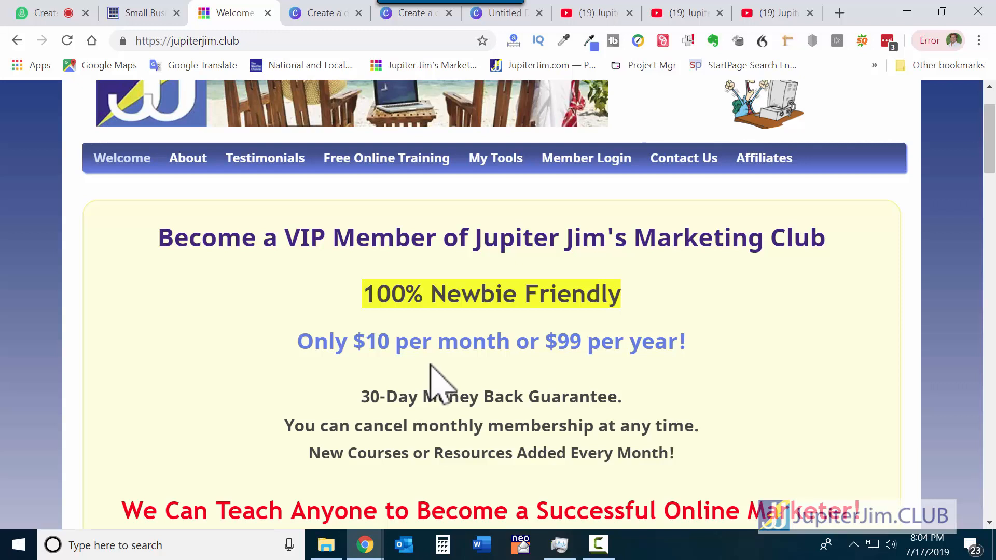
Step: Review the VIP membership offer on the marketing club's welcome page, highlighting the monthly price and the yearly price
{"action": "scroll", "coordinate": [425, 384], "scroll_direction": "down", "scroll_amount": 2}
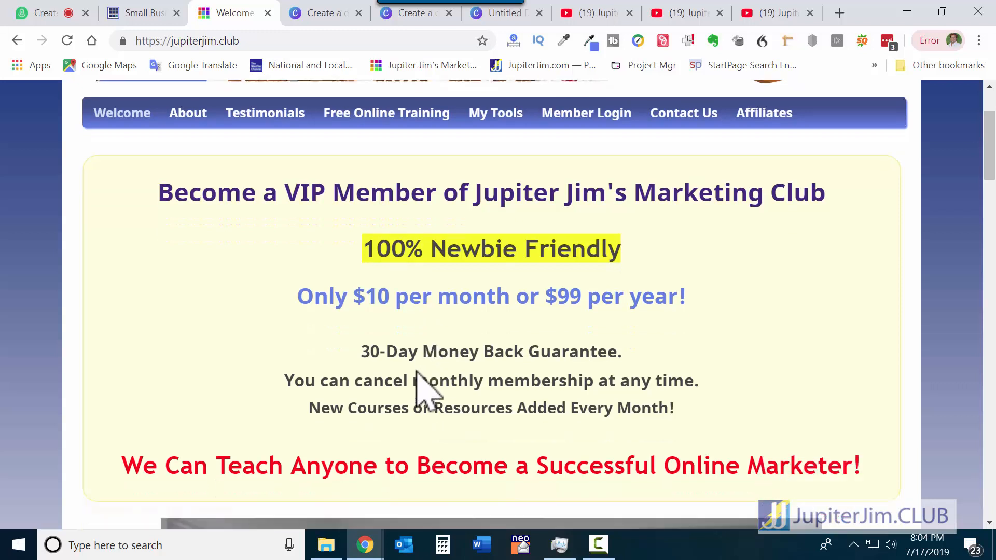
{"action": "left_click_drag", "start_coordinate": [300, 265], "coordinate": [511, 272]}
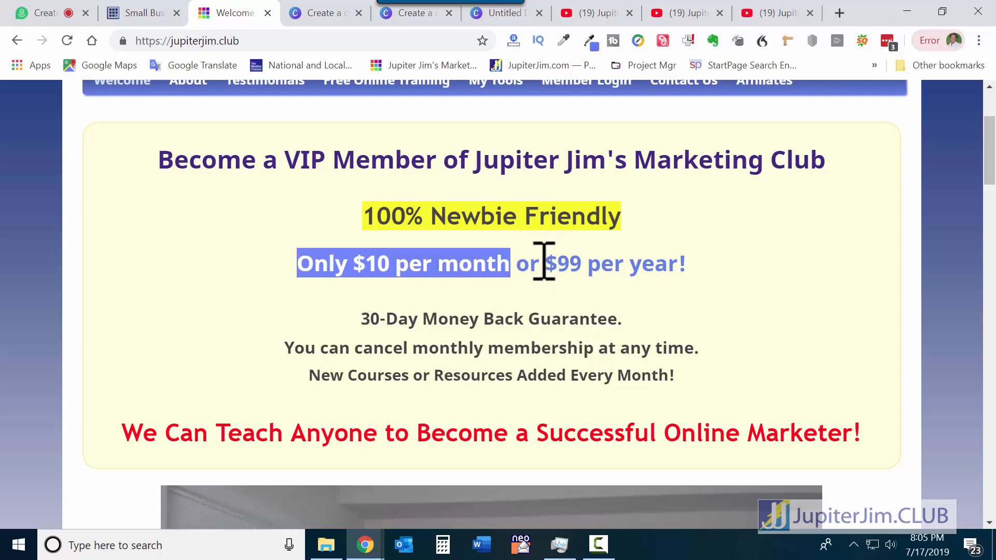
{"action": "left_click_drag", "start_coordinate": [542, 263], "coordinate": [708, 278]}
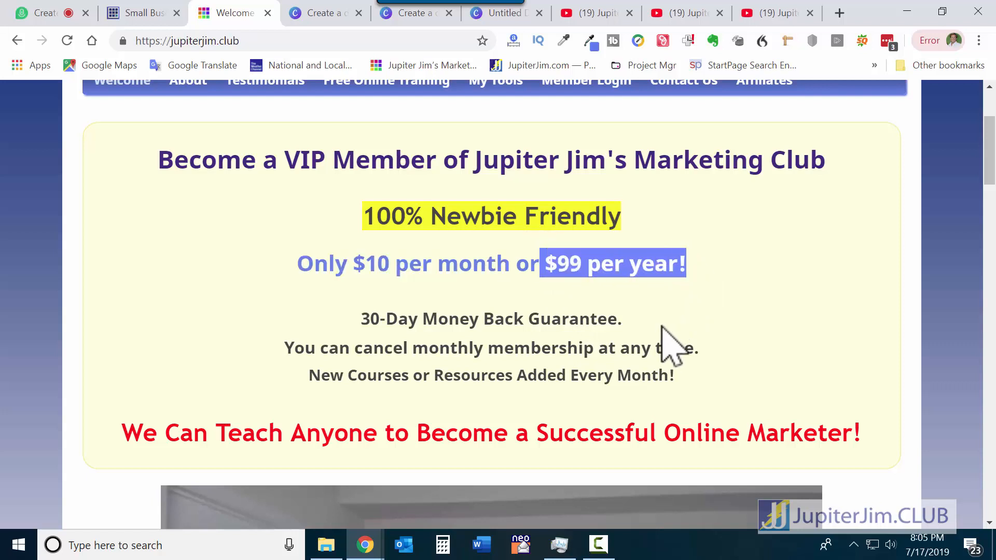
{"action": "left_click", "coordinate": [807, 362]}
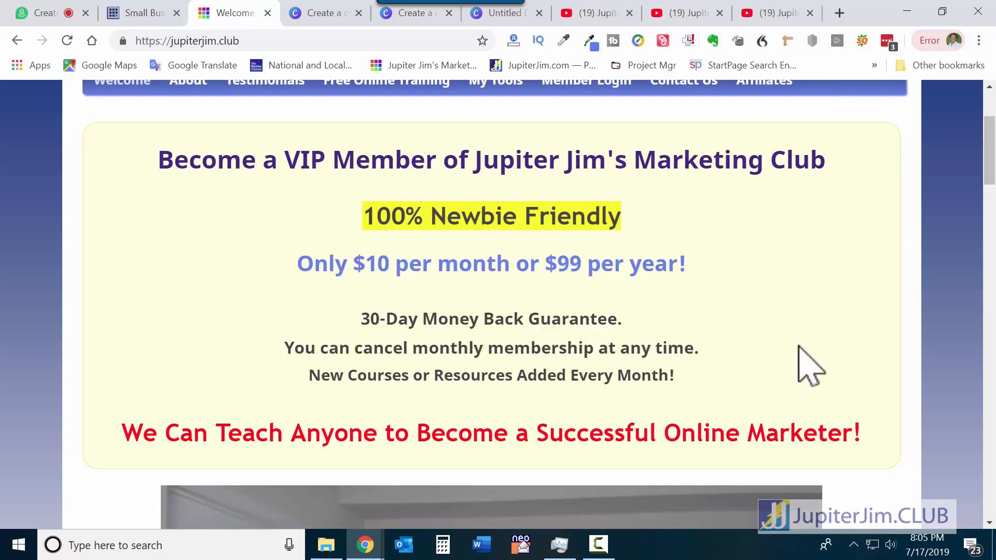
Step: Look through the list of courses and resources available to club members
{"action": "scroll", "coordinate": [848, 356], "scroll_direction": "down", "scroll_amount": 1}
{"action": "scroll", "coordinate": [862, 374], "scroll_direction": "down", "scroll_amount": 13}
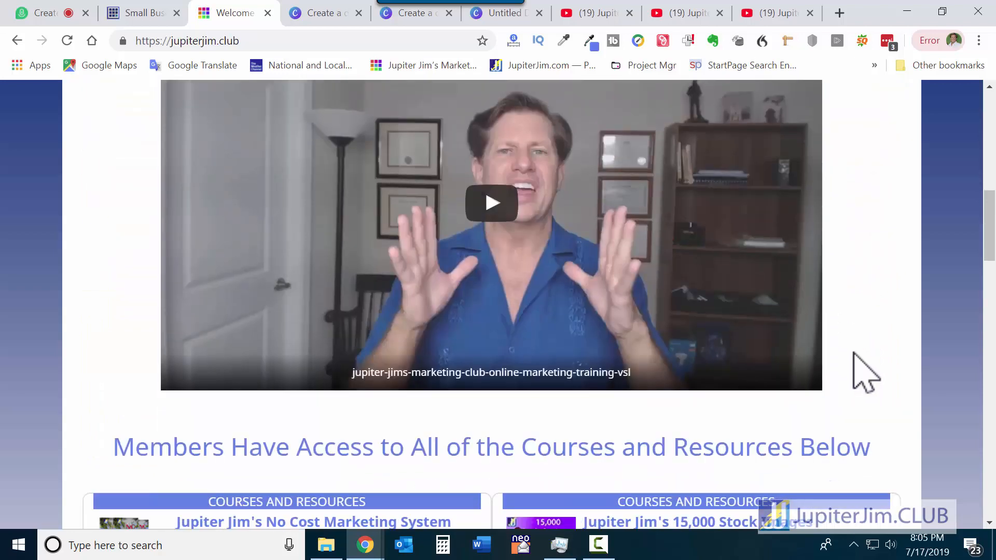
{"action": "scroll", "coordinate": [863, 358], "scroll_direction": "down", "scroll_amount": 5}
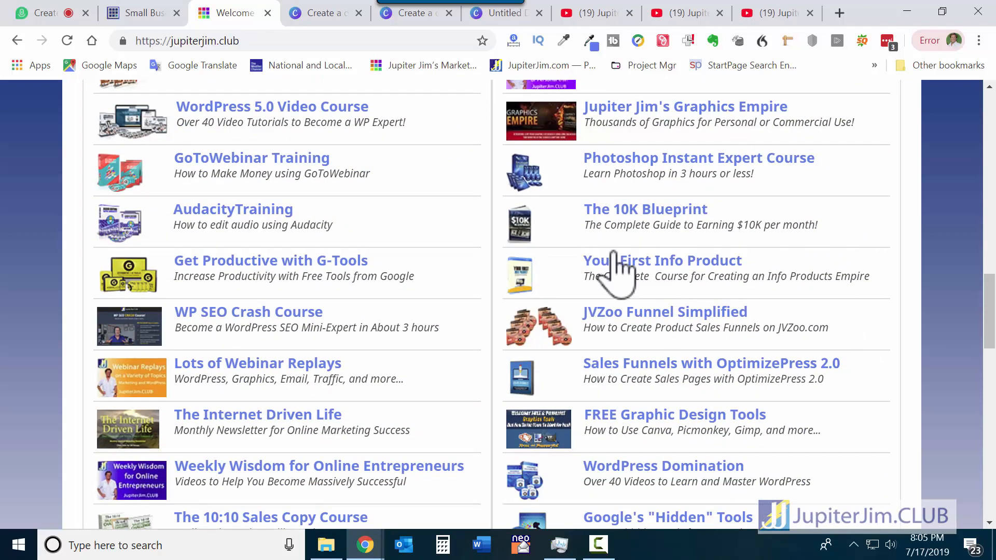
{"action": "scroll", "coordinate": [366, 327], "scroll_direction": "down", "scroll_amount": 5}
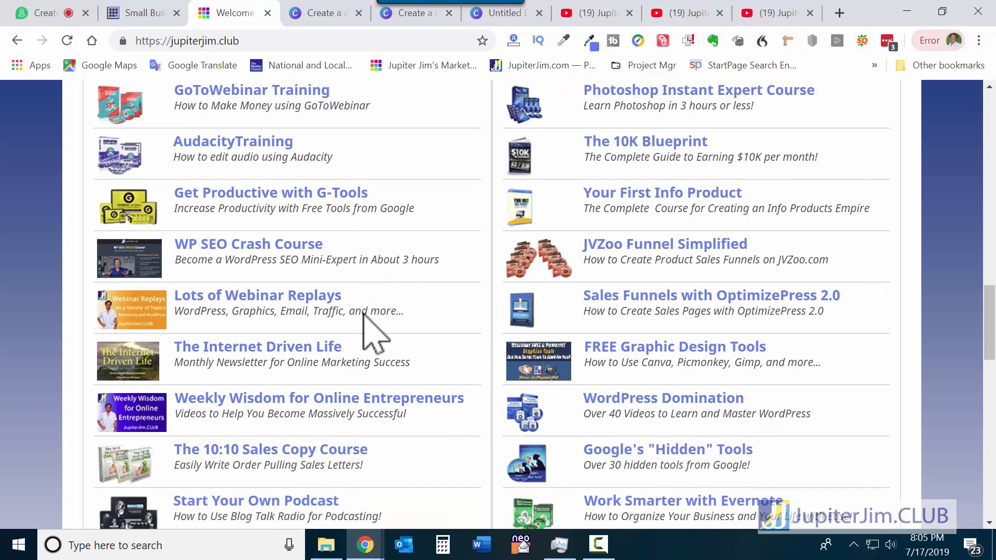
{"action": "scroll", "coordinate": [364, 315], "scroll_direction": "down", "scroll_amount": 3}
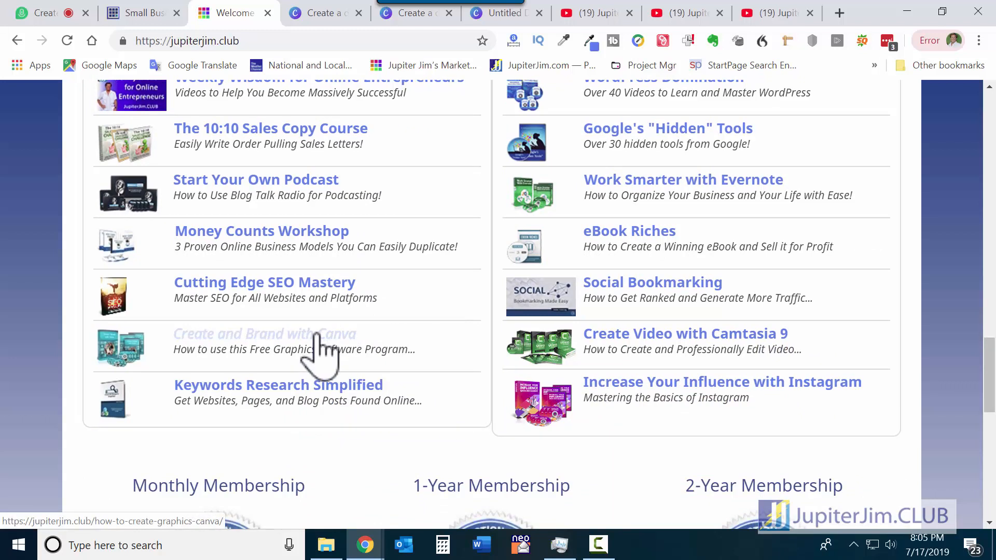
Step: Open the Create and Brand with Canva course page and look over its introduction
{"action": "left_click", "coordinate": [320, 348]}
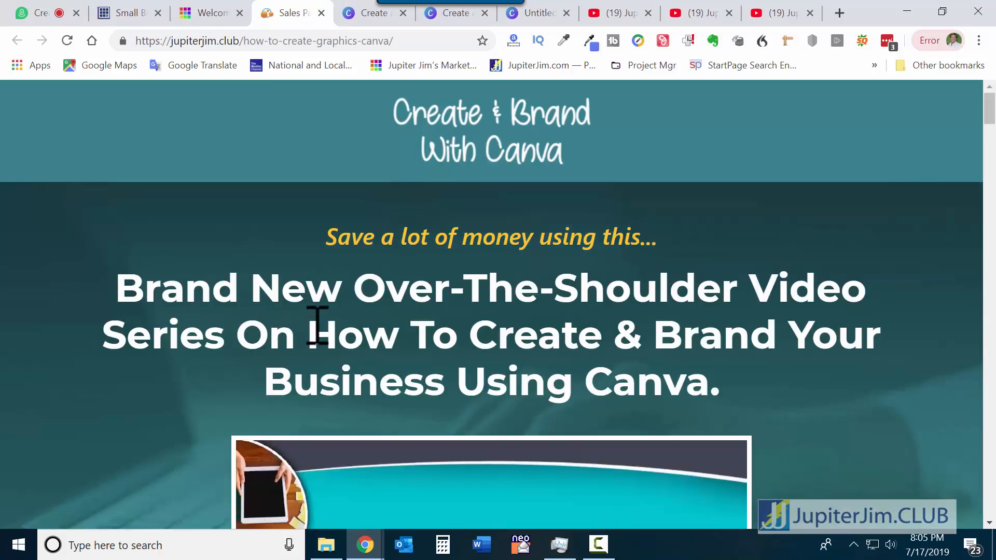
{"action": "scroll", "coordinate": [318, 332], "scroll_direction": "down", "scroll_amount": 5}
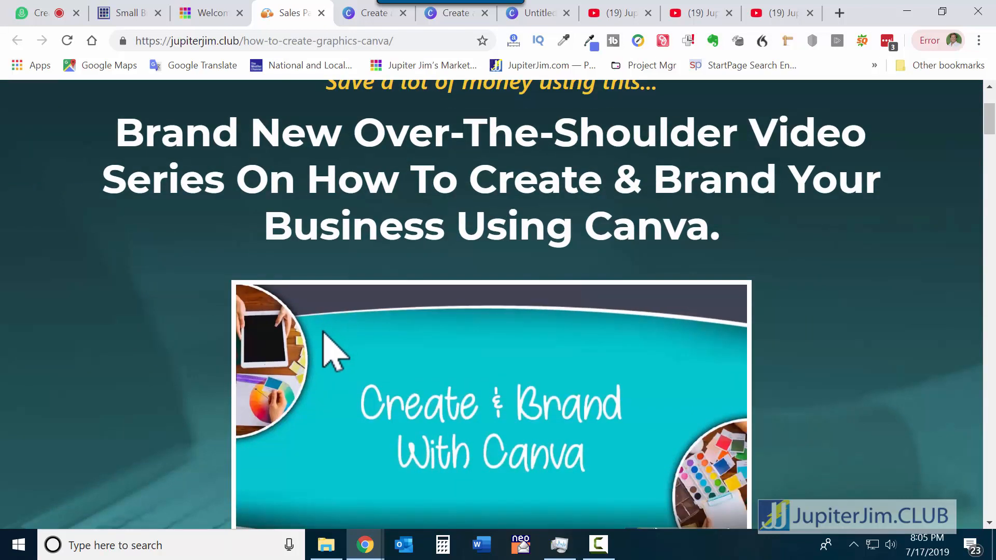
{"action": "scroll", "coordinate": [177, 347], "scroll_direction": "down", "scroll_amount": 2}
{"action": "scroll", "coordinate": [158, 363], "scroll_direction": "down", "scroll_amount": 8}
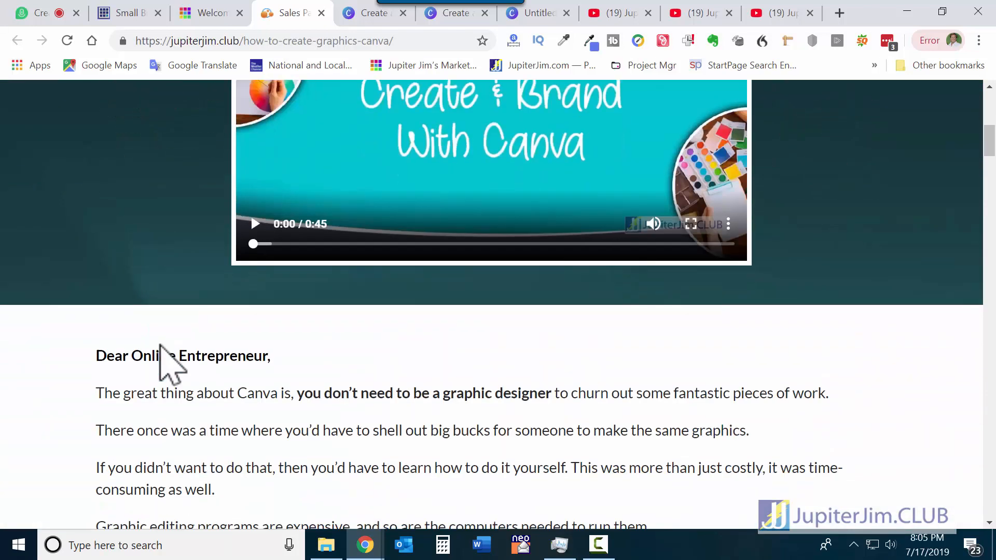
Step: Return to the club's course list and open the 15,000 Stock Images resource page
{"action": "left_click", "coordinate": [203, 14]}
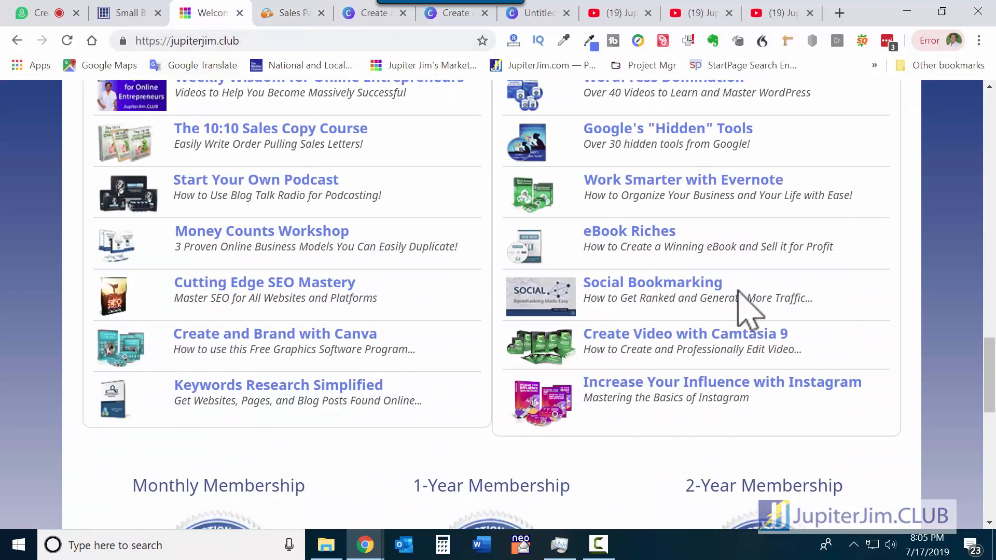
{"action": "scroll", "coordinate": [929, 332], "scroll_direction": "up", "scroll_amount": 2}
{"action": "scroll", "coordinate": [934, 334], "scroll_direction": "up", "scroll_amount": 11}
{"action": "scroll", "coordinate": [923, 342], "scroll_direction": "down", "scroll_amount": 3}
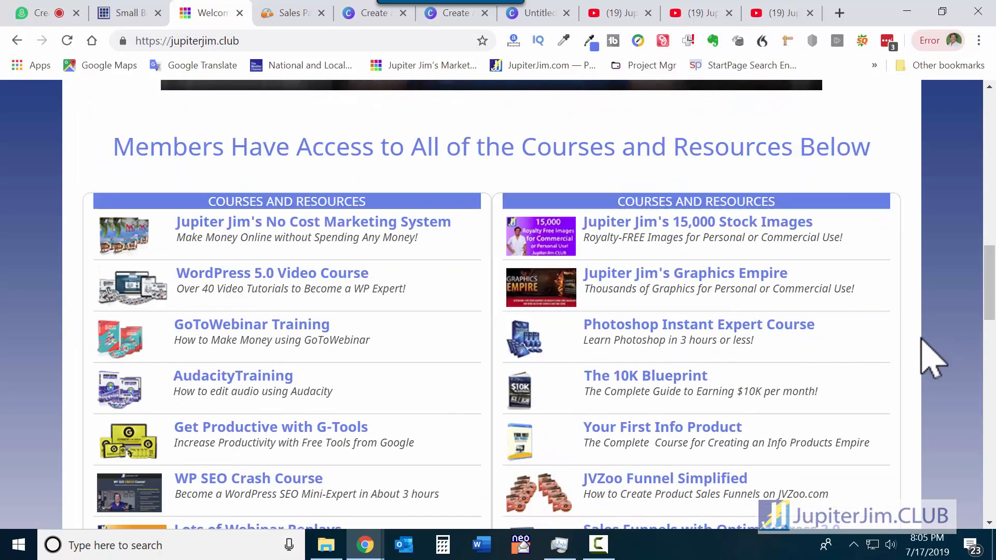
{"action": "left_click", "coordinate": [670, 213]}
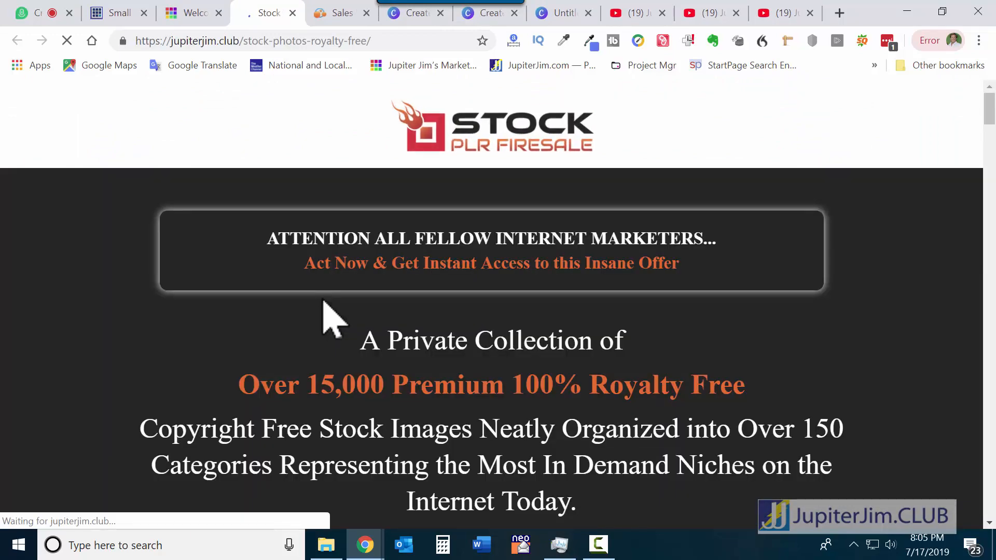
Step: Examine the royalty-free stock image offer and its gallery of preview photos
{"action": "scroll", "coordinate": [335, 318], "scroll_direction": "down", "scroll_amount": 10}
{"action": "scroll", "coordinate": [420, 311], "scroll_direction": "down", "scroll_amount": 12}
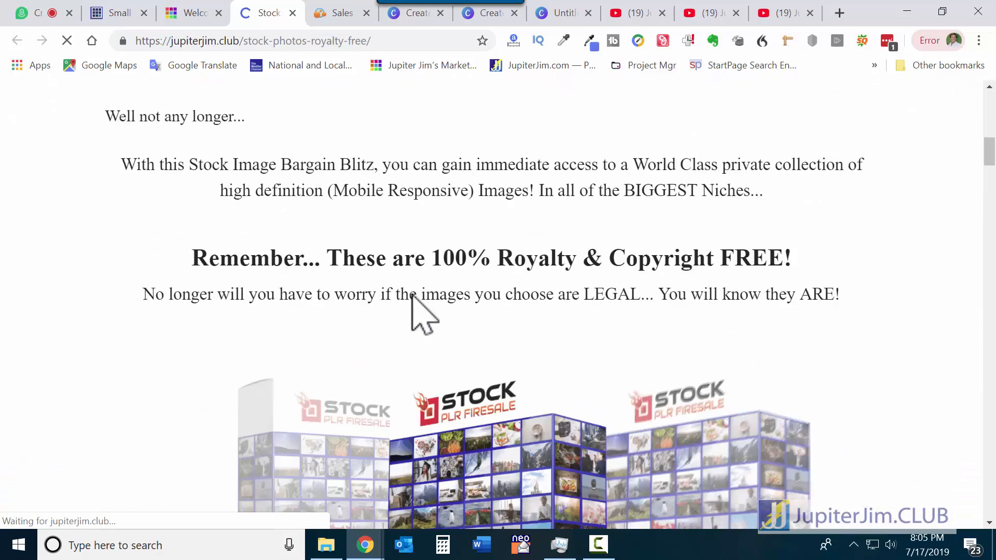
{"action": "scroll", "coordinate": [413, 298], "scroll_direction": "down", "scroll_amount": 12}
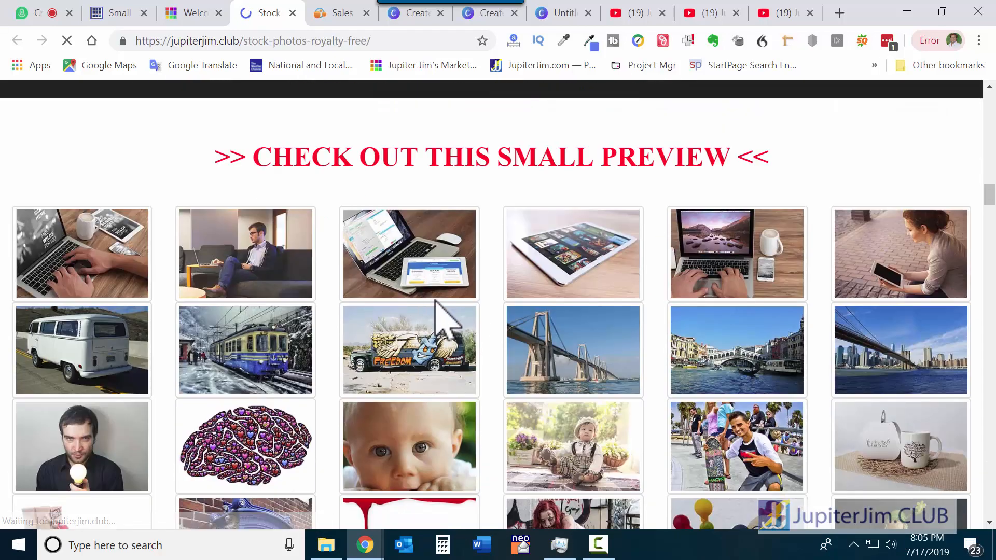
{"action": "scroll", "coordinate": [438, 317], "scroll_direction": "down", "scroll_amount": 4}
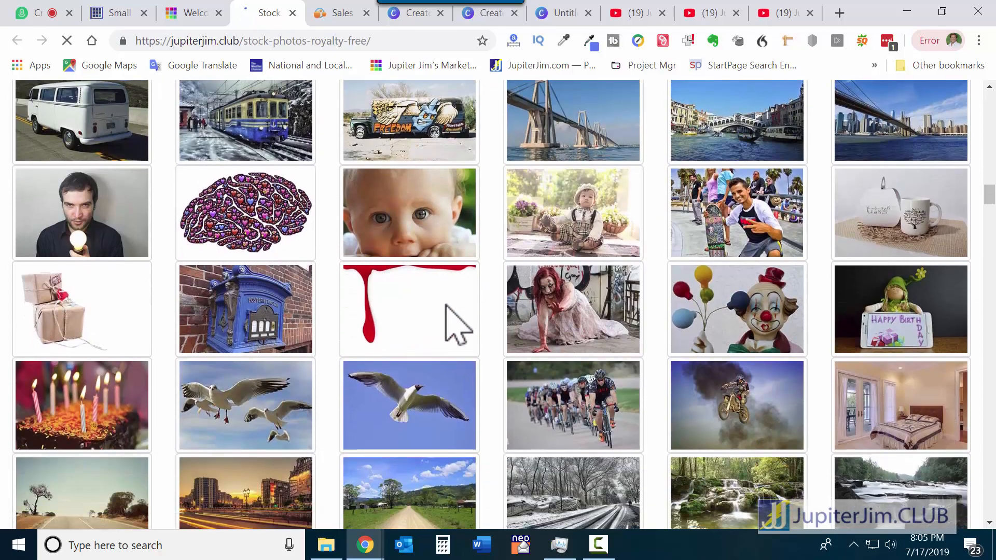
{"action": "scroll", "coordinate": [456, 322], "scroll_direction": "down", "scroll_amount": 7}
{"action": "scroll", "coordinate": [457, 325], "scroll_direction": "down", "scroll_amount": 9}
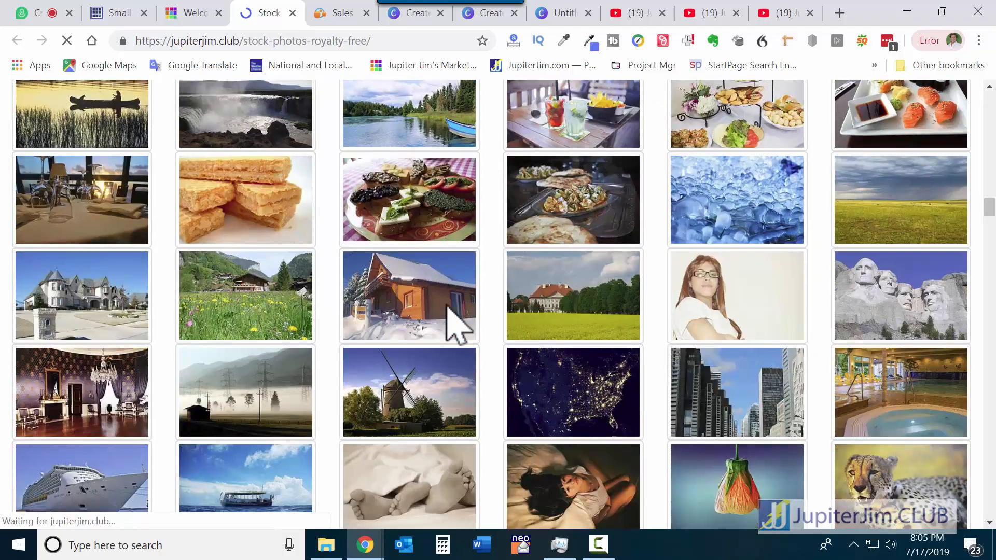
{"action": "scroll", "coordinate": [458, 324], "scroll_direction": "down", "scroll_amount": 6}
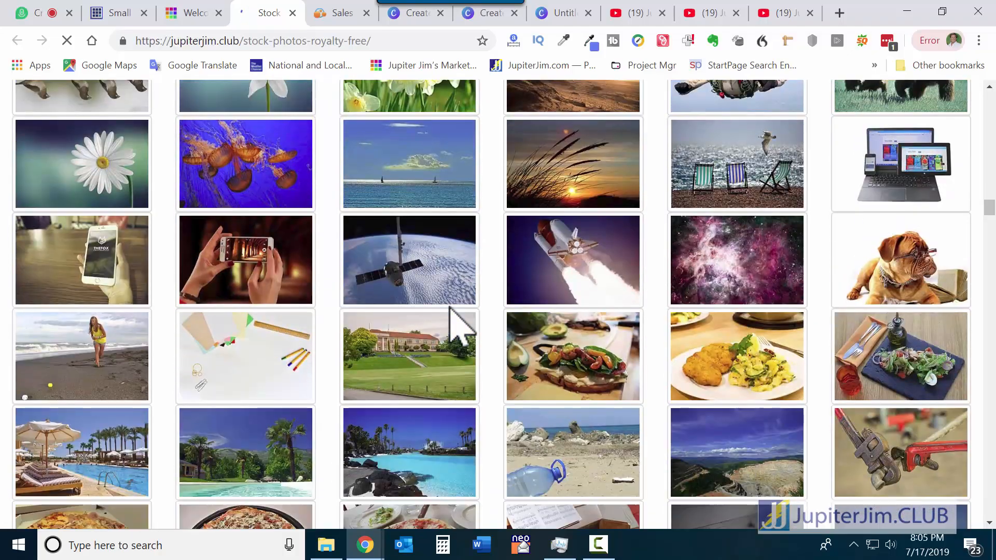
{"action": "scroll", "coordinate": [476, 319], "scroll_direction": "down", "scroll_amount": 10}
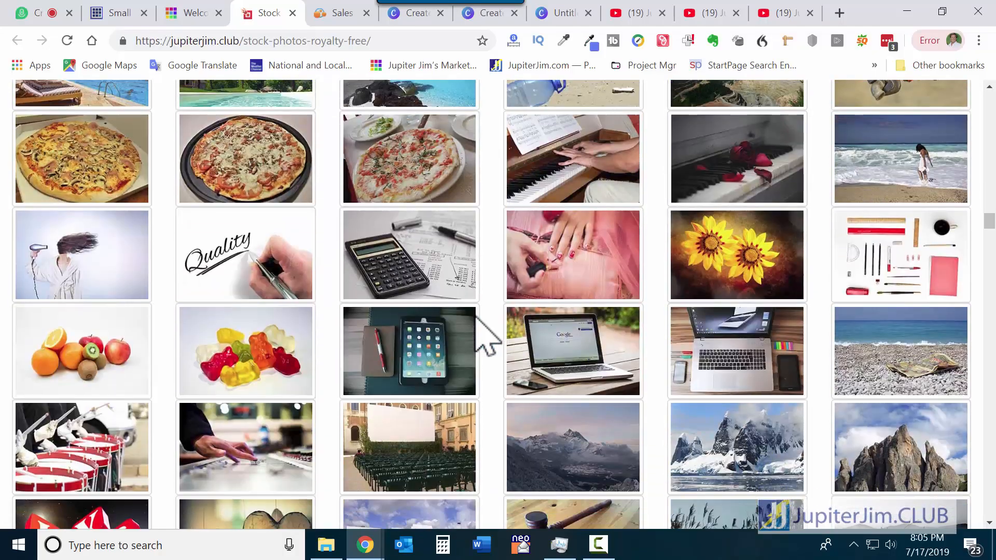
Step: Return to the club's welcome page and view the membership plans below the course list
{"action": "key", "text": "ctrl+shift+Tab"}
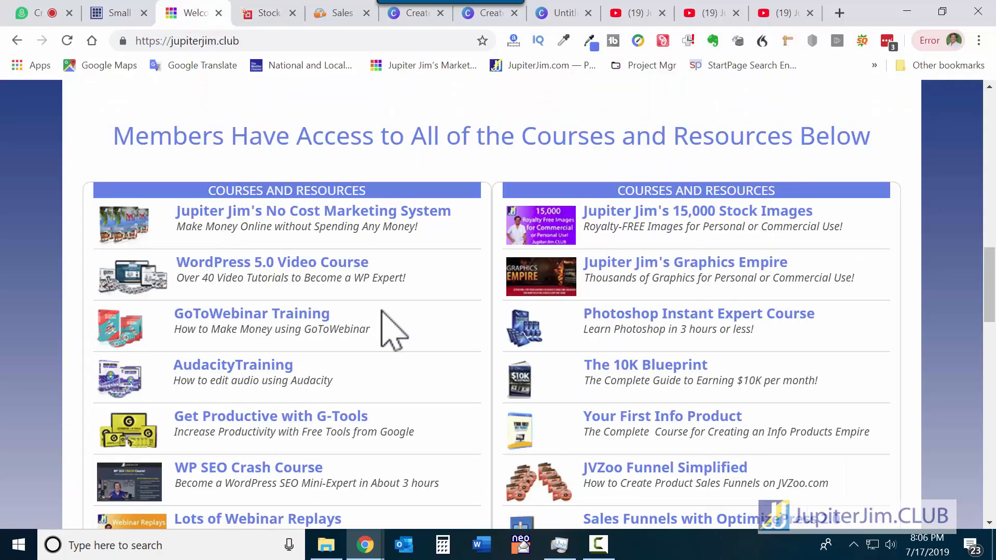
{"action": "scroll", "coordinate": [383, 318], "scroll_direction": "down", "scroll_amount": 12}
{"action": "scroll", "coordinate": [207, 423], "scroll_direction": "down", "scroll_amount": 4}
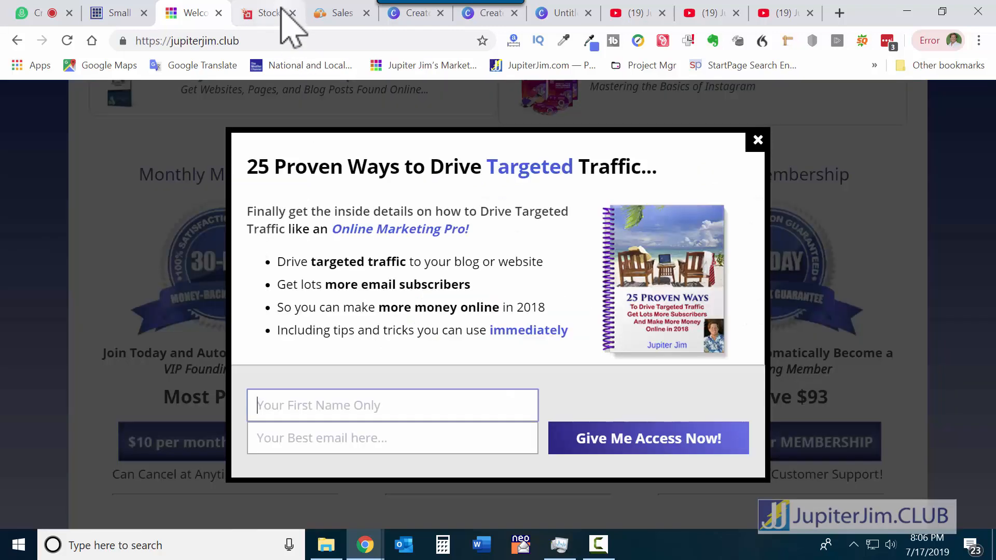
Step: Close the stock photos page and the Canva course sales page
{"action": "left_click", "coordinate": [281, 14]}
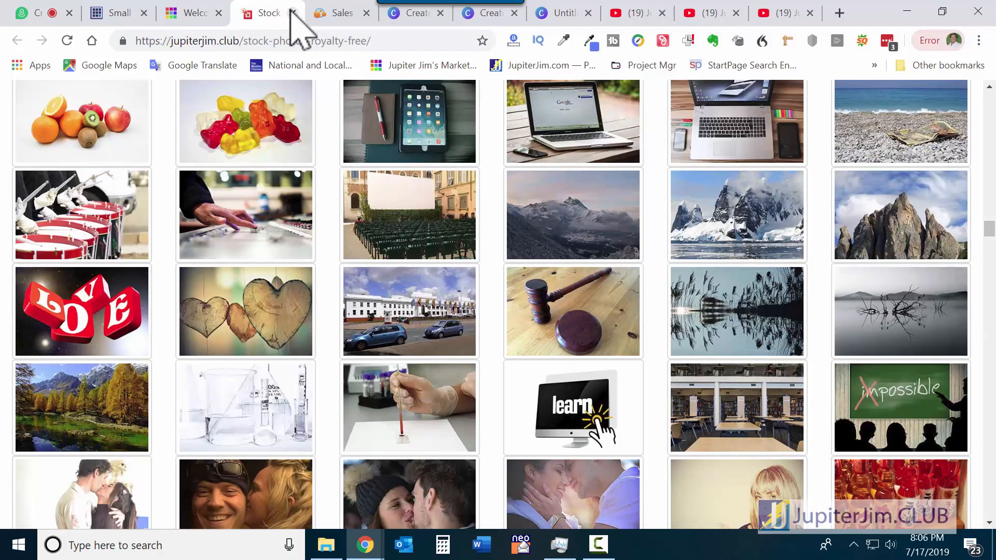
{"action": "left_click", "coordinate": [292, 13]}
{"action": "left_click", "coordinate": [272, 13]}
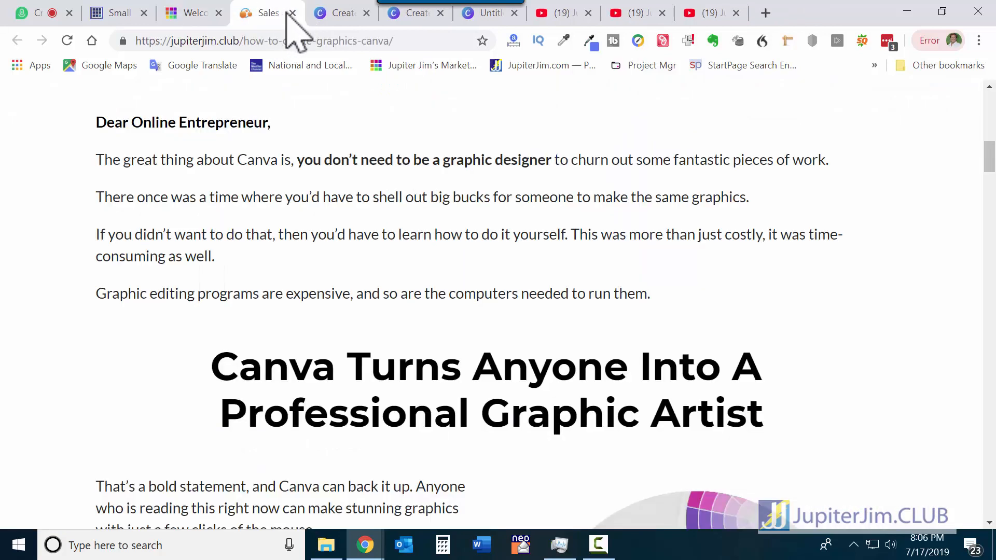
{"action": "left_click", "coordinate": [292, 13]}
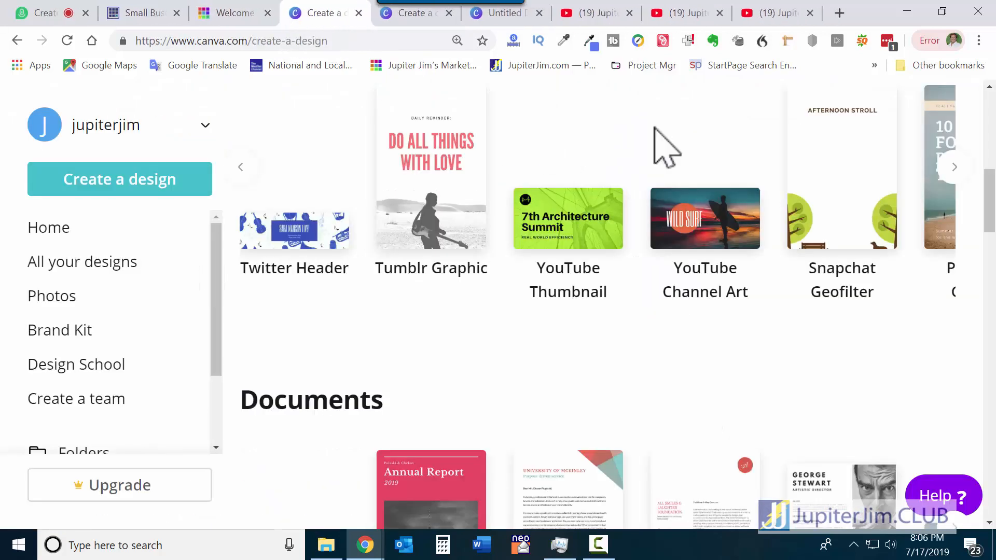
Step: Switch to the marketing club's YouTube channel, enter channel customization and open the channel art editor
{"action": "left_click", "coordinate": [781, 15]}
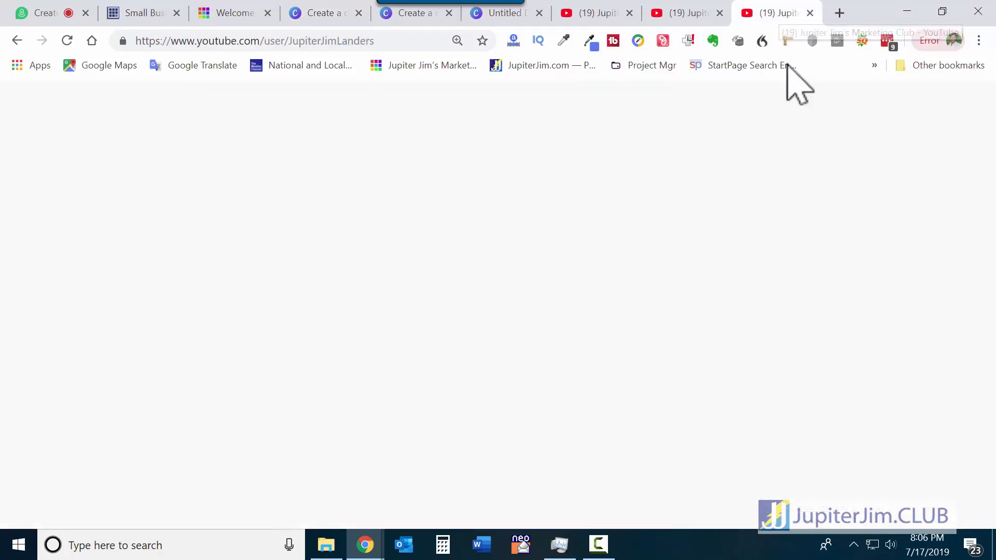
{"action": "scroll", "coordinate": [757, 306], "scroll_direction": "up", "scroll_amount": 15}
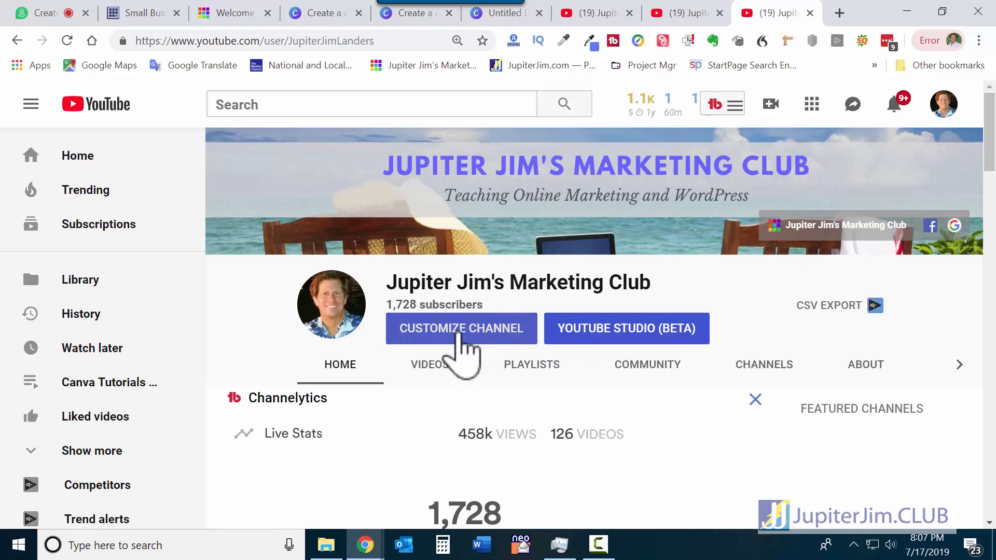
{"action": "left_click", "coordinate": [459, 334]}
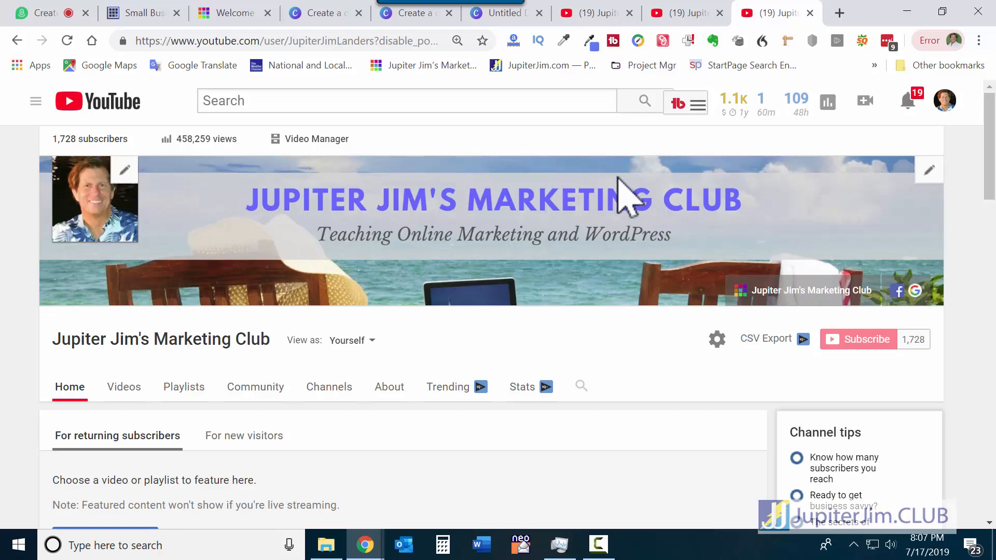
{"action": "left_click", "coordinate": [931, 172]}
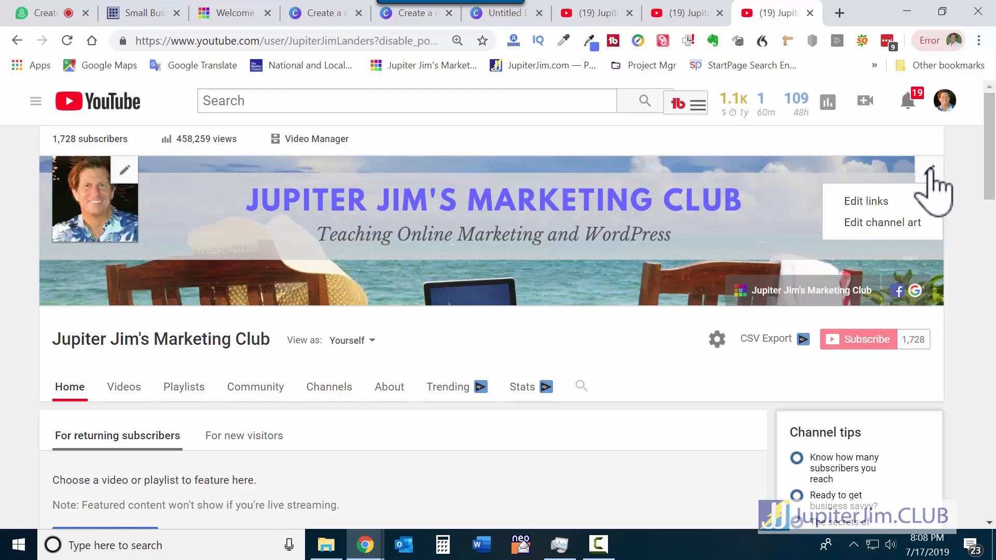
{"action": "left_click", "coordinate": [899, 223]}
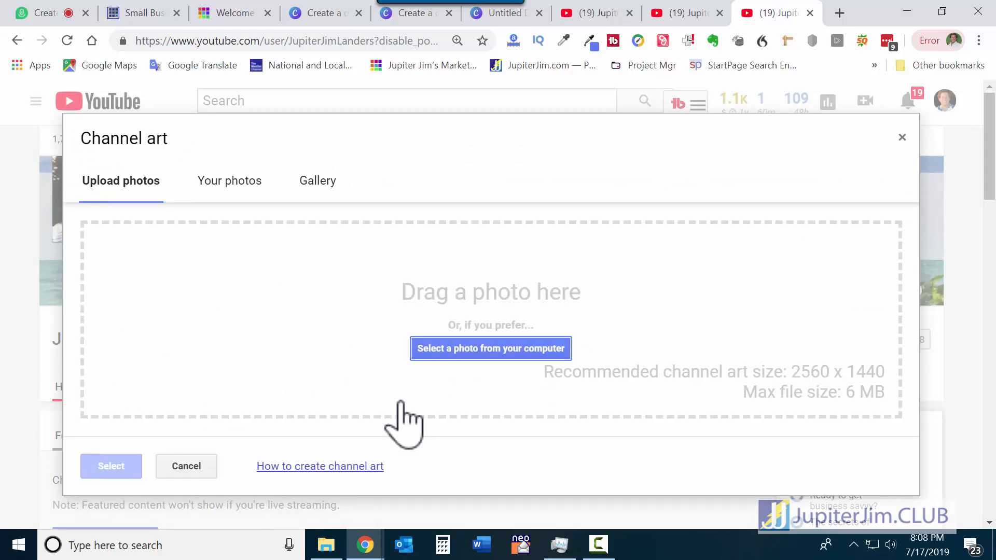
Step: Open YouTube's help article on creating channel art and expand its image size and file guidelines
{"action": "left_click", "coordinate": [313, 469]}
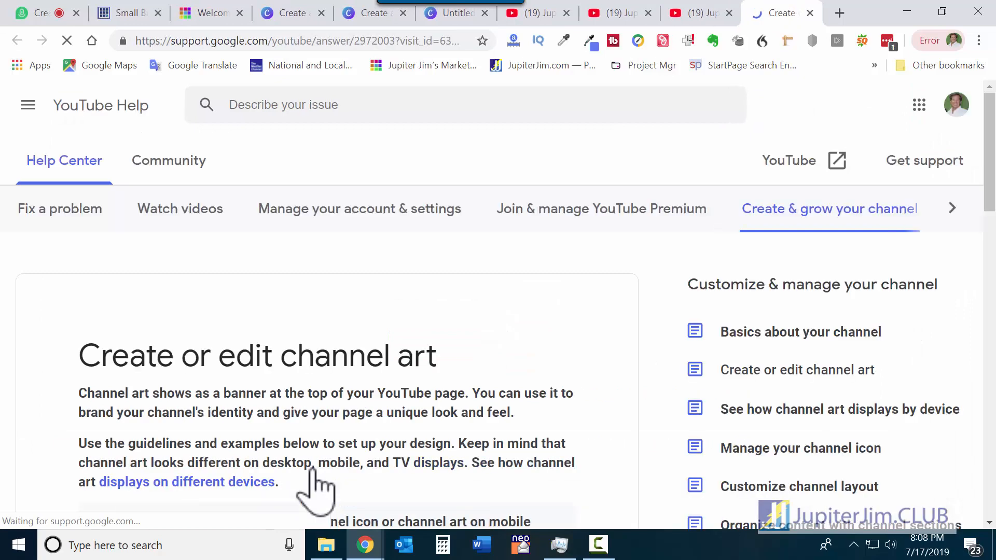
{"action": "scroll", "coordinate": [340, 388], "scroll_direction": "down", "scroll_amount": 5}
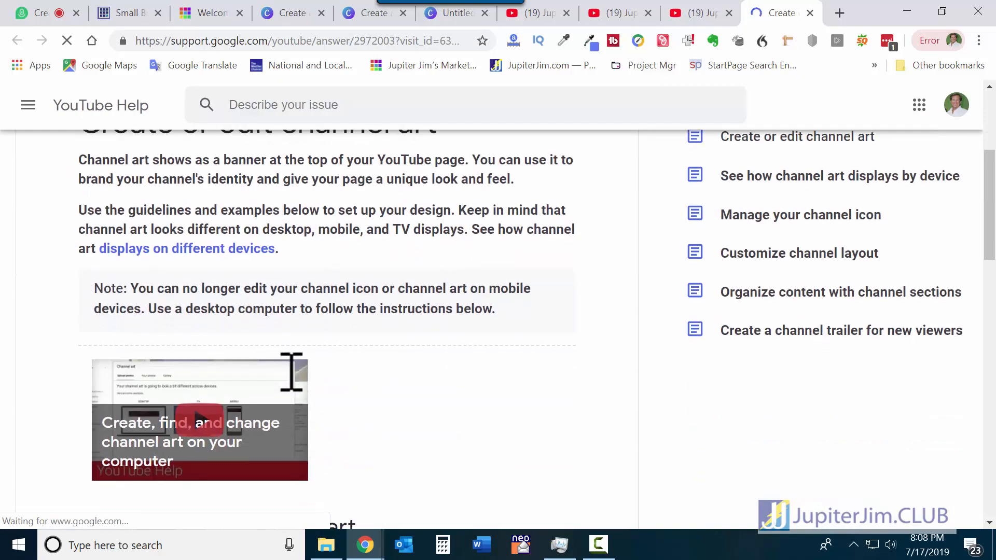
{"action": "scroll", "coordinate": [291, 372], "scroll_direction": "down", "scroll_amount": 10}
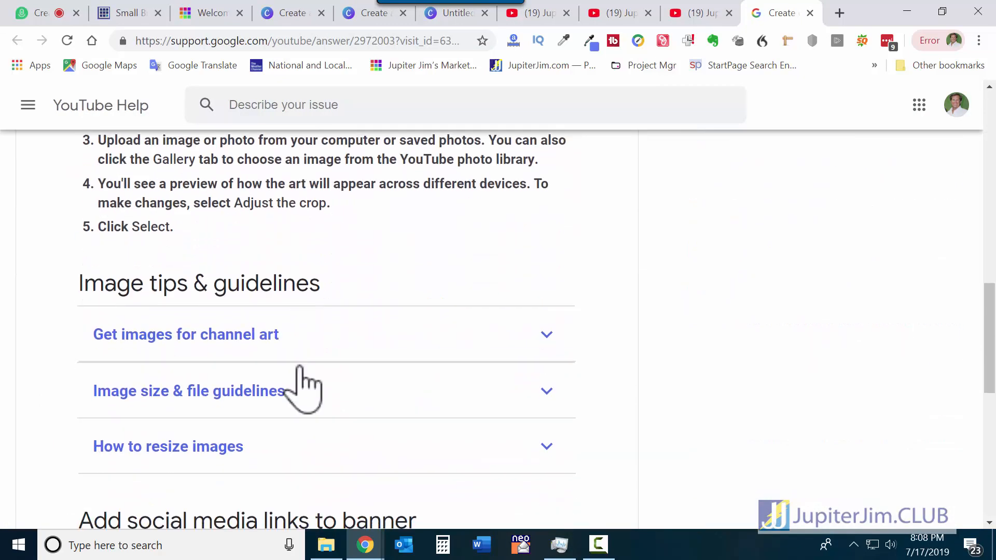
{"action": "scroll", "coordinate": [301, 378], "scroll_direction": "down", "scroll_amount": 4}
{"action": "scroll", "coordinate": [323, 374], "scroll_direction": "up", "scroll_amount": 1}
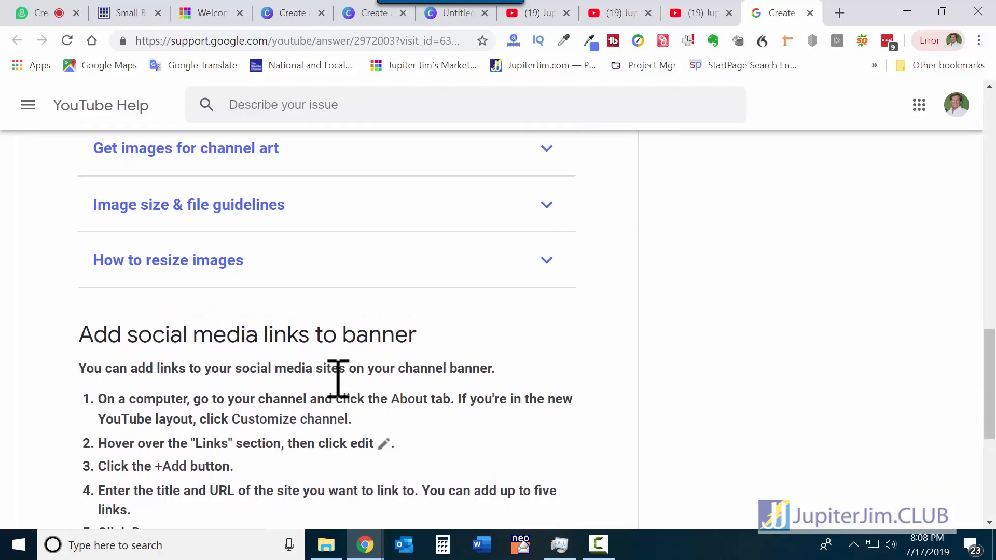
{"action": "scroll", "coordinate": [339, 379], "scroll_direction": "up", "scroll_amount": 2}
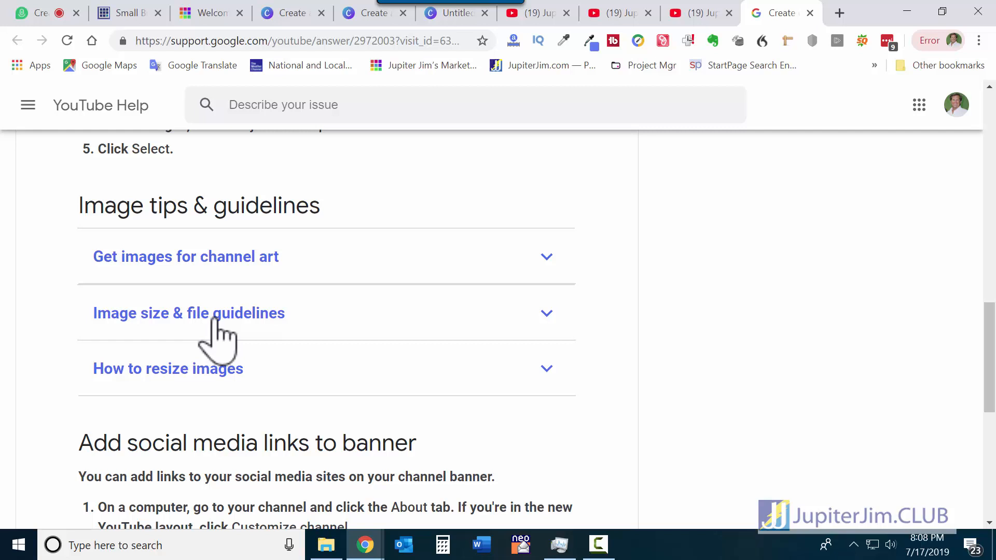
{"action": "left_click", "coordinate": [215, 317]}
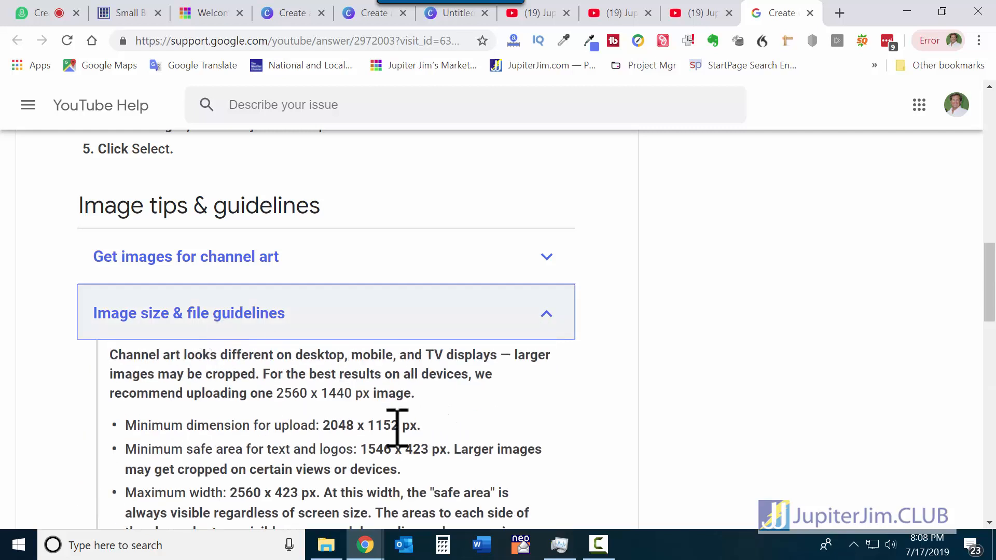
Step: Examine the channel art dimension and file size requirements and the diagram of the text and logo safe area
{"action": "scroll", "coordinate": [640, 389], "scroll_direction": "down", "scroll_amount": 2}
{"action": "scroll", "coordinate": [596, 438], "scroll_direction": "down", "scroll_amount": 1}
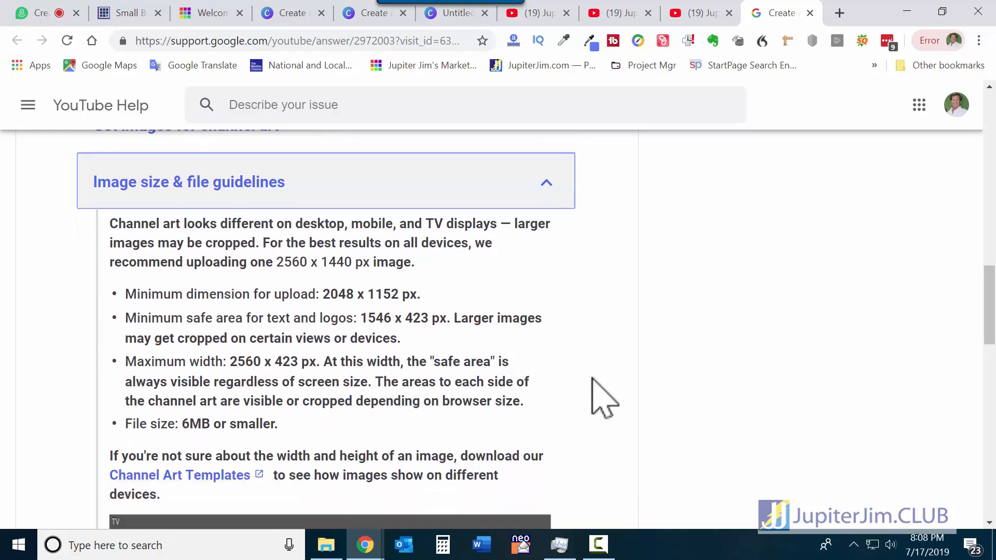
{"action": "scroll", "coordinate": [604, 396], "scroll_direction": "down", "scroll_amount": 2}
{"action": "scroll", "coordinate": [628, 387], "scroll_direction": "down", "scroll_amount": 4}
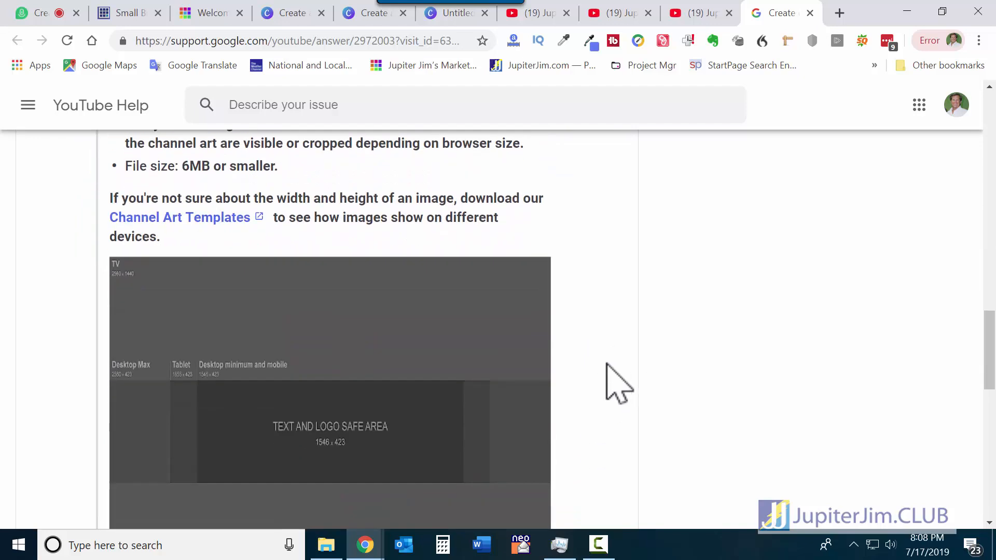
{"action": "scroll", "coordinate": [606, 366], "scroll_direction": "down", "scroll_amount": 3}
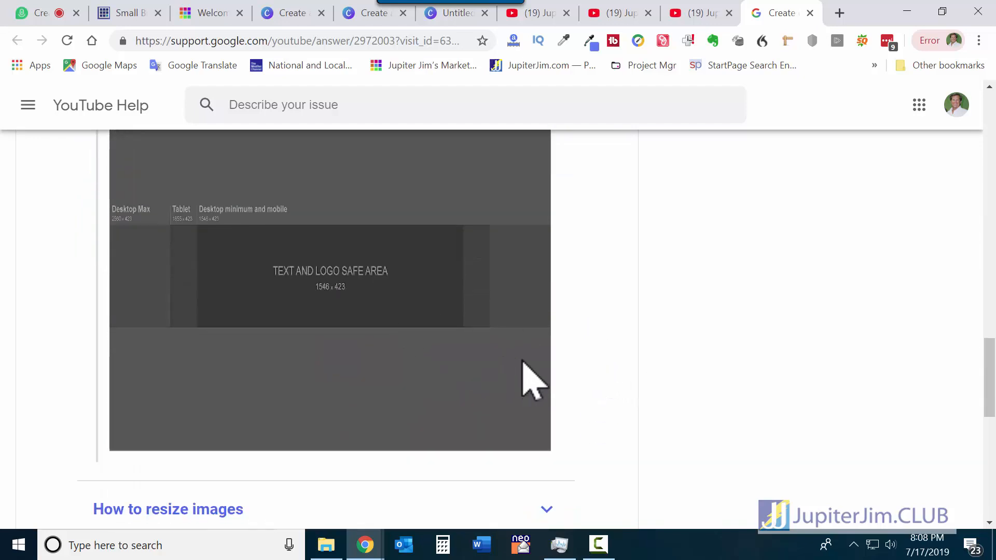
{"action": "scroll", "coordinate": [555, 382], "scroll_direction": "up", "scroll_amount": 2}
{"action": "scroll", "coordinate": [542, 382], "scroll_direction": "down", "scroll_amount": 1}
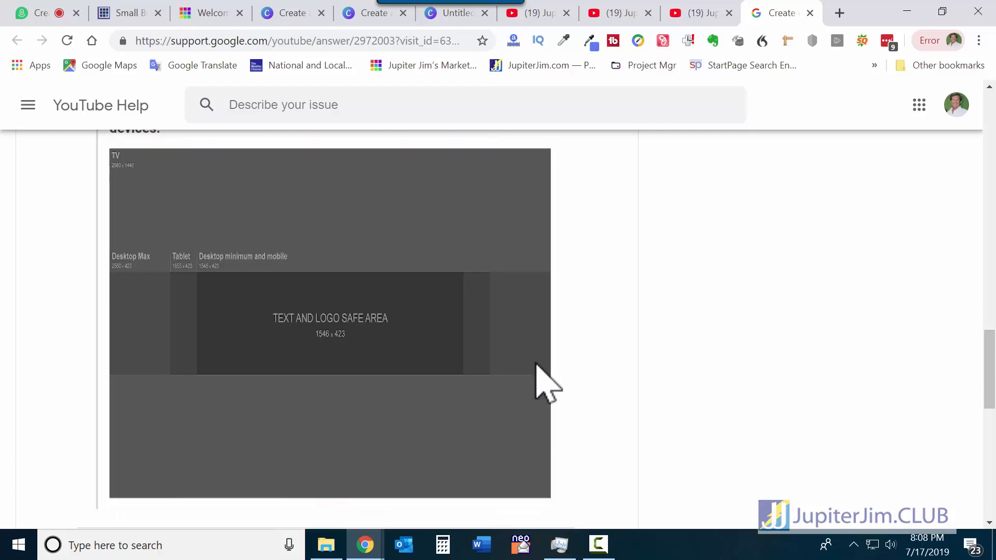
{"action": "scroll", "coordinate": [540, 368], "scroll_direction": "down", "scroll_amount": 1}
{"action": "scroll", "coordinate": [989, 371], "scroll_direction": "up", "scroll_amount": 1}
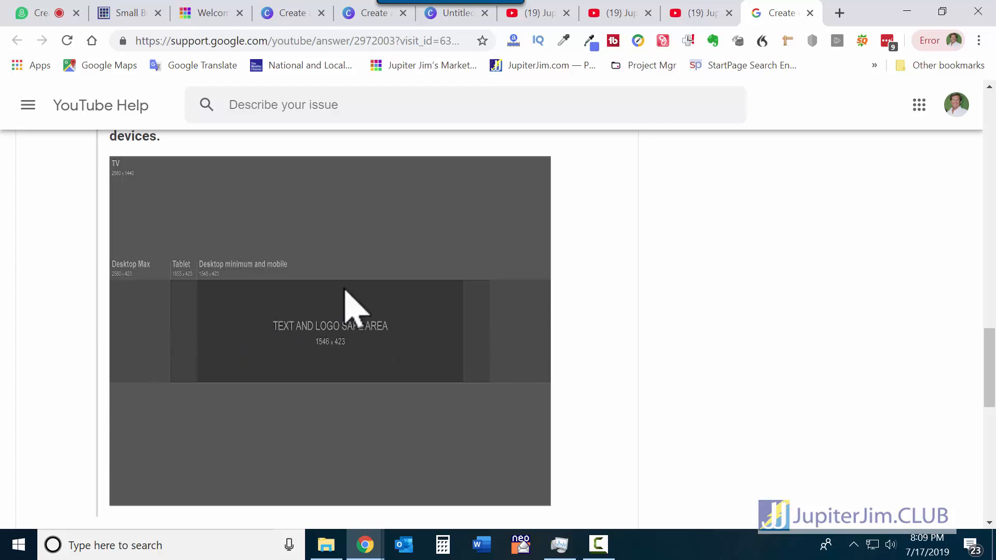
Step: Check the upload dialog and the marketing club channel's existing banner, and return to the safe area diagram
{"action": "left_click", "coordinate": [699, 12]}
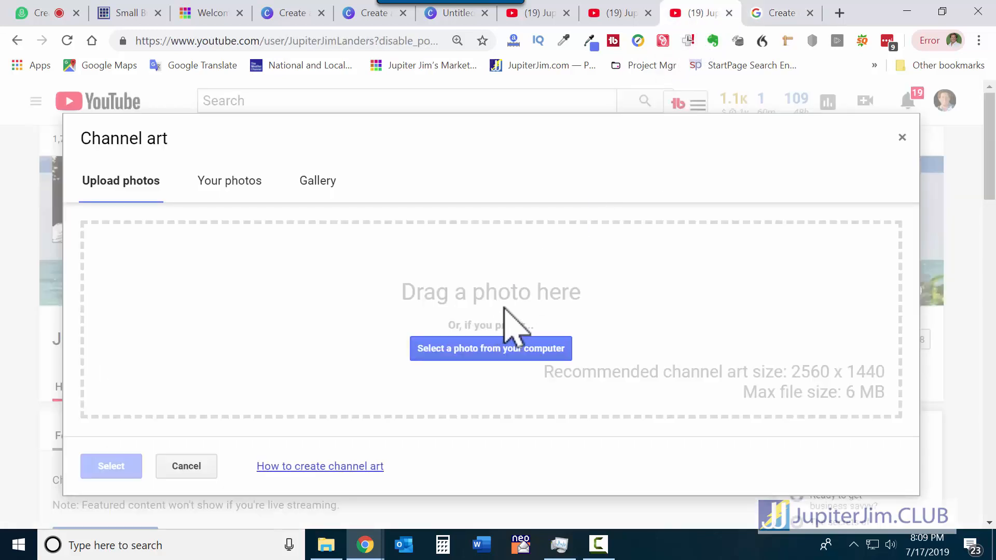
{"action": "left_click", "coordinate": [612, 13]}
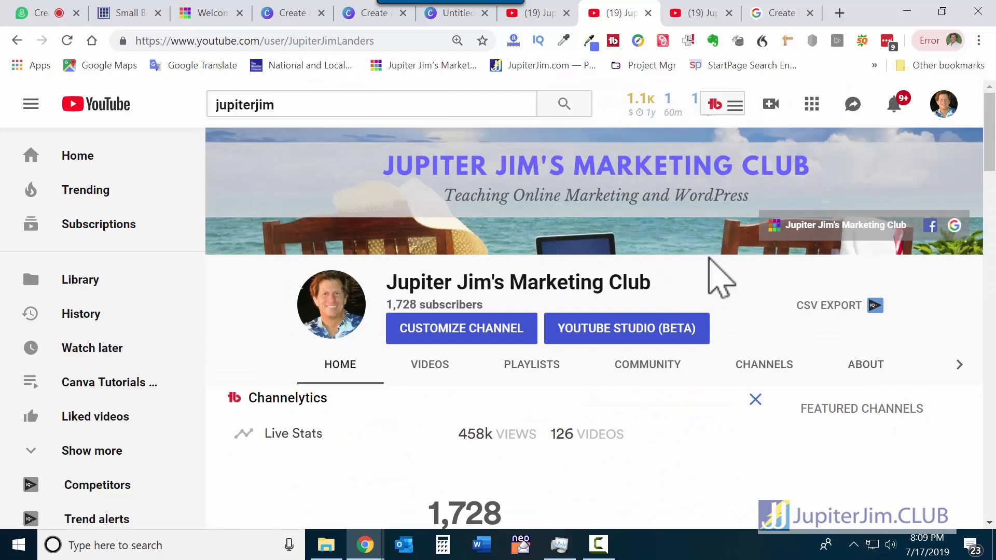
{"action": "left_click", "coordinate": [788, 17]}
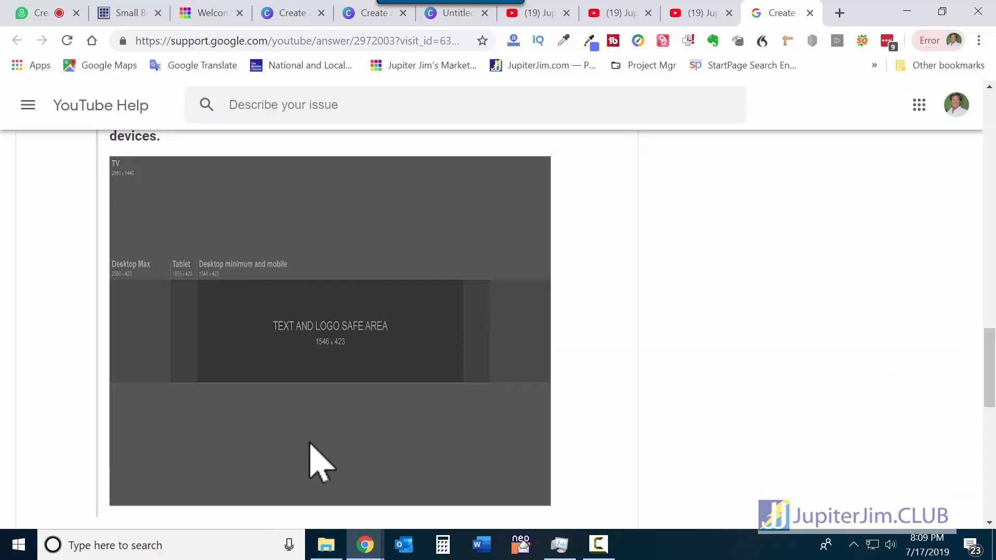
Step: Enlarge the help page to 125% to study the device areas in the diagram, and restore it to 100%
{"action": "key", "text": "ctrl+plus"}
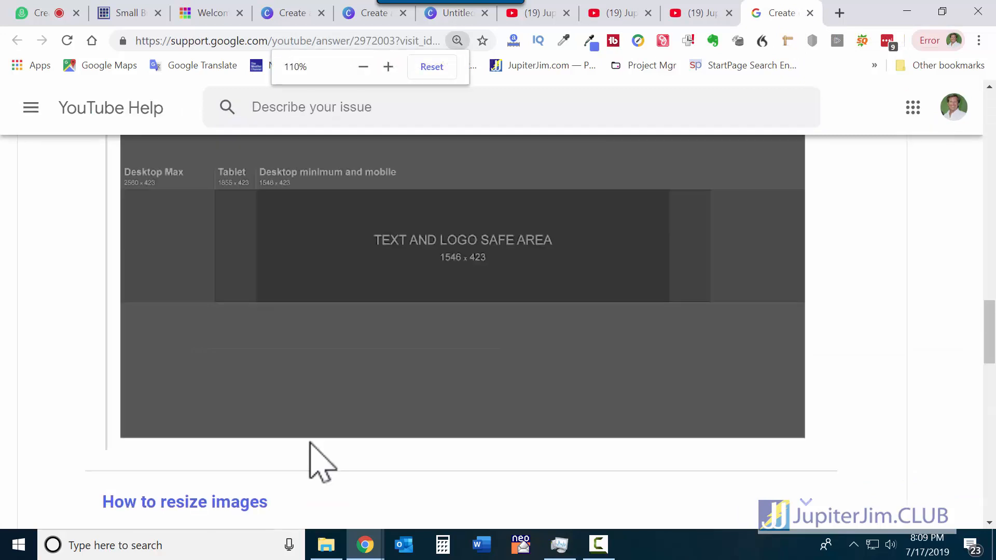
{"action": "key", "text": "ctrl+plus"}
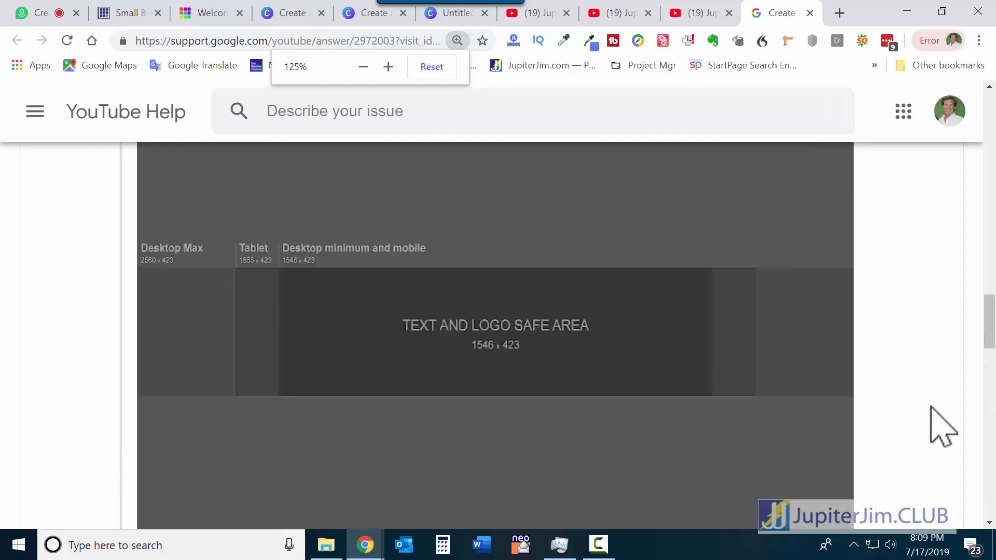
{"action": "mouse_move", "coordinate": [991, 343]}
{"action": "left_mouse_down"}
{"action": "mouse_move", "coordinate": [990, 315]}
{"action": "mouse_move", "coordinate": [990, 326]}
{"action": "left_mouse_up"}
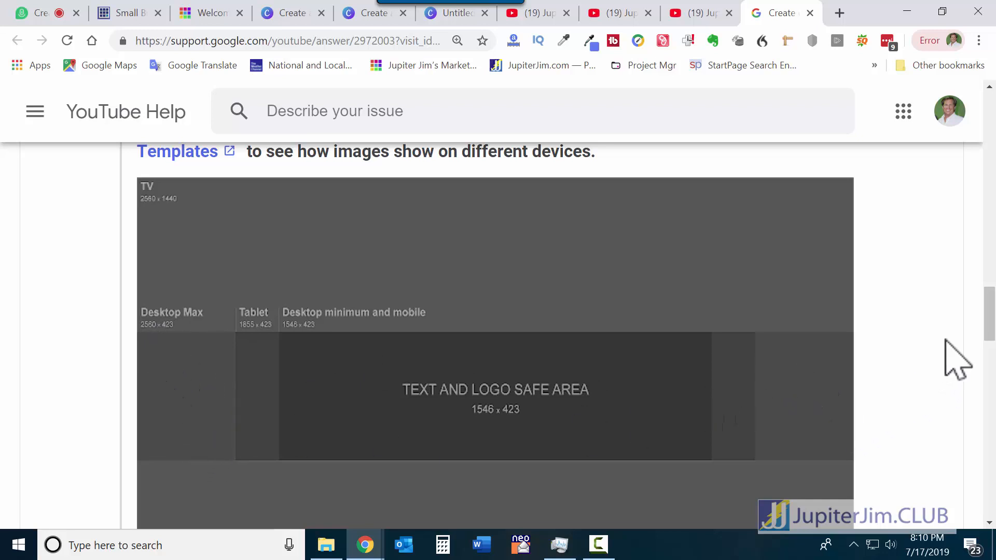
{"action": "mouse_move", "coordinate": [990, 311]}
{"action": "left_mouse_down"}
{"action": "mouse_move", "coordinate": [993, 332]}
{"action": "mouse_move", "coordinate": [988, 313]}
{"action": "left_mouse_up"}
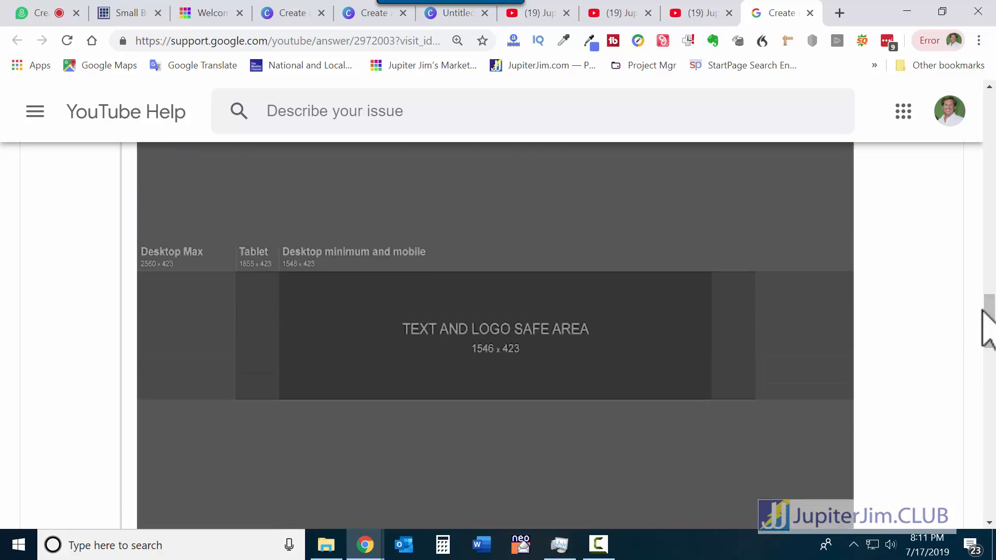
{"action": "key", "text": "ctrl+minus"}
{"action": "scroll", "coordinate": [983, 314], "scroll_direction": "up", "scroll_amount": 2}
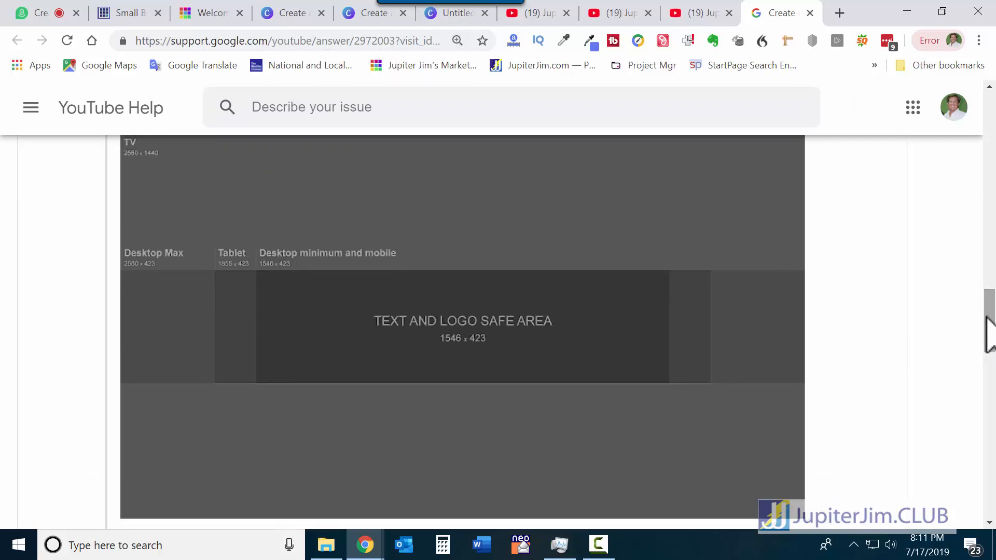
{"action": "key", "text": "ctrl+minus"}
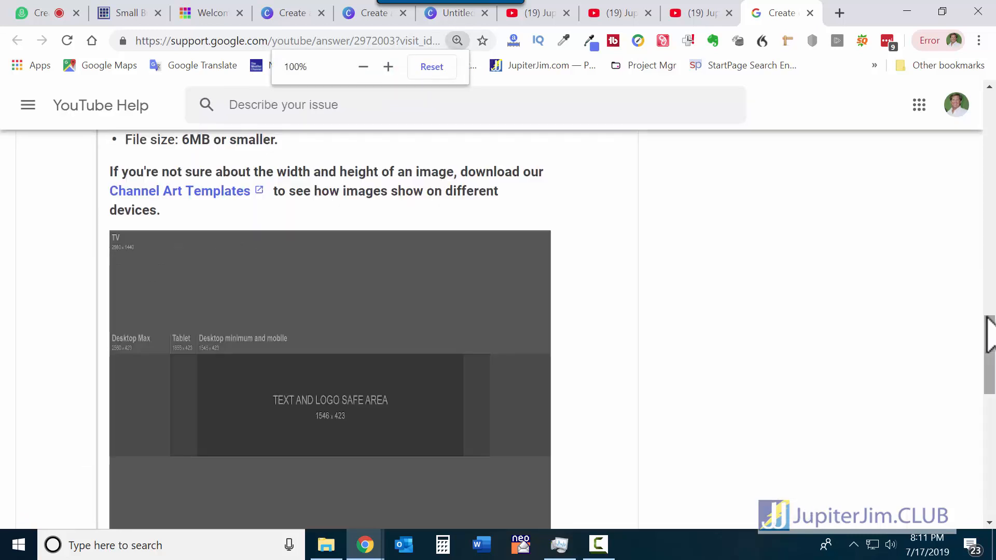
{"action": "scroll", "coordinate": [986, 332], "scroll_direction": "down", "scroll_amount": 1}
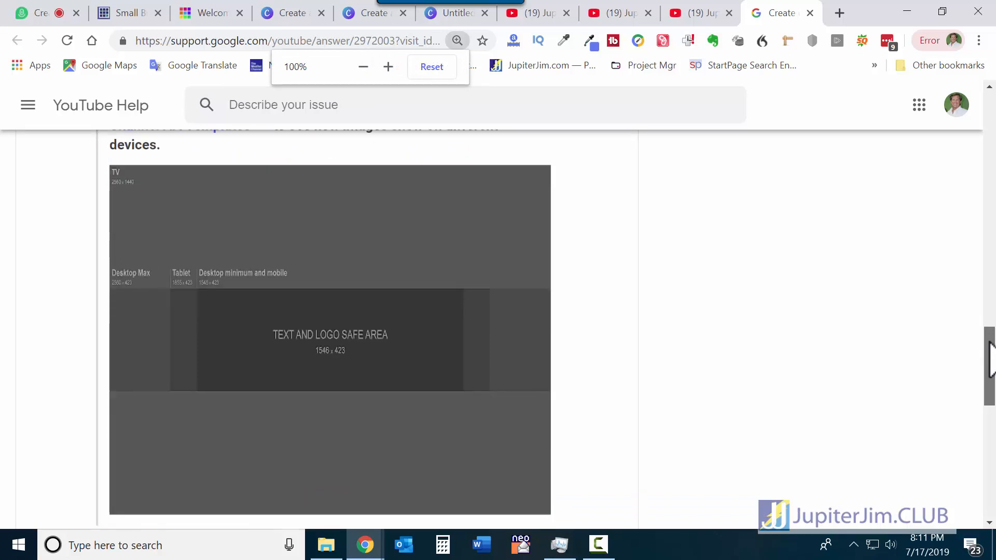
{"action": "left_click_drag", "start_coordinate": [990, 342], "coordinate": [990, 340]}
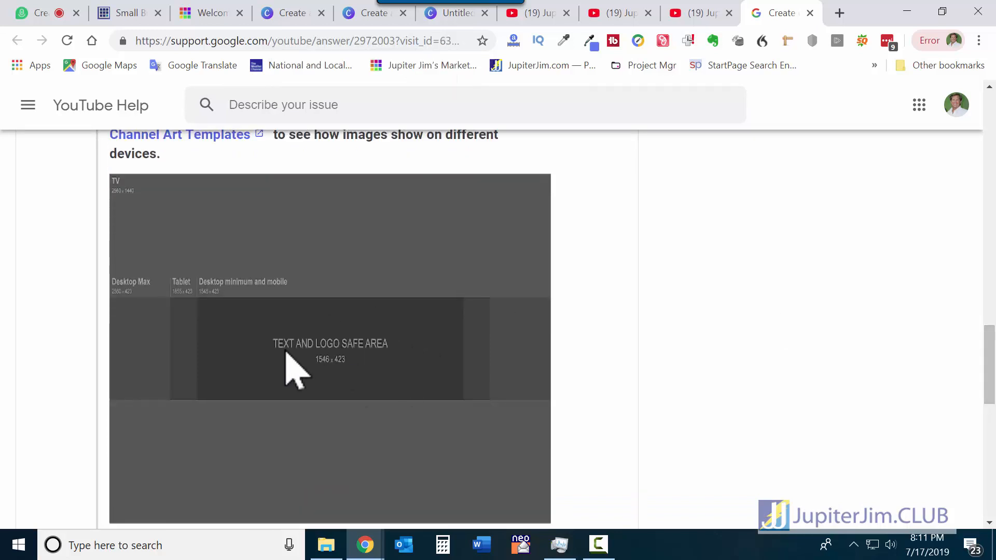
Step: Start downloading the Channel Art Templates and delete the existing Channel Art Templates archive and folder from Canva YouTube Banner
{"action": "scroll", "coordinate": [648, 316], "scroll_direction": "up", "scroll_amount": 3}
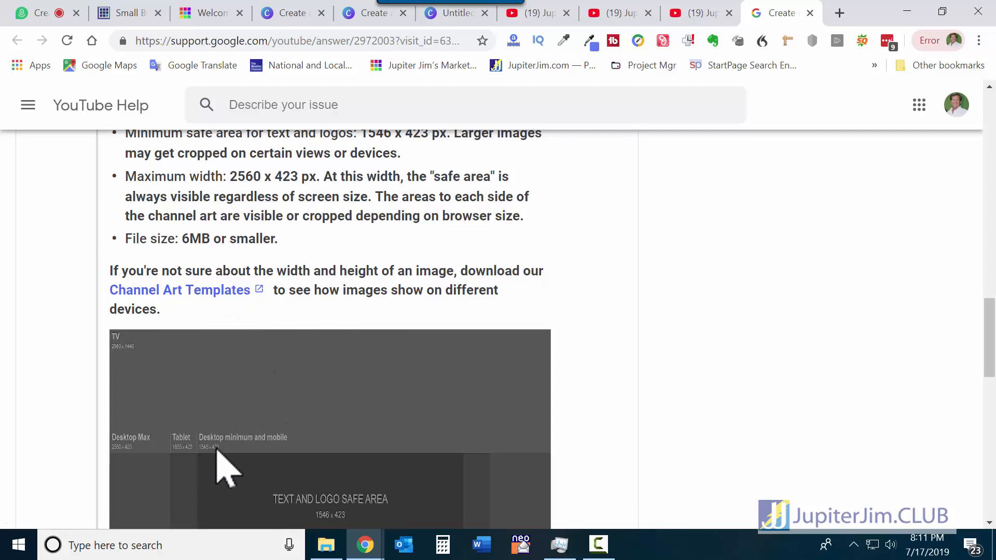
{"action": "left_click", "coordinate": [193, 292]}
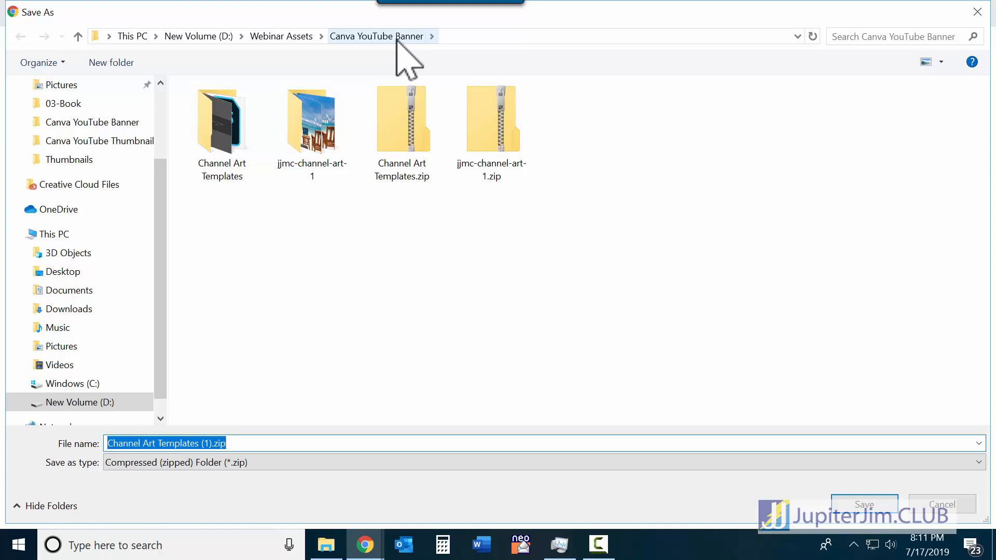
{"action": "left_click", "coordinate": [400, 150]}
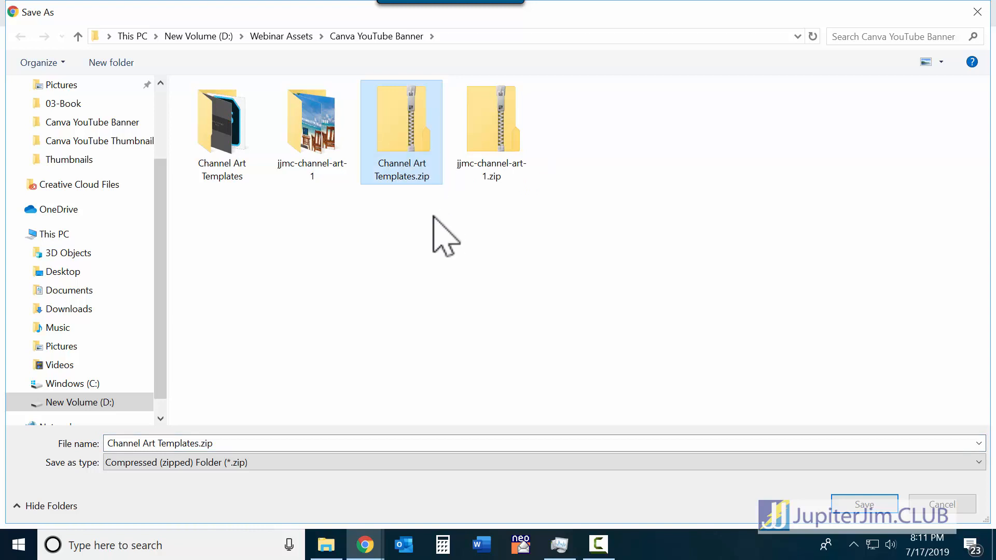
{"action": "key", "text": "Delete"}
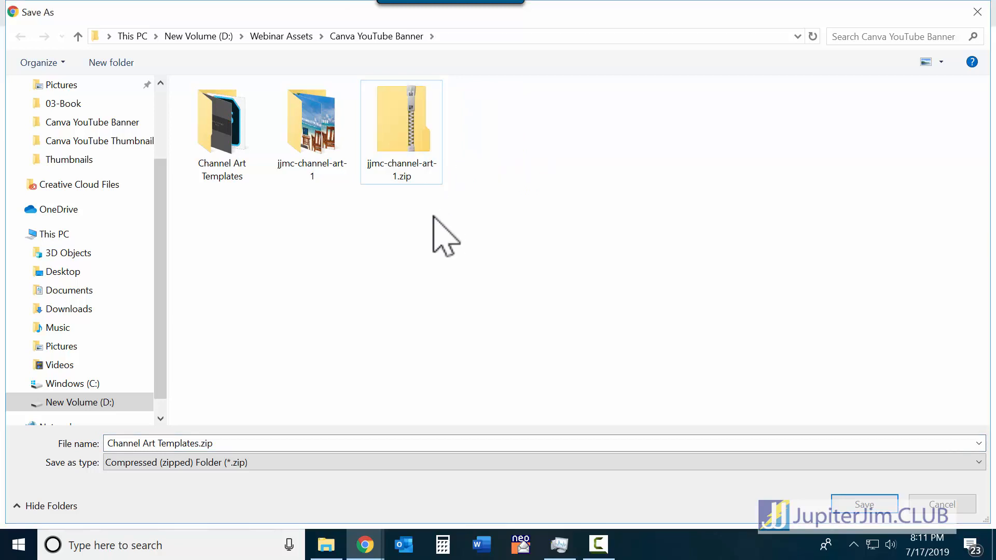
{"action": "left_click", "coordinate": [212, 136]}
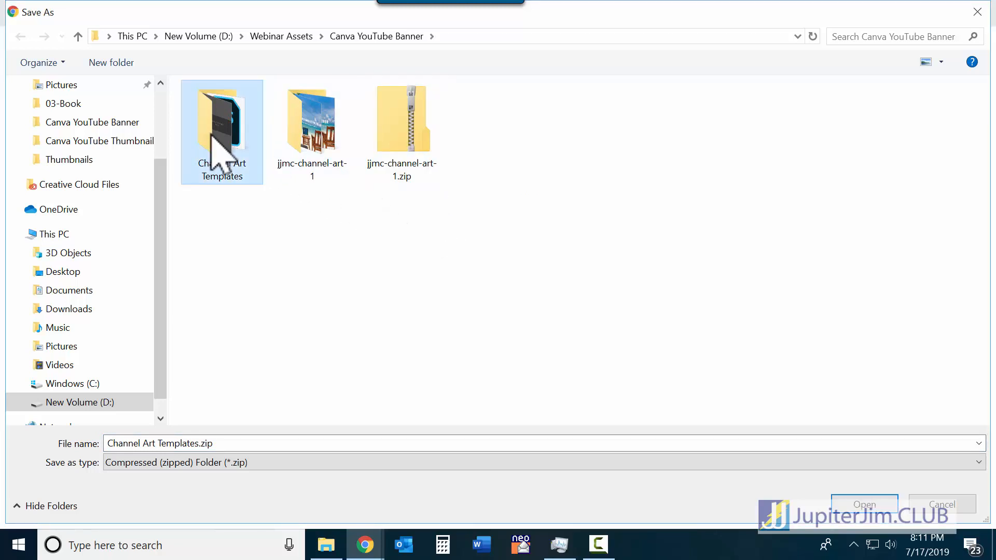
{"action": "key", "text": "Delete"}
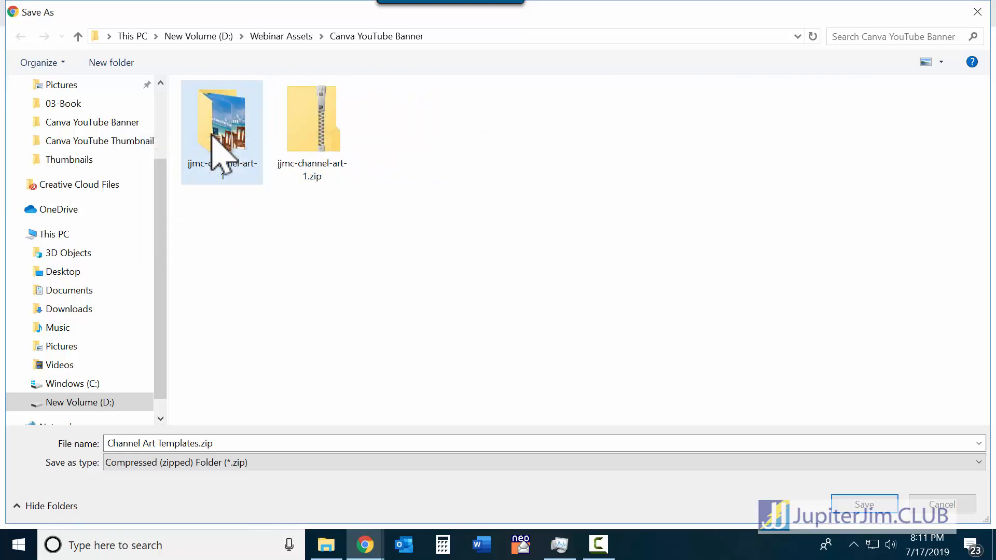
Step: Try to save the download as Channel Art Templates.zip in the Canva YouTube Banner folder
{"action": "left_click", "coordinate": [865, 506]}
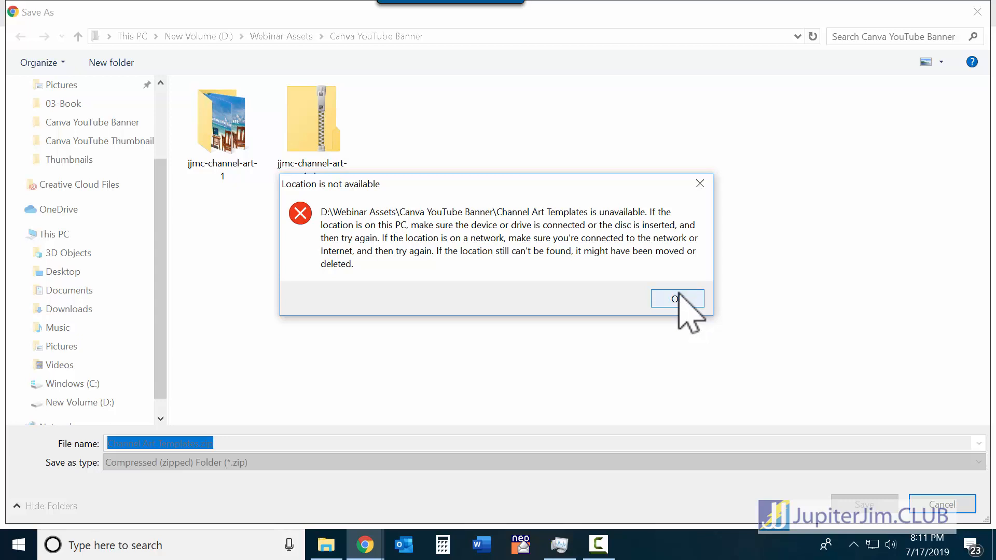
{"action": "left_click", "coordinate": [677, 299]}
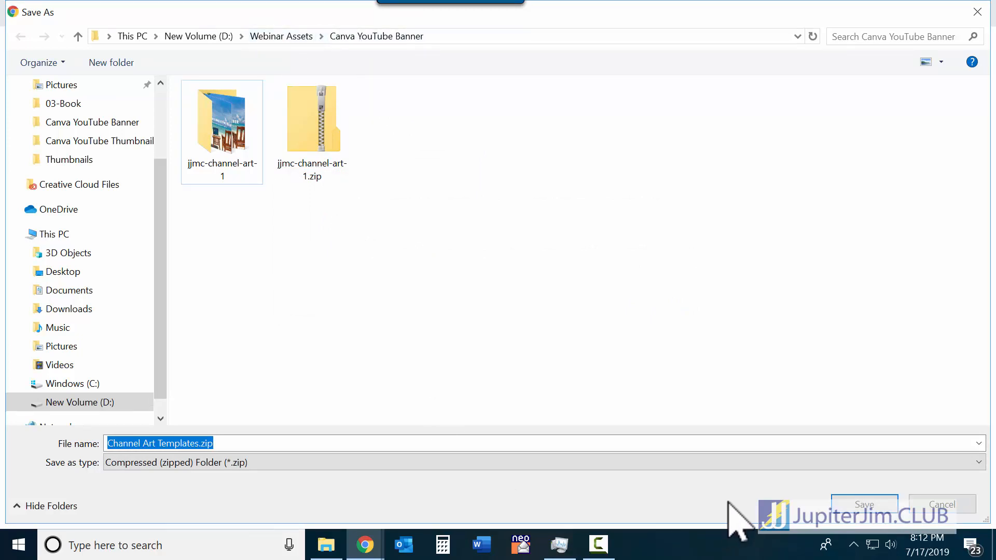
{"action": "left_click", "coordinate": [866, 506]}
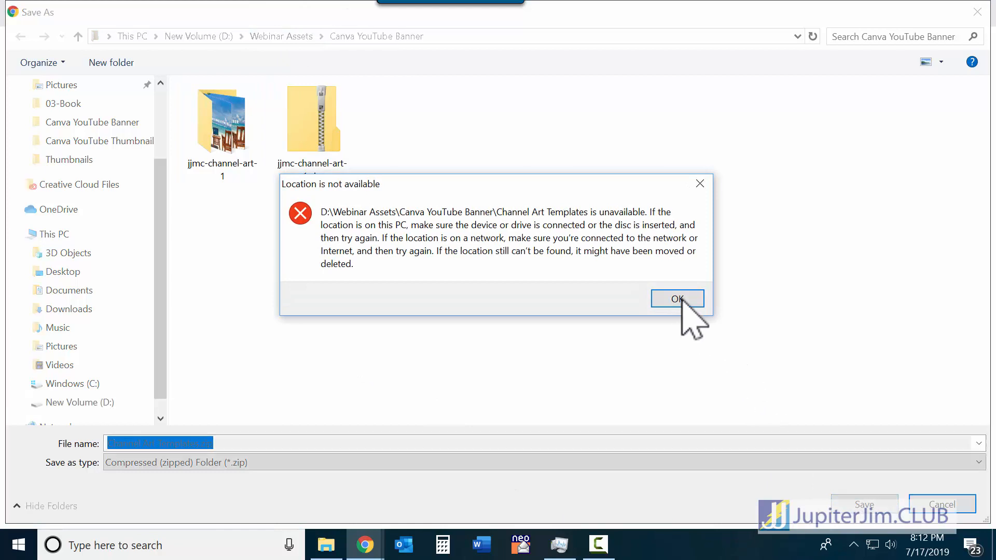
{"action": "left_click", "coordinate": [680, 299]}
{"action": "left_click", "coordinate": [942, 504]}
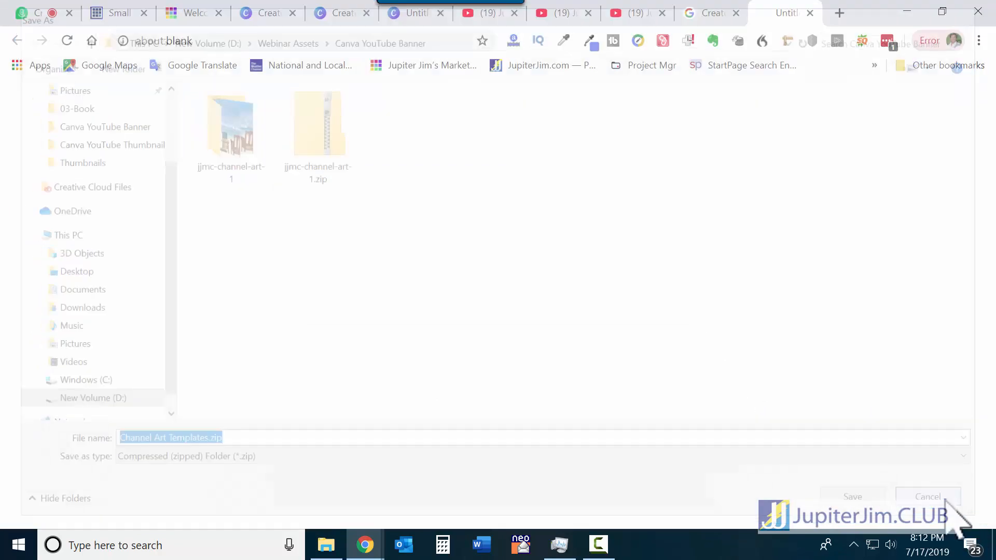
Step: Download the Channel Art Templates again and save the archive as yt-banner-template in the Canva YouTube Banner folder
{"action": "left_click", "coordinate": [200, 293]}
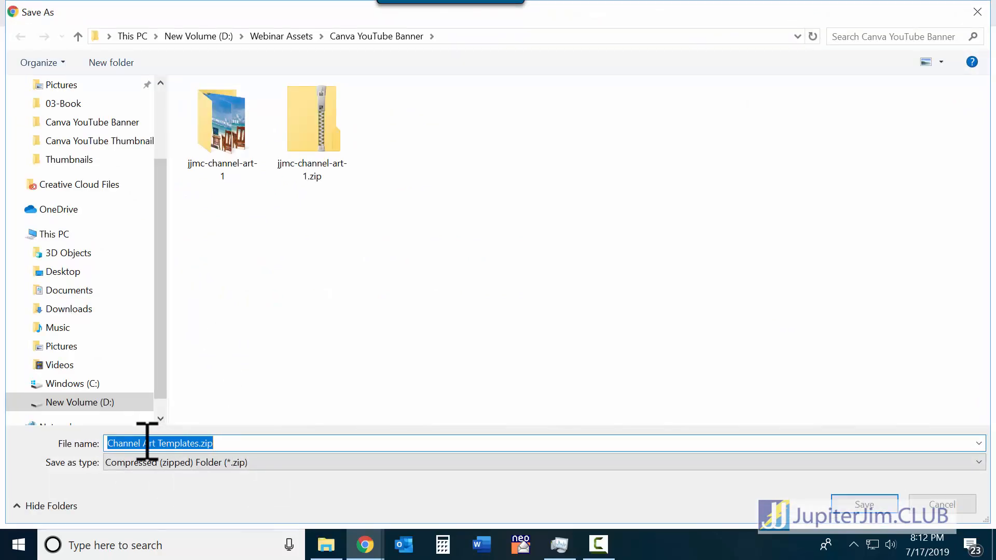
{"action": "key", "text": "BackSpace"}
{"action": "key", "text": "ctrl+z"}
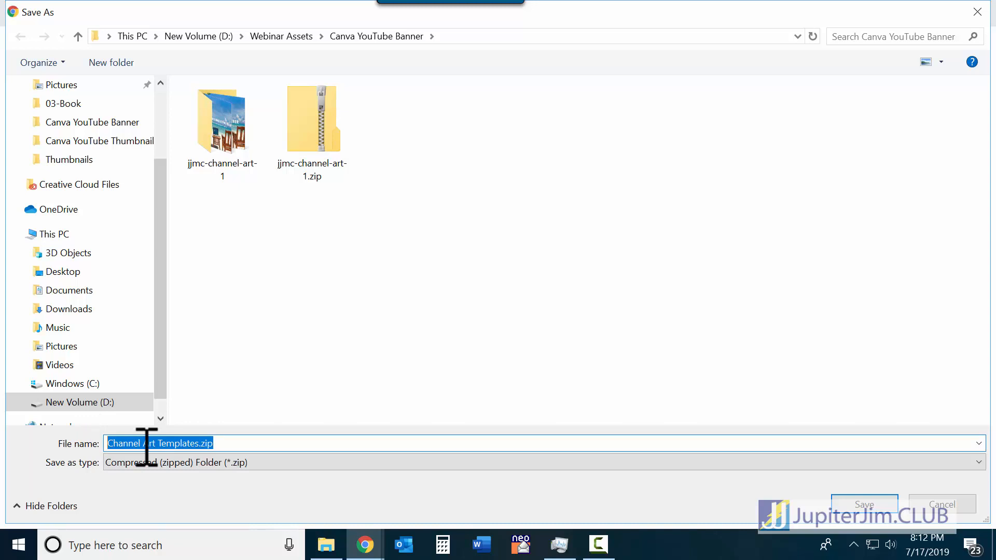
{"action": "type", "text": "yt-b"}
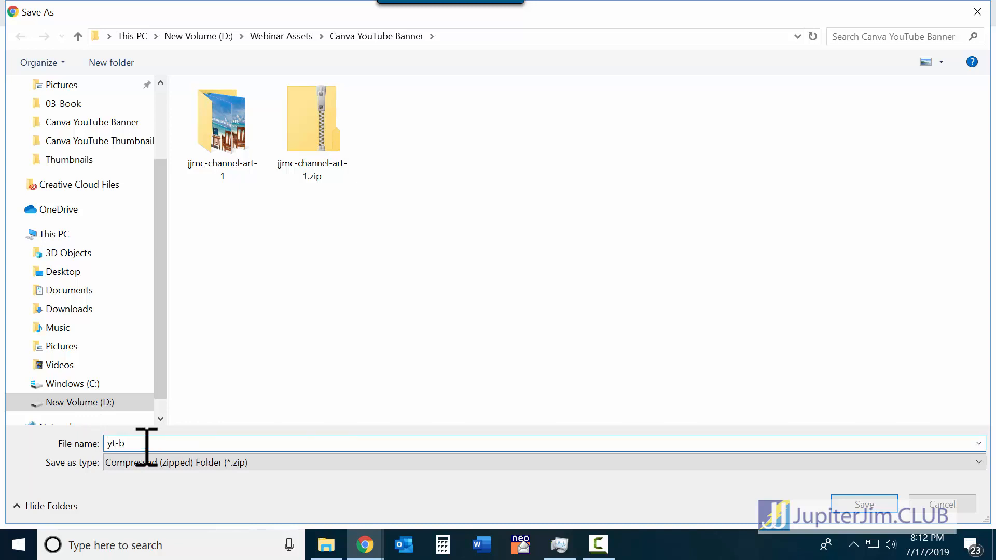
{"action": "type", "text": "anner-template"}
{"action": "left_click", "coordinate": [869, 504]}
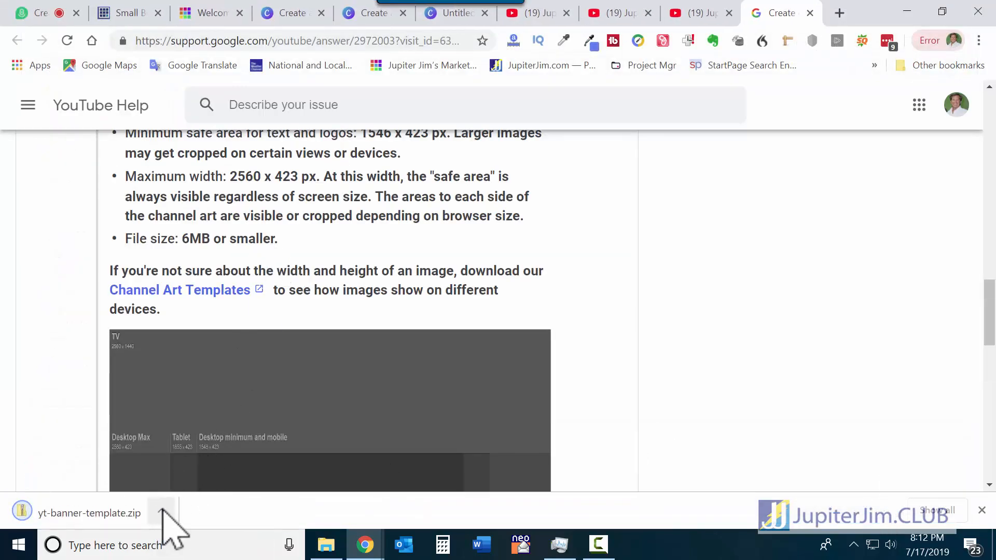
Step: Show the downloaded yt-banner-template.zip in its folder and extract it with 7-Zip into a yt-banner-template subfolder
{"action": "left_click", "coordinate": [162, 511]}
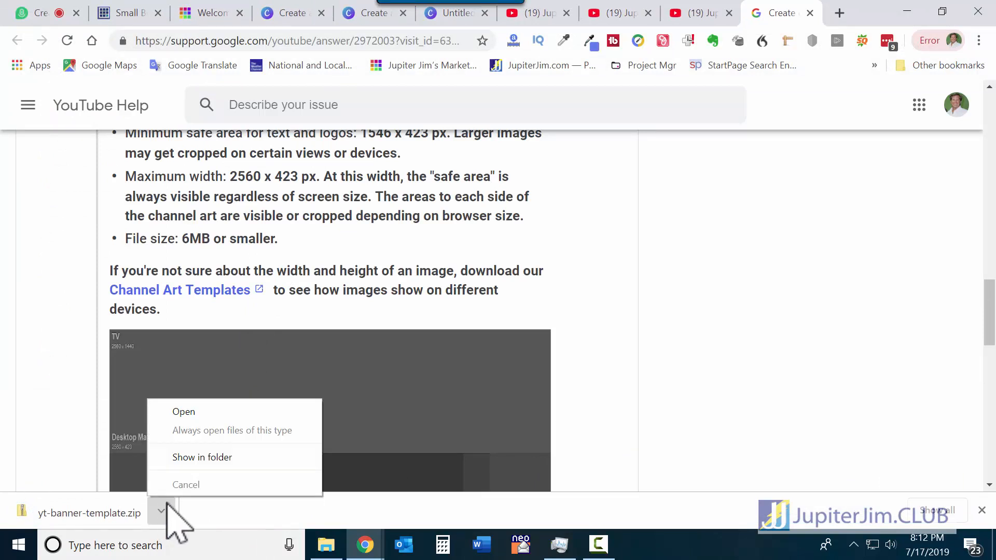
{"action": "left_click", "coordinate": [196, 458]}
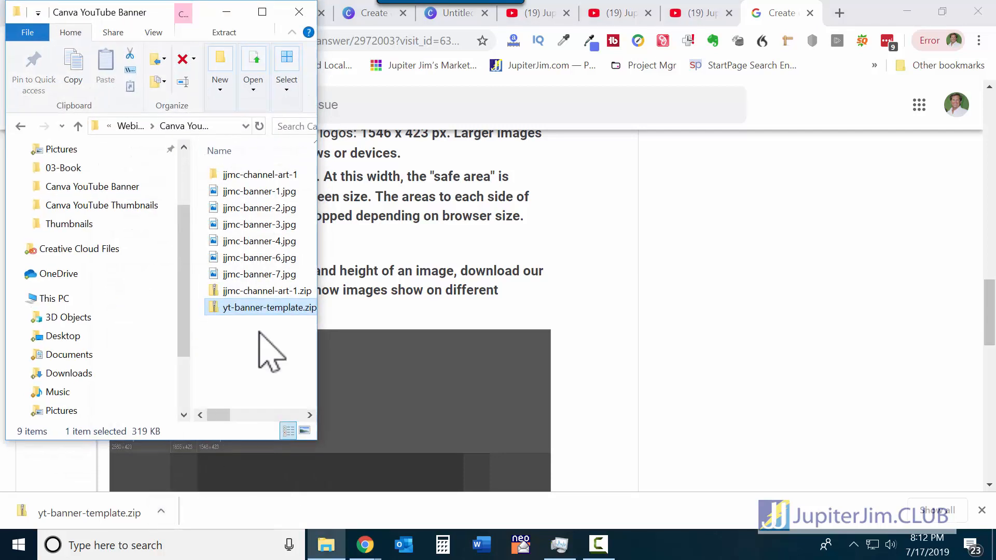
{"action": "left_click", "coordinate": [262, 11]}
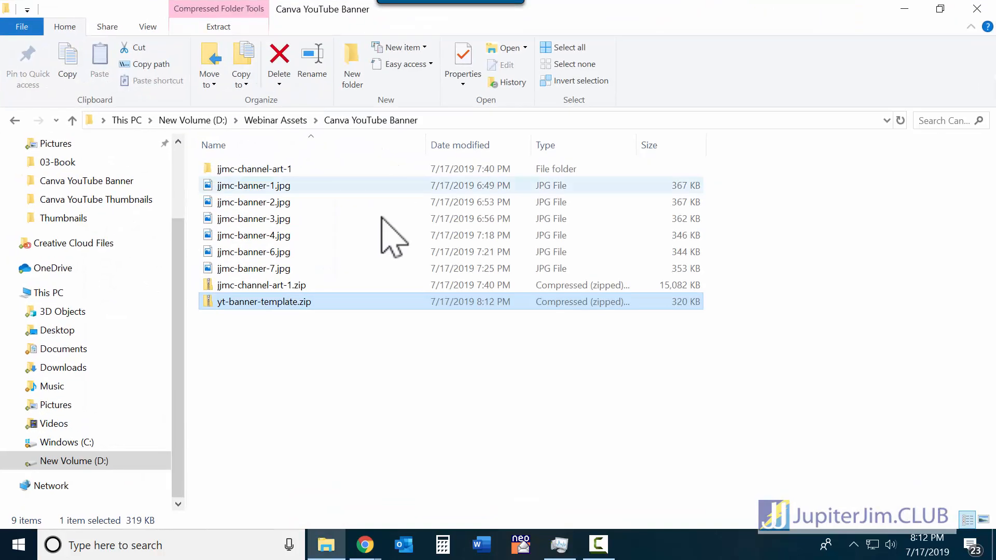
{"action": "right_click", "coordinate": [206, 302]}
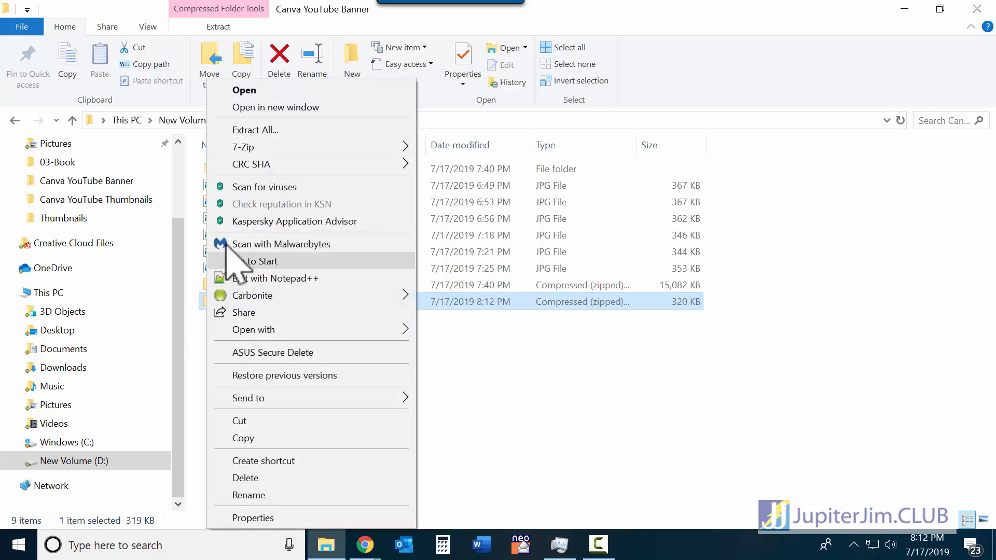
{"action": "mouse_move", "coordinate": [276, 142]}
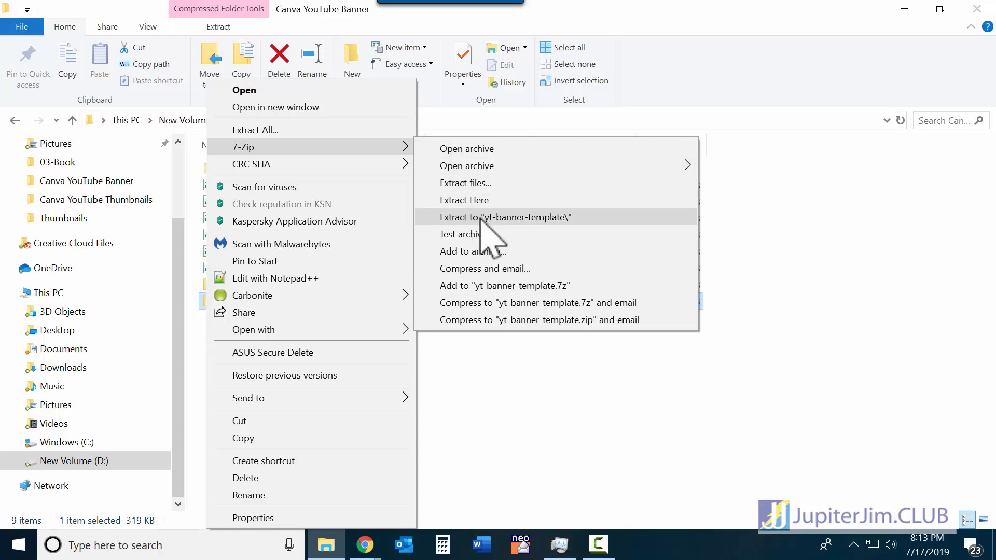
{"action": "left_click", "coordinate": [547, 220]}
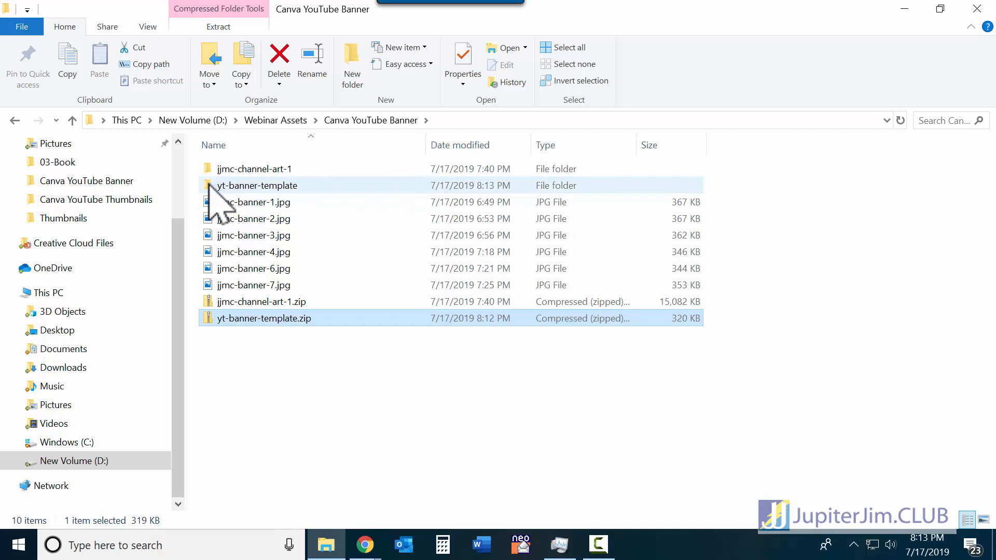
Step: Open the extracted yt-banner-template folder and view the Channel Art Template (Fireworks).png image
{"action": "double_click", "coordinate": [209, 185]}
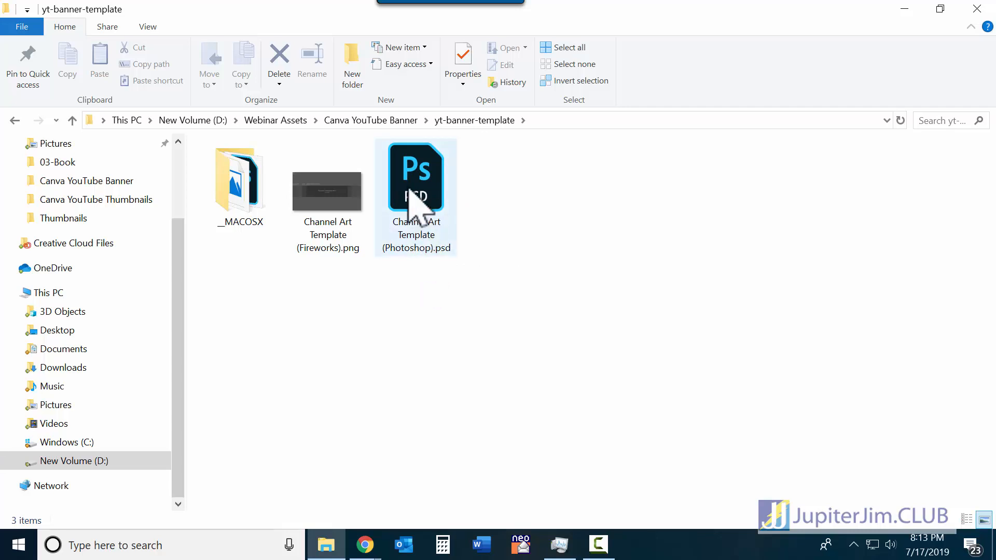
{"action": "left_click", "coordinate": [326, 218]}
{"action": "double_click", "coordinate": [320, 202]}
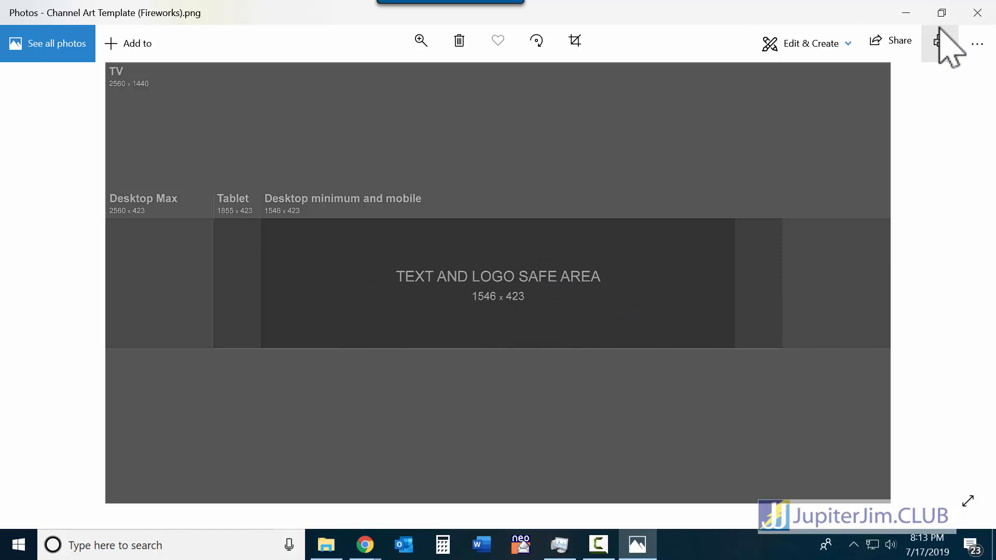
{"action": "left_click", "coordinate": [907, 14]}
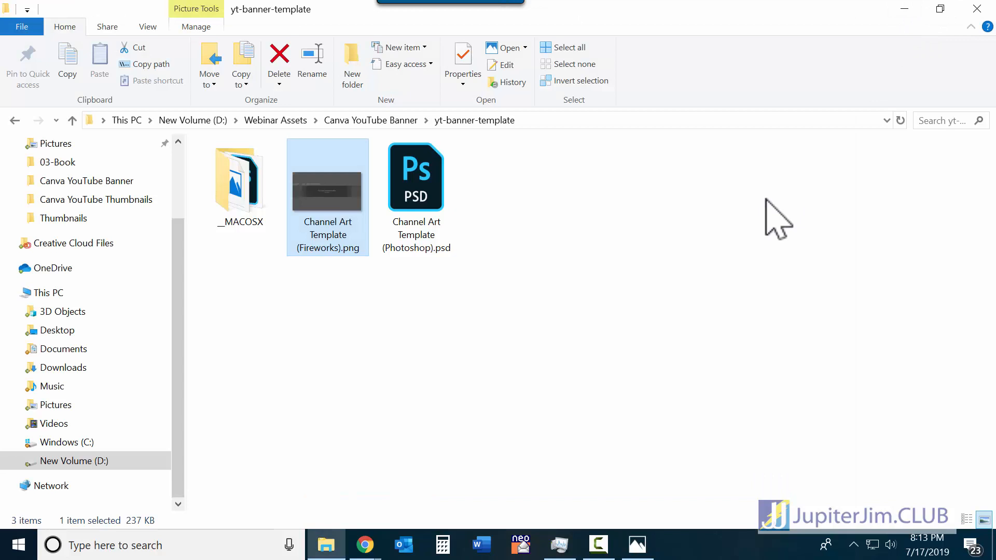
Step: Rename the Fireworks PNG template as banner-yt-template.png
{"action": "left_click", "coordinate": [322, 235]}
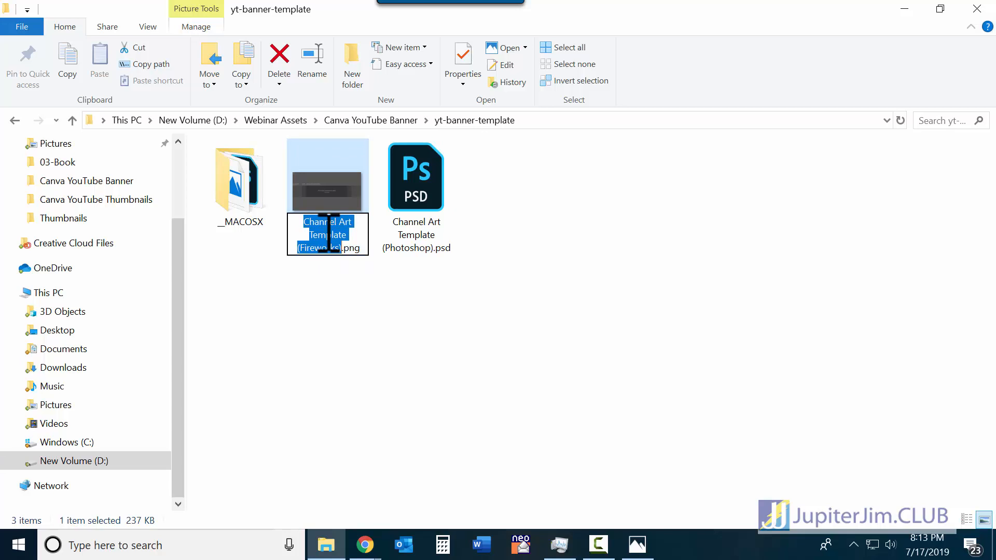
{"action": "key", "text": "BackSpace"}
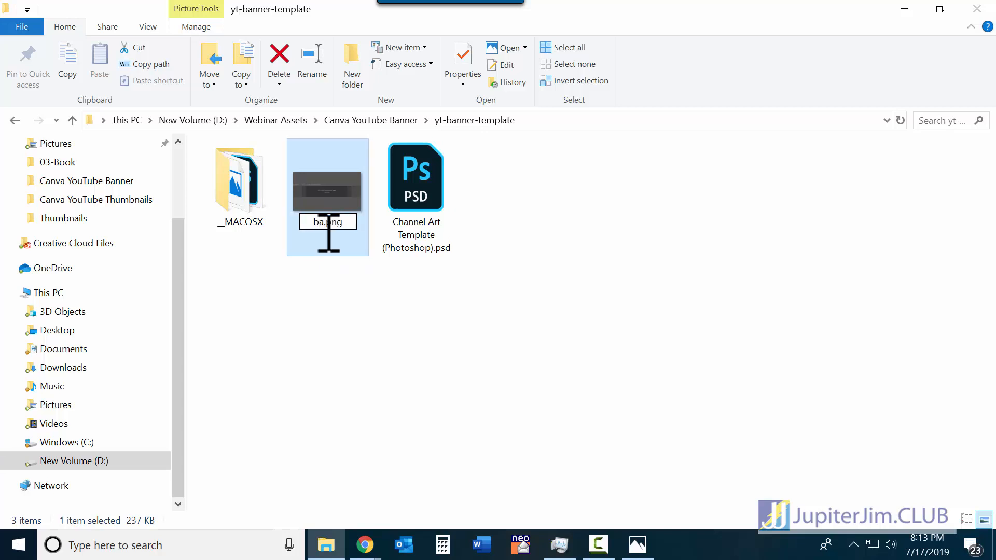
{"action": "type", "text": "banner"}
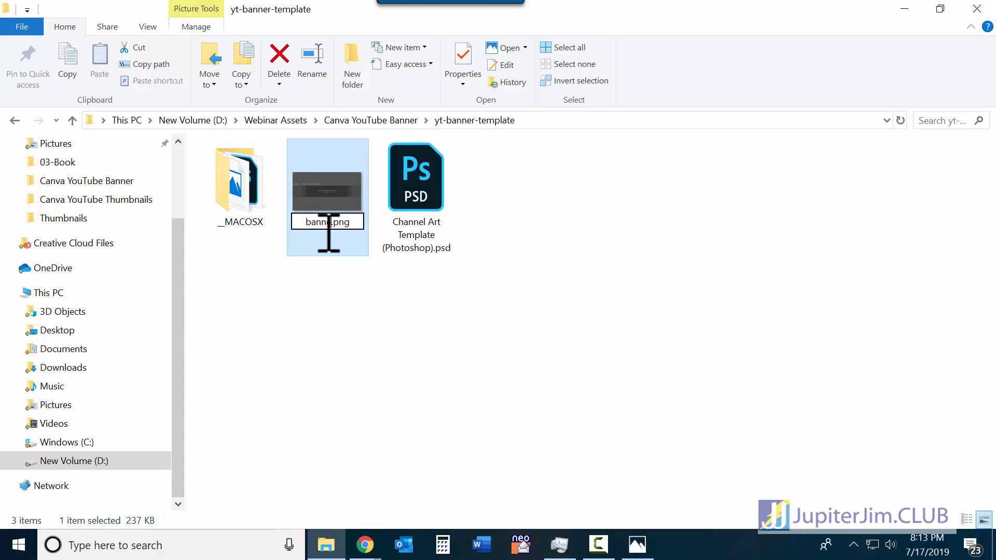
{"action": "type", "text": "-yt-"}
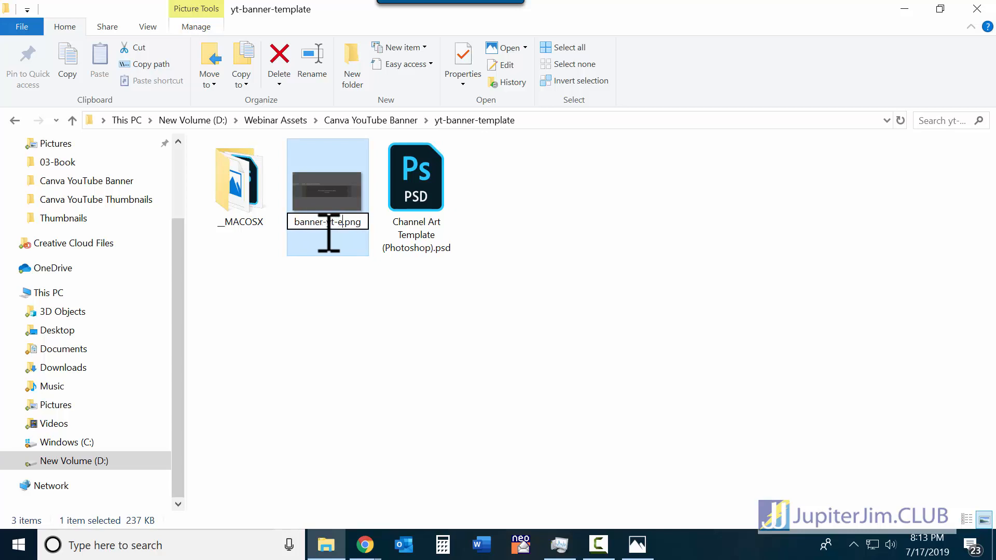
{"action": "type", "text": "e"}
{"action": "key", "text": "BackSpace"}
{"action": "type", "text": "template"}
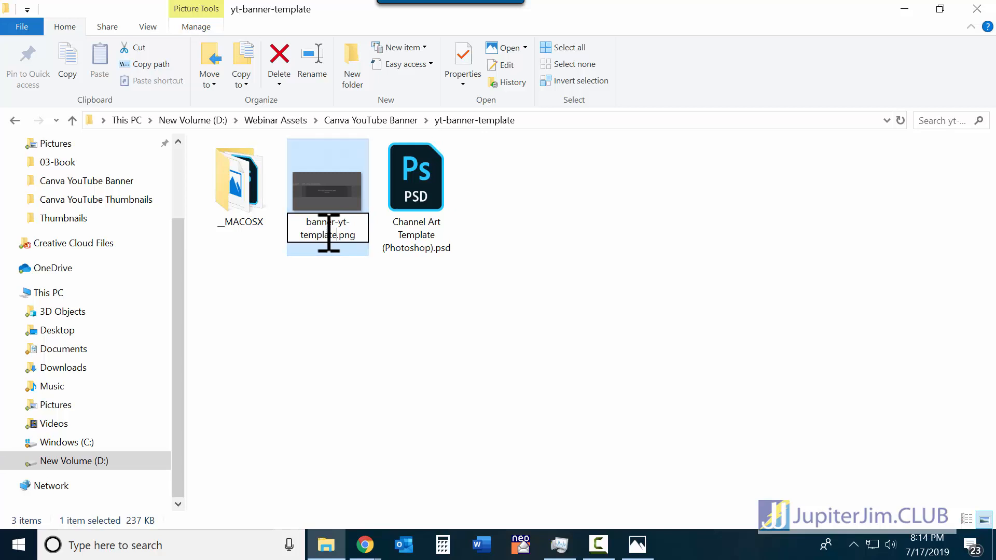
{"action": "key", "text": "Return"}
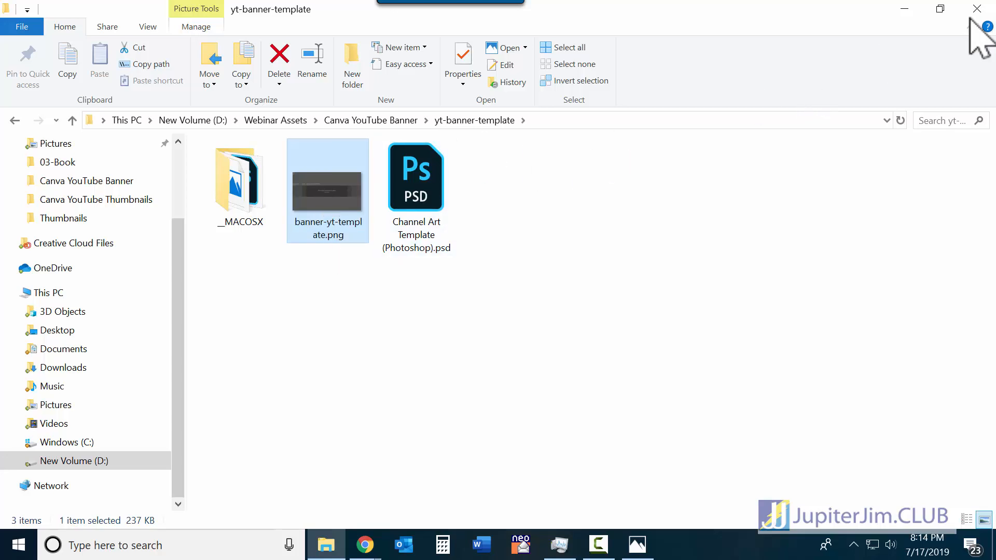
Step: Return to Chrome and review the help page, the channel art upload dialog and the marketing club channel's current banner
{"action": "left_click", "coordinate": [905, 9]}
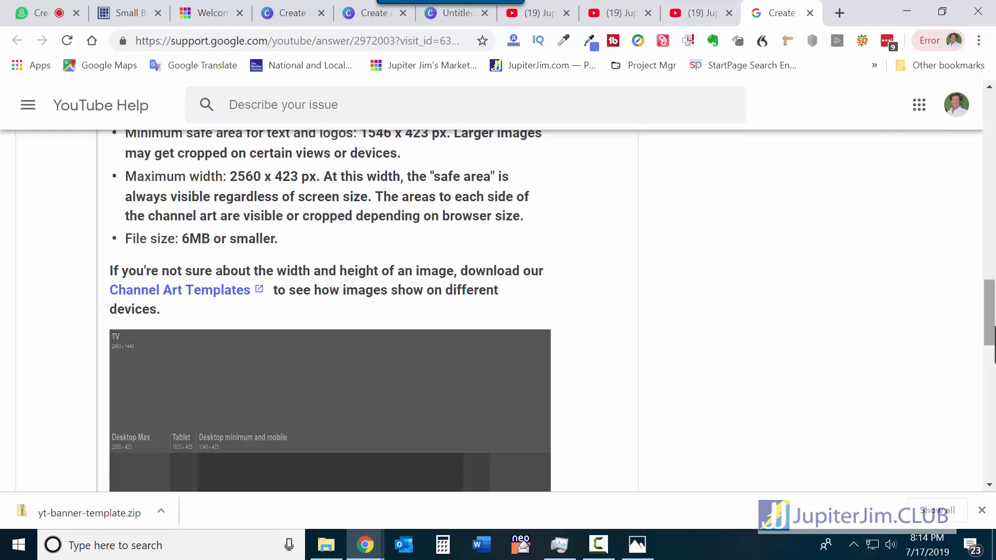
{"action": "left_click_drag", "start_coordinate": [992, 332], "coordinate": [989, 130]}
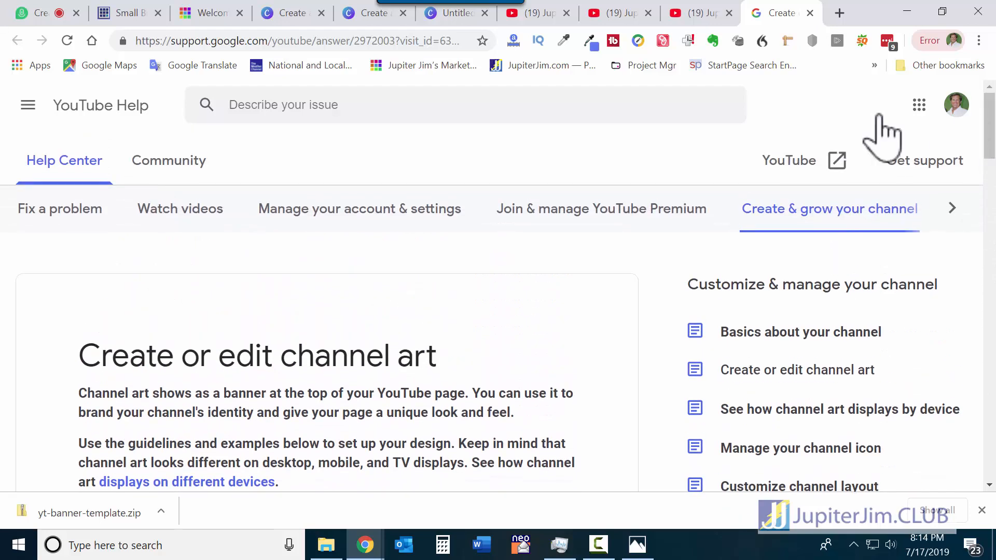
{"action": "left_click", "coordinate": [692, 14]}
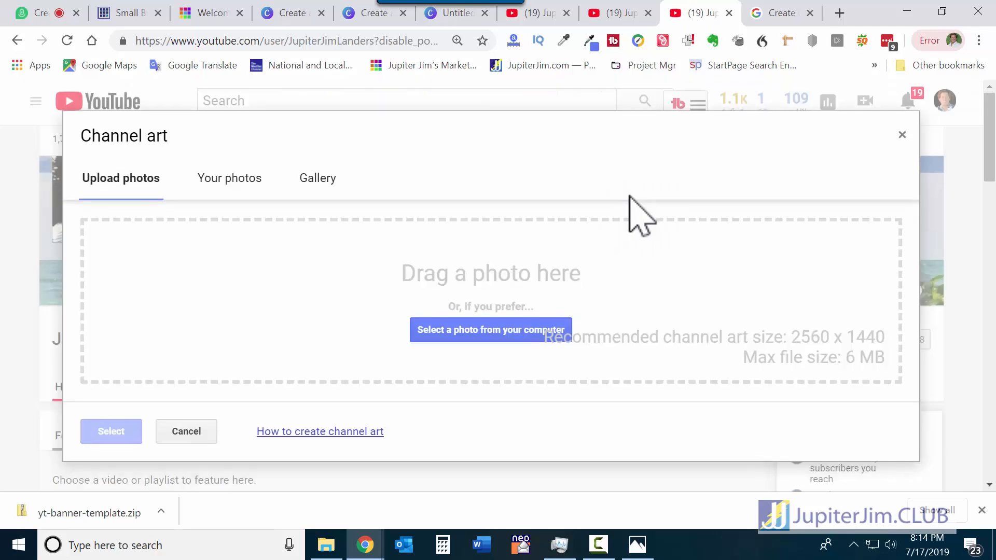
{"action": "left_click", "coordinate": [617, 13]}
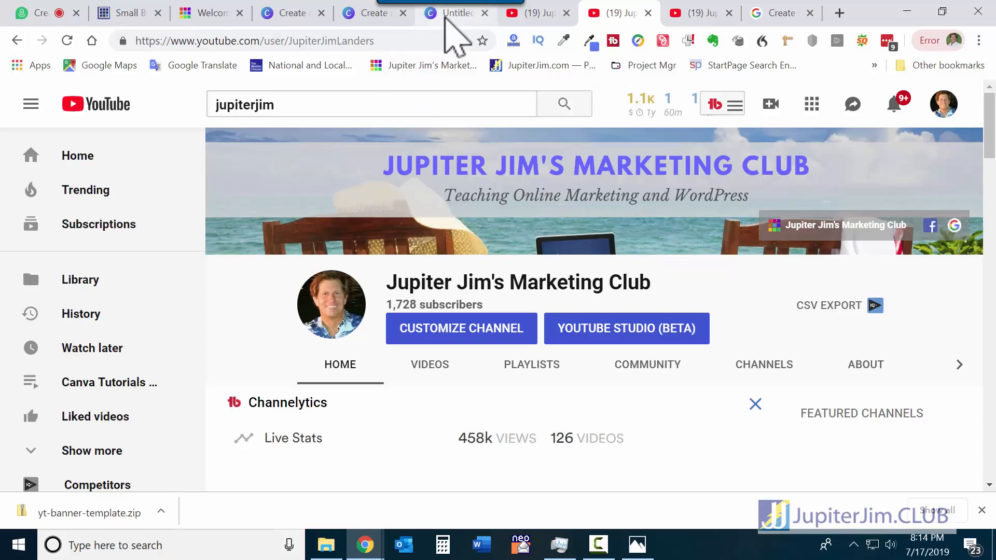
Step: Leave the open Canva design and create a new YouTube Channel Art design from the Social Media types
{"action": "left_click", "coordinate": [446, 18]}
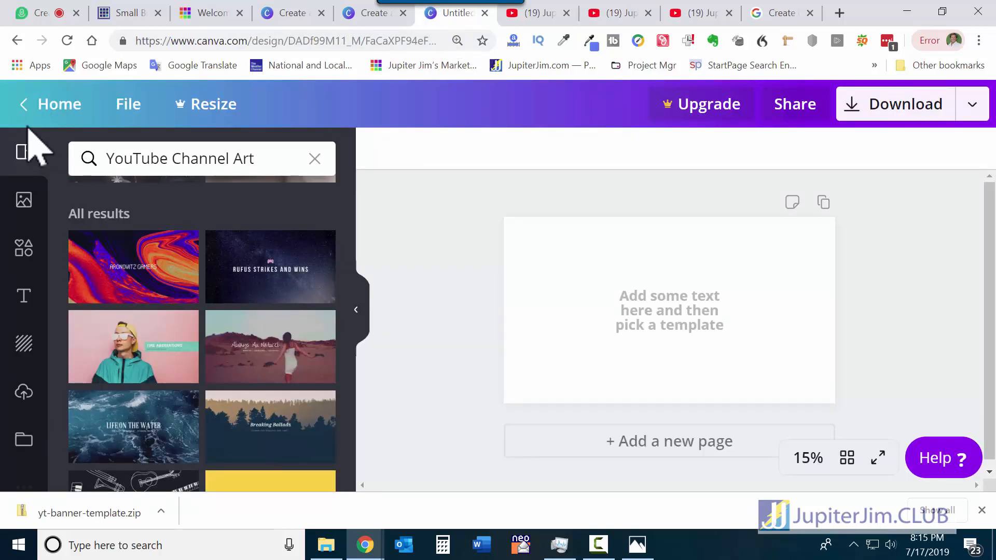
{"action": "left_click", "coordinate": [43, 110]}
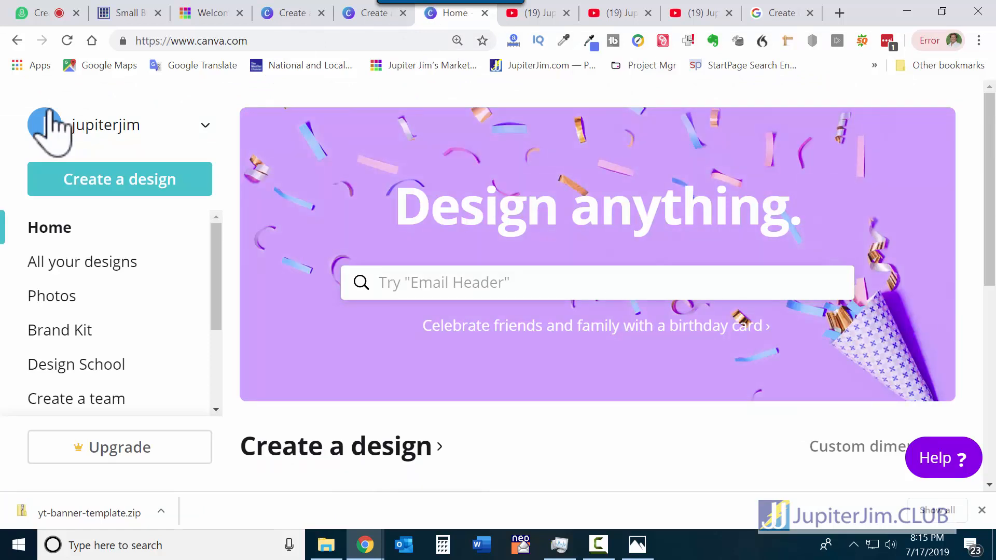
{"action": "left_click", "coordinate": [115, 192]}
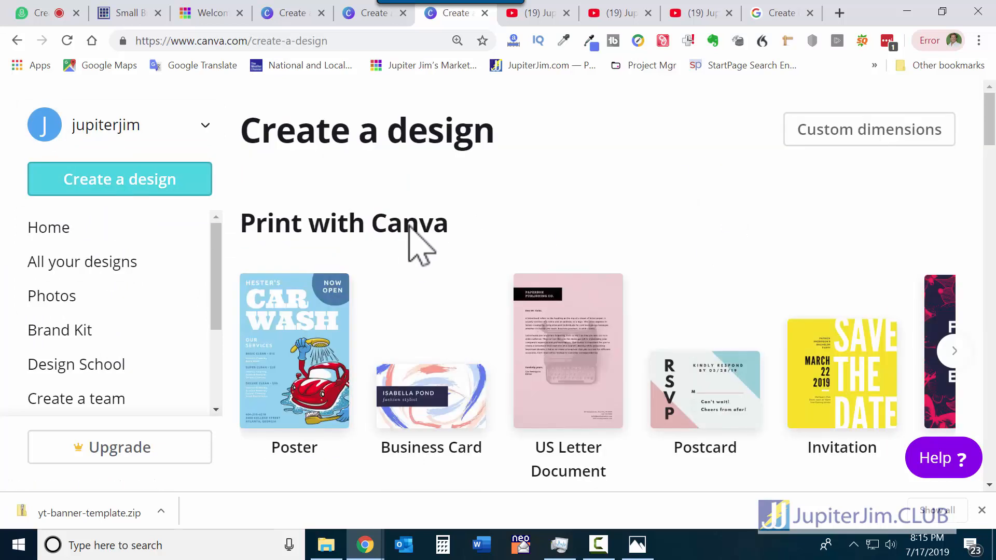
{"action": "scroll", "coordinate": [438, 256], "scroll_direction": "down", "scroll_amount": 3}
{"action": "scroll", "coordinate": [451, 262], "scroll_direction": "down", "scroll_amount": 4}
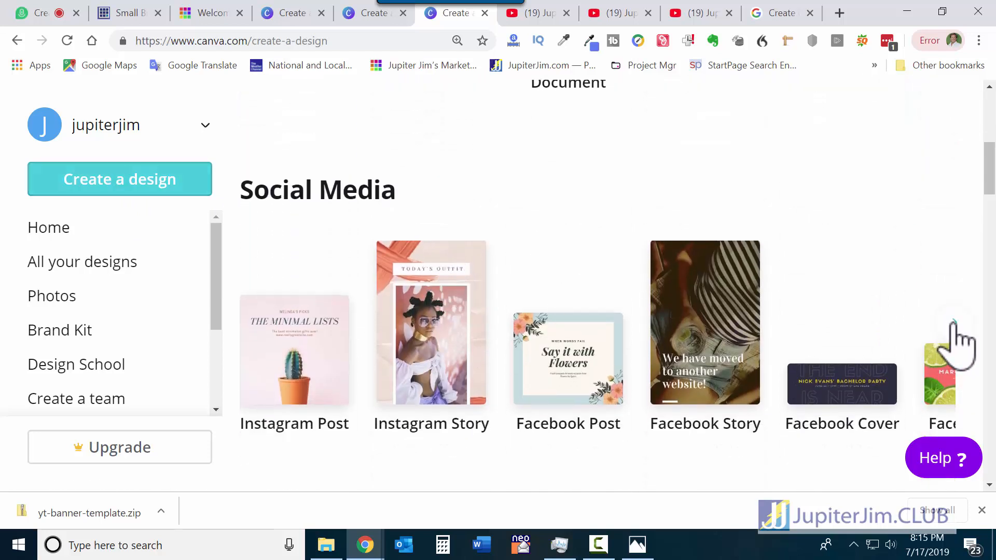
{"action": "left_click", "coordinate": [955, 323]}
{"action": "left_click", "coordinate": [955, 324]}
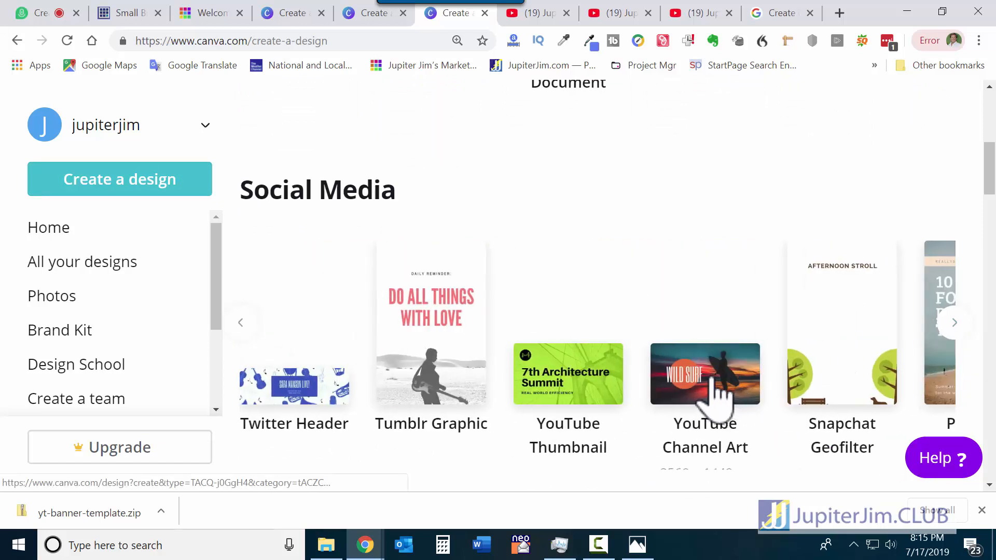
{"action": "scroll", "coordinate": [718, 394], "scroll_direction": "down", "scroll_amount": 3}
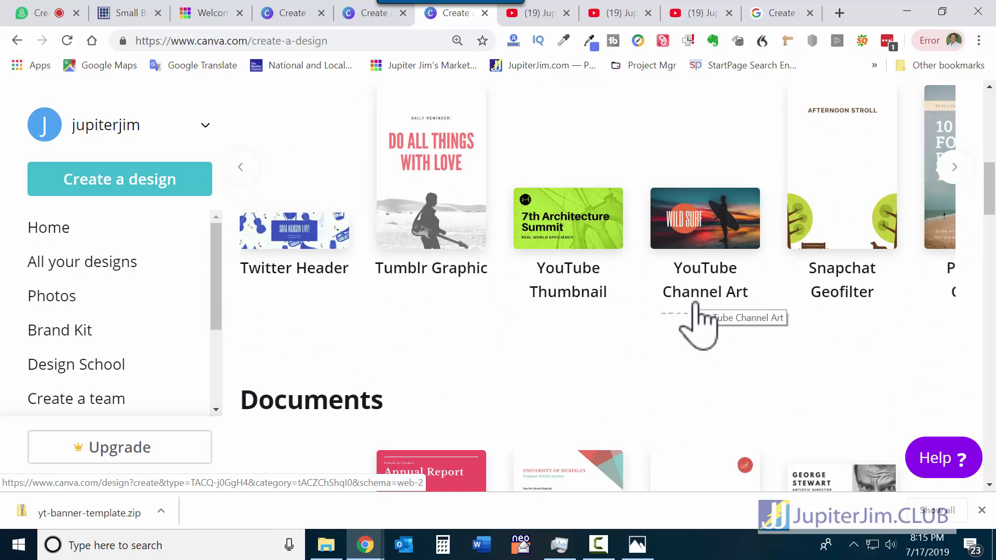
{"action": "left_click", "coordinate": [706, 234]}
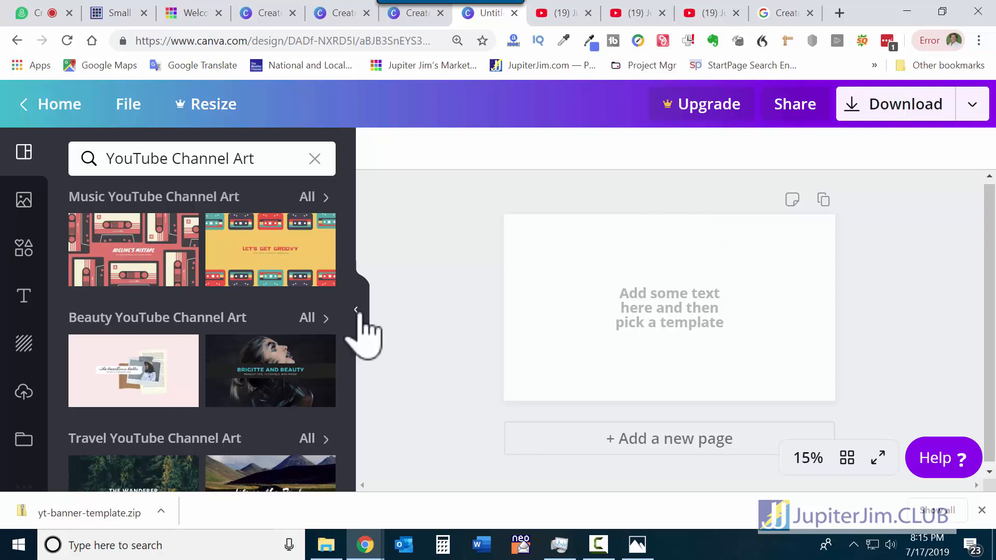
Step: Apply The Wanderer template from Travel YouTube Channel Art and recolor its title with the default blue-violet
{"action": "scroll", "coordinate": [111, 370], "scroll_direction": "down", "scroll_amount": 5}
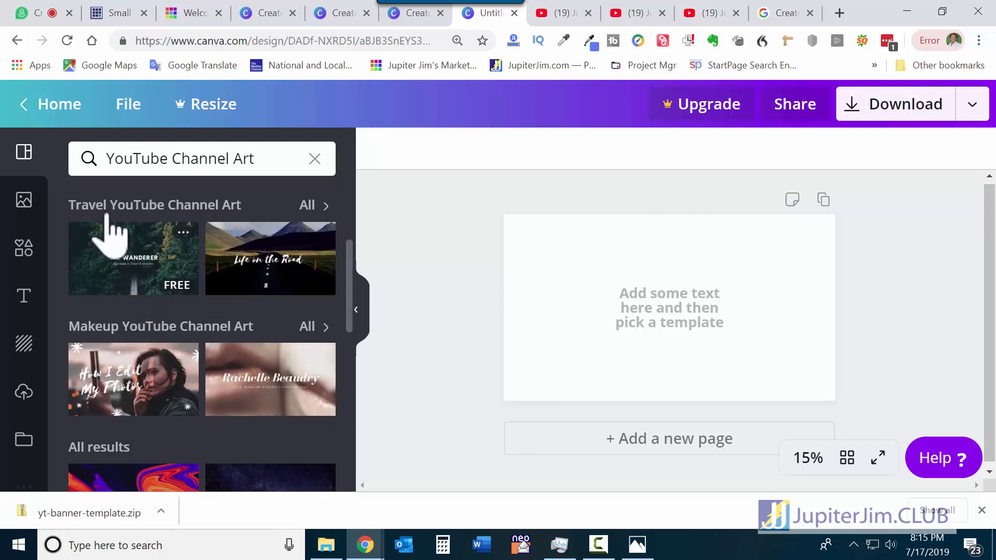
{"action": "left_click", "coordinate": [138, 282]}
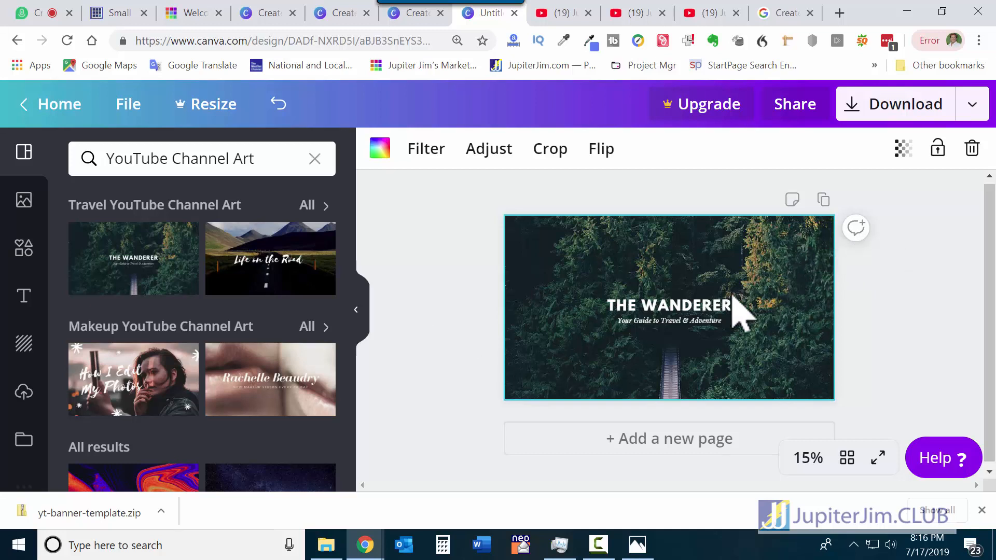
{"action": "left_click", "coordinate": [685, 306]}
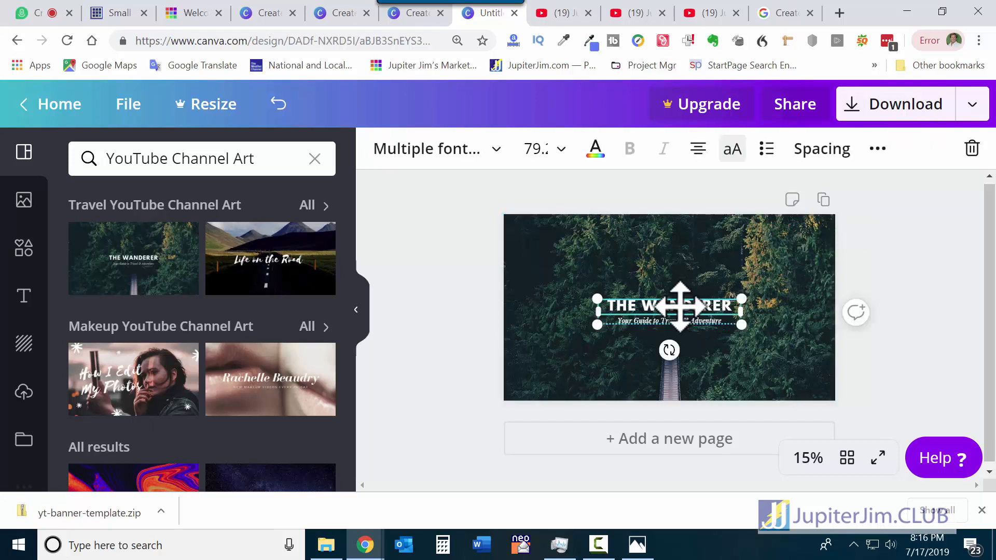
{"action": "left_click", "coordinate": [595, 149]}
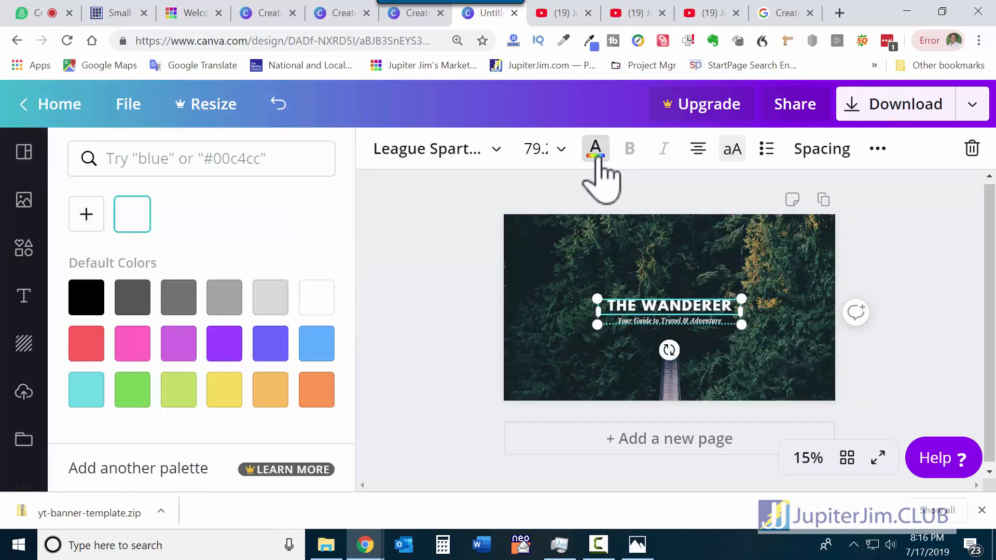
{"action": "left_click", "coordinate": [270, 343]}
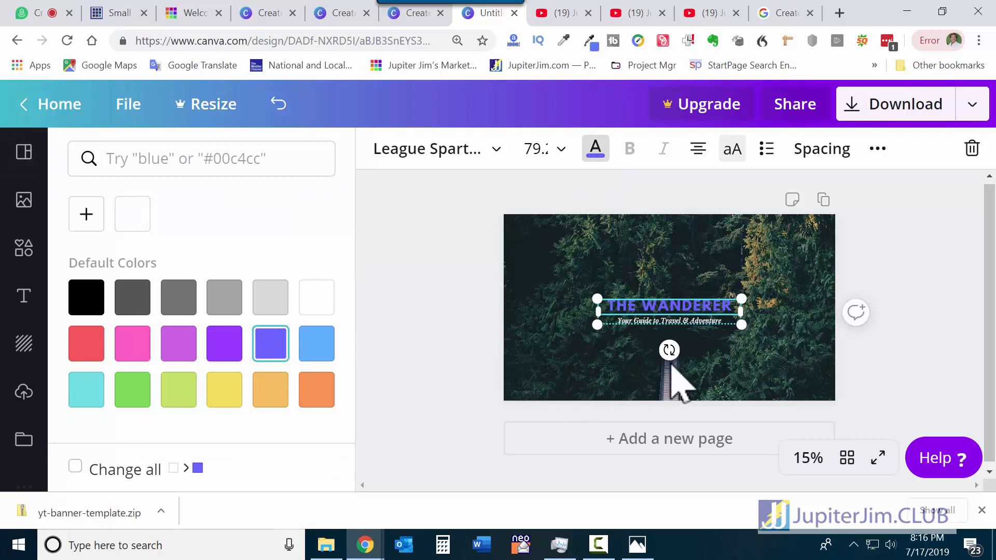
Step: Recolor the subtitle "Your Guide to Travel & Adventure" with the default light blue
{"action": "left_click", "coordinate": [685, 320]}
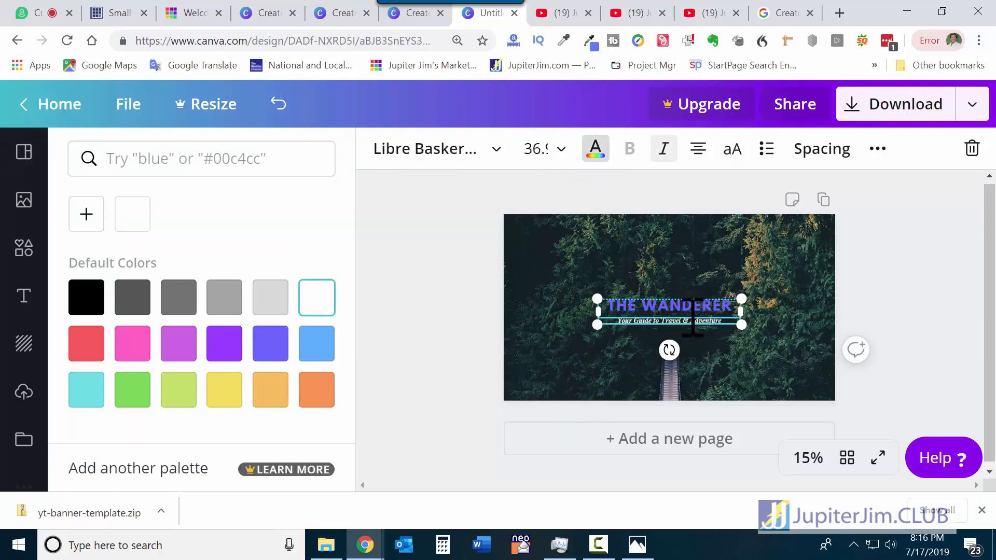
{"action": "left_click", "coordinate": [596, 153]}
{"action": "left_click", "coordinate": [596, 155]}
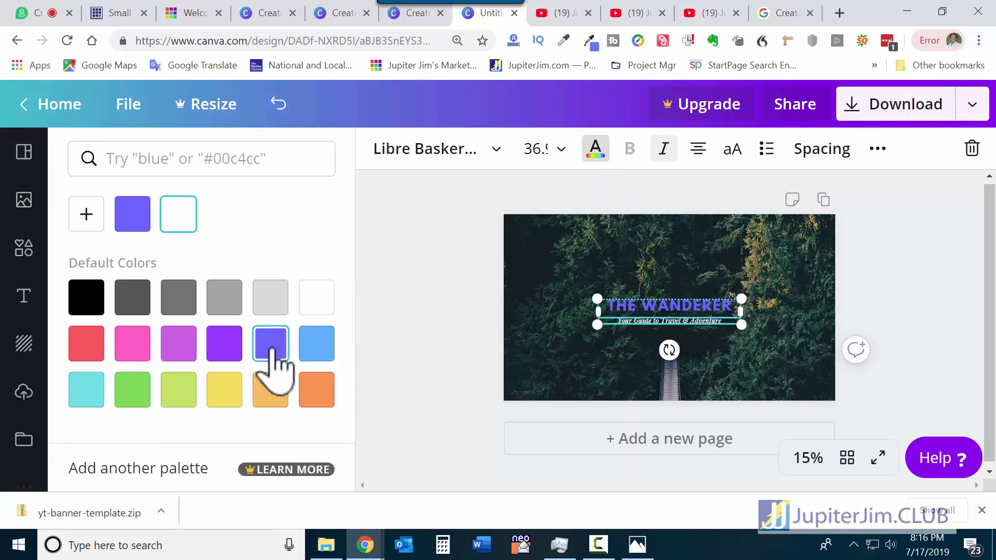
{"action": "left_click", "coordinate": [315, 347]}
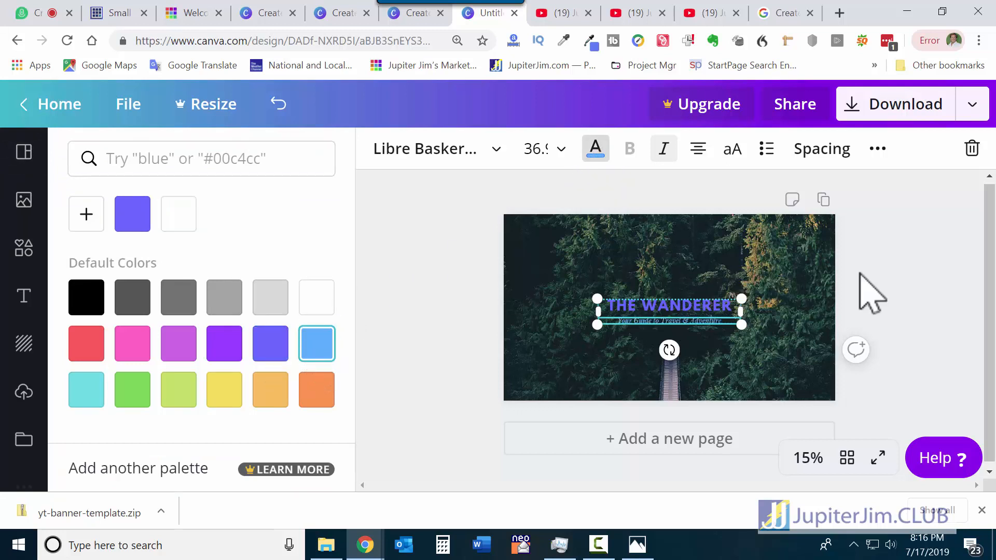
{"action": "left_click", "coordinate": [921, 288]}
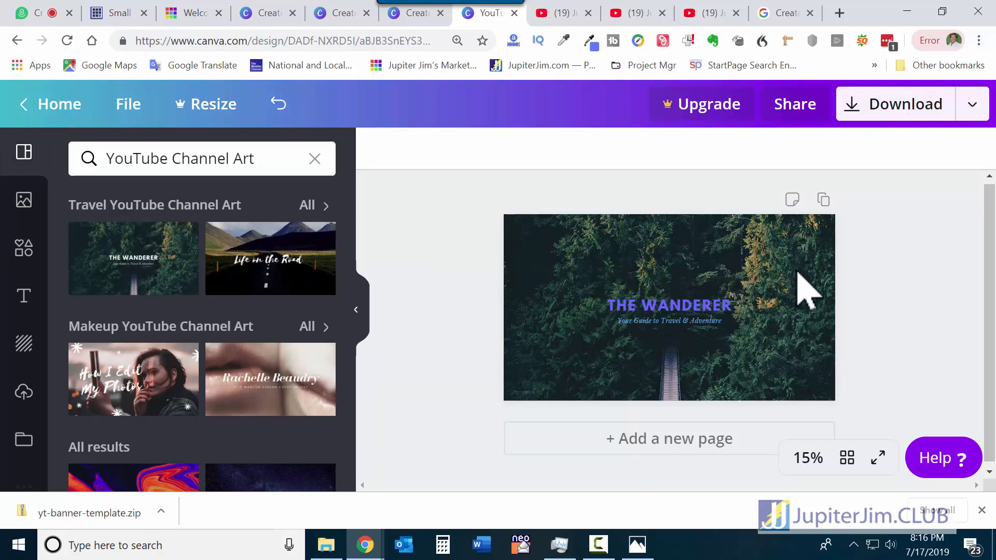
Step: Replace the forest background photo with a single-image grid covering the page and bring up the uploaded images
{"action": "left_click", "coordinate": [803, 290]}
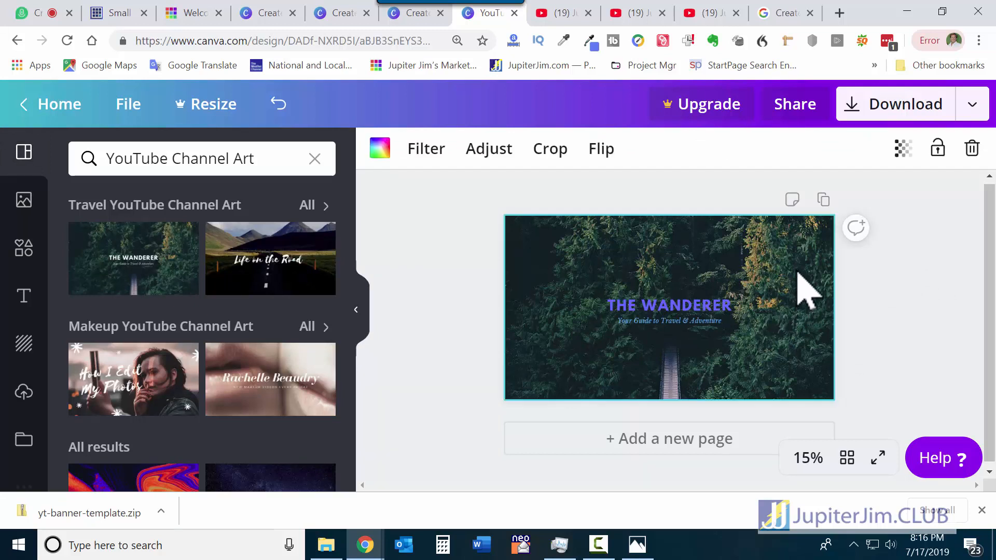
{"action": "left_click", "coordinate": [972, 149]}
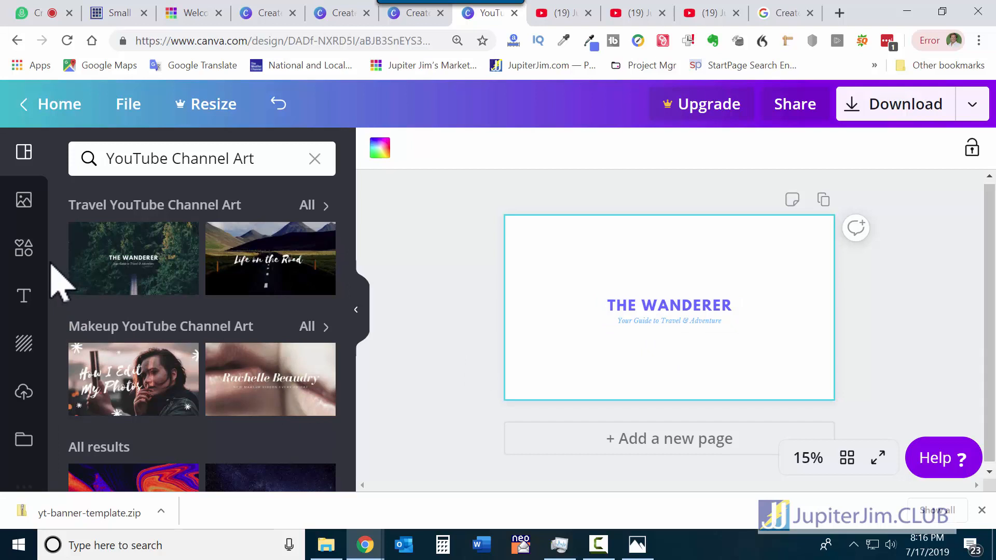
{"action": "left_click", "coordinate": [24, 248]}
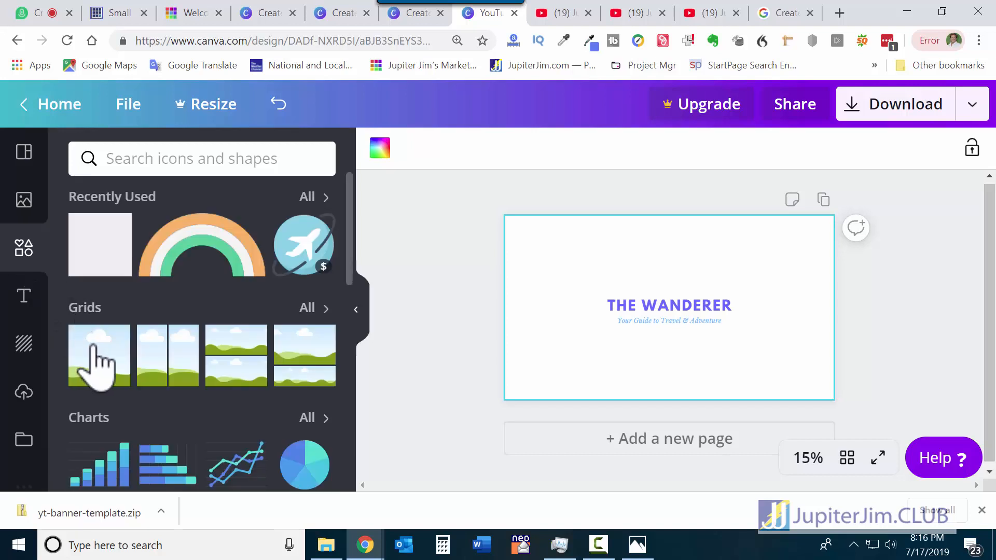
{"action": "left_click", "coordinate": [100, 348]}
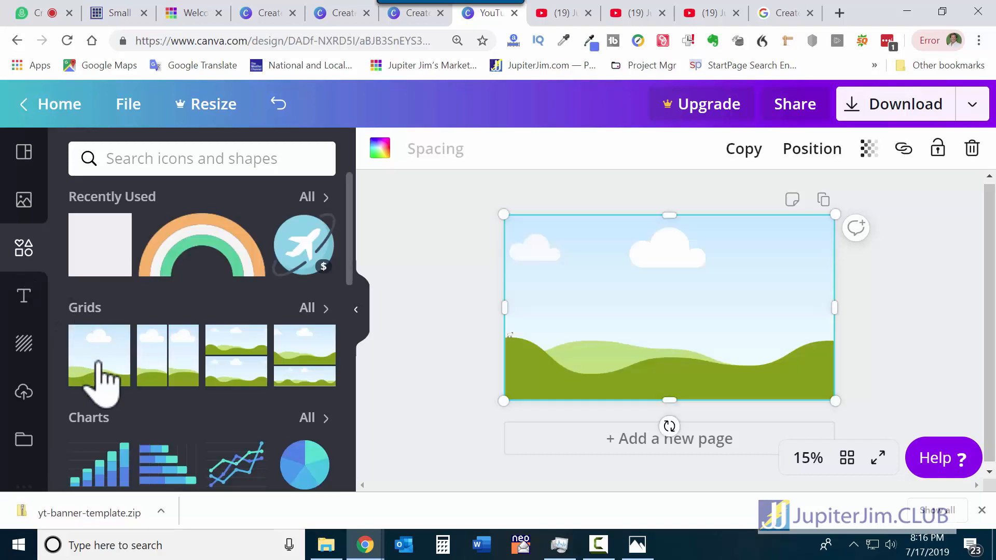
{"action": "left_click", "coordinate": [937, 304]}
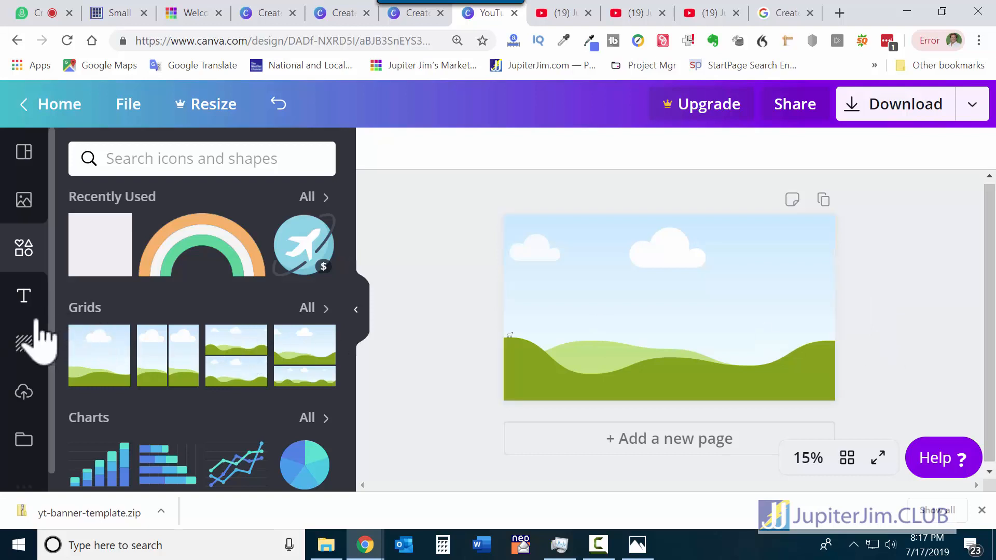
{"action": "left_click", "coordinate": [24, 393]}
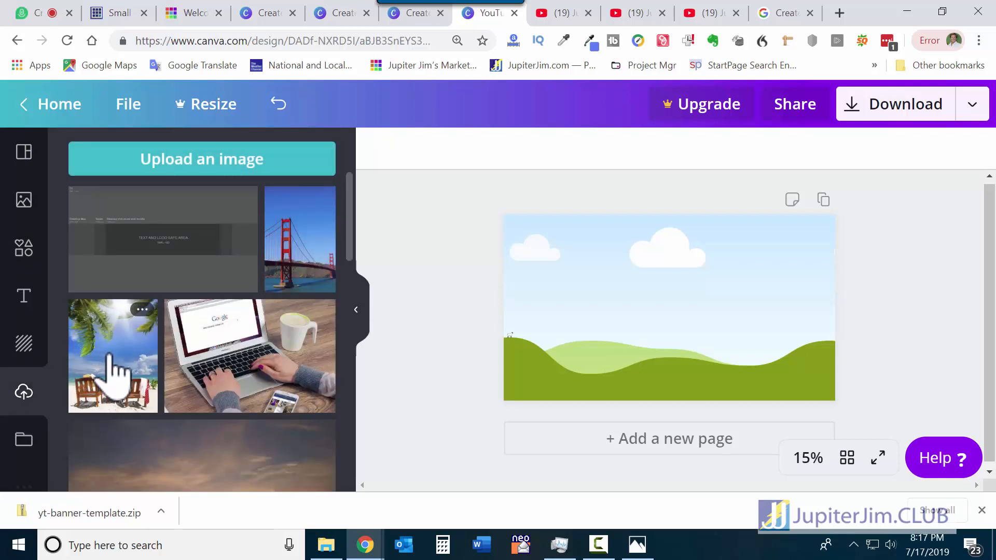
{"action": "left_click_drag", "start_coordinate": [112, 368], "coordinate": [664, 296]}
{"action": "left_click", "coordinate": [279, 104]}
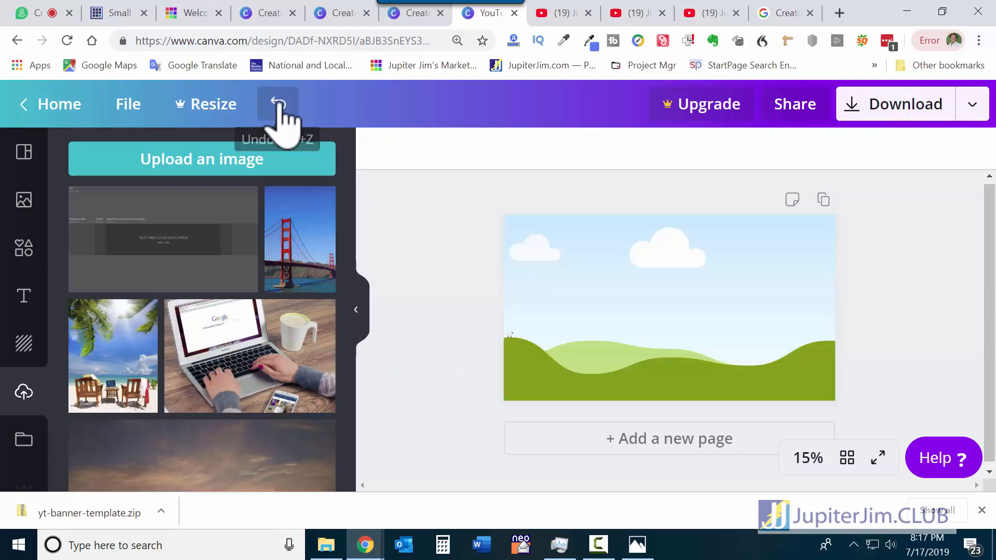
{"action": "left_click", "coordinate": [115, 381]}
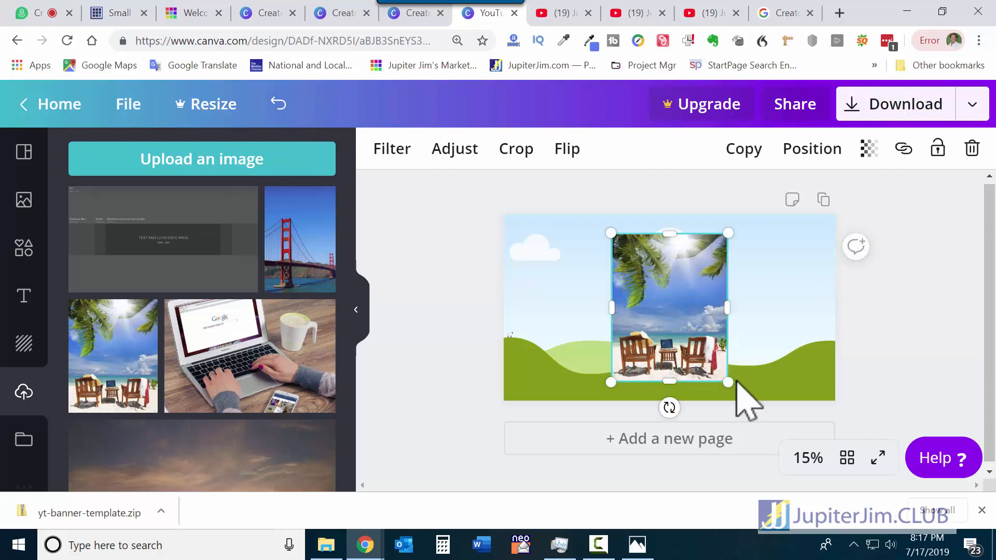
{"action": "left_click", "coordinate": [279, 104]}
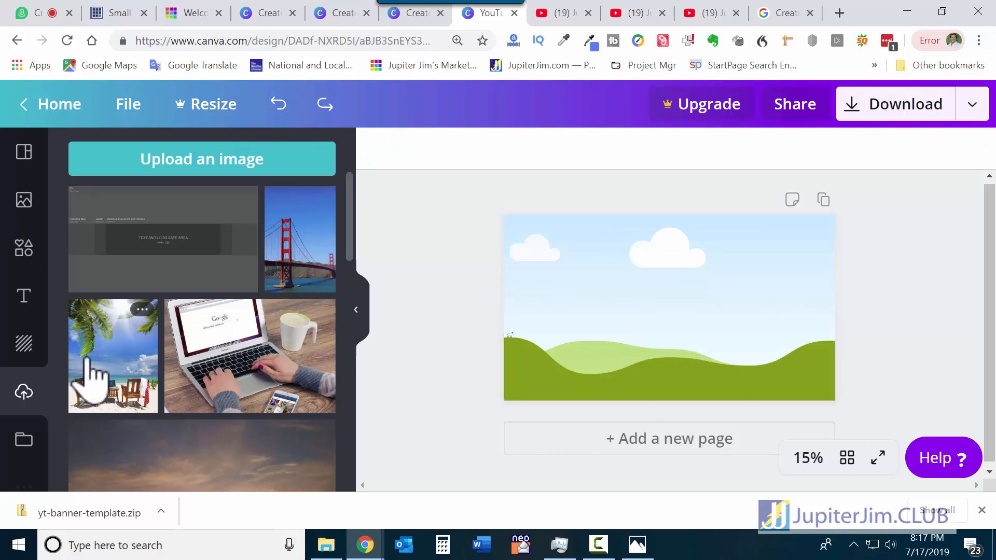
Step: Fill the grid with the uploaded beach photo and shift it upward within the frame to show the chairs and laptop
{"action": "left_click_drag", "start_coordinate": [90, 363], "coordinate": [778, 363]}
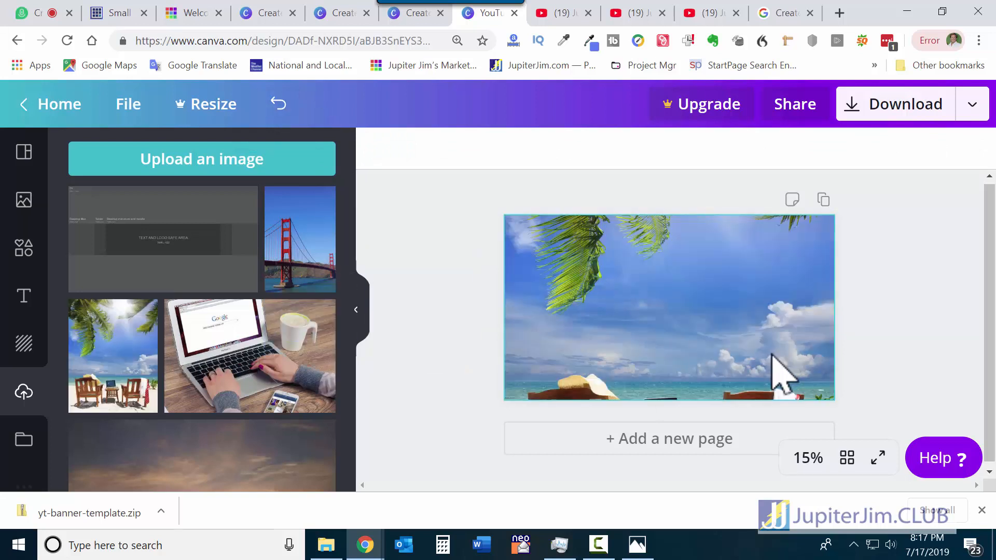
{"action": "left_click", "coordinate": [704, 278]}
{"action": "double_click", "coordinate": [704, 278]}
{"action": "left_click_drag", "start_coordinate": [707, 329], "coordinate": [709, 283]}
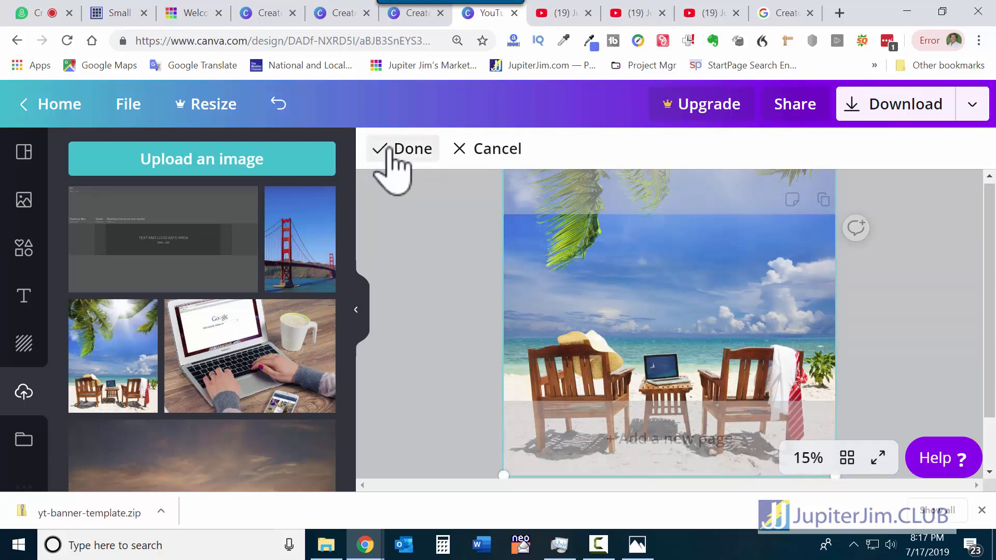
{"action": "left_click", "coordinate": [913, 239]}
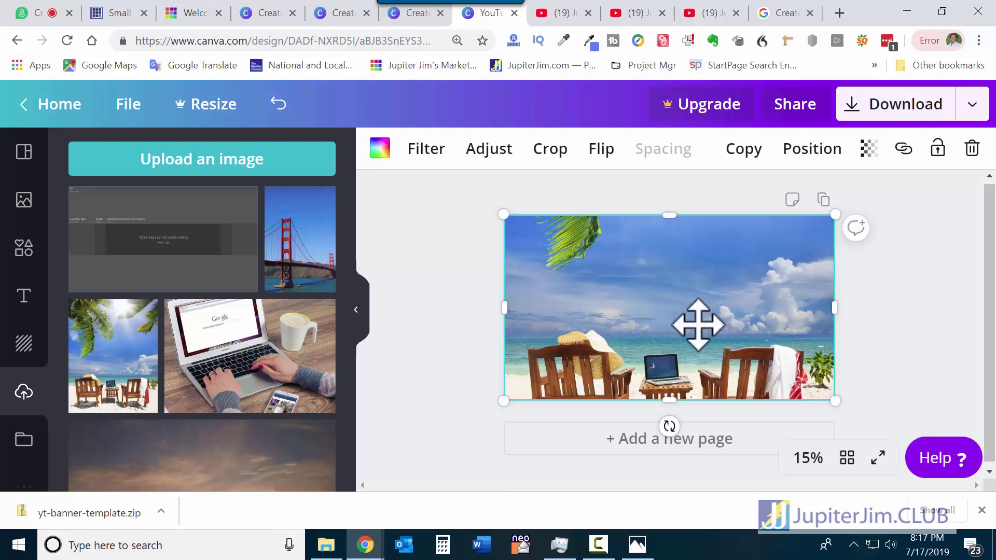
Step: Send the beach photo grid backward behind the title text
{"action": "left_click", "coordinate": [813, 150]}
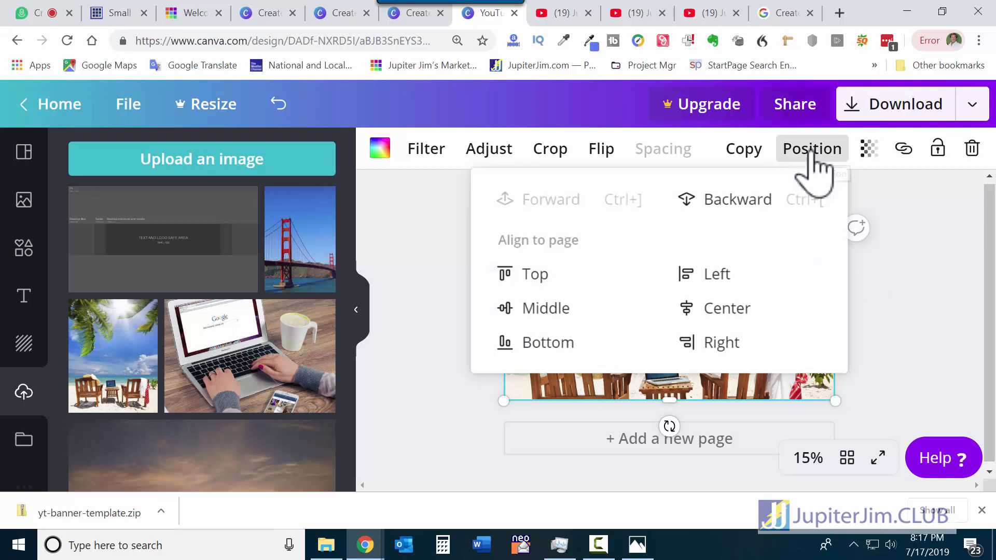
{"action": "left_click", "coordinate": [737, 207]}
{"action": "left_click", "coordinate": [948, 272]}
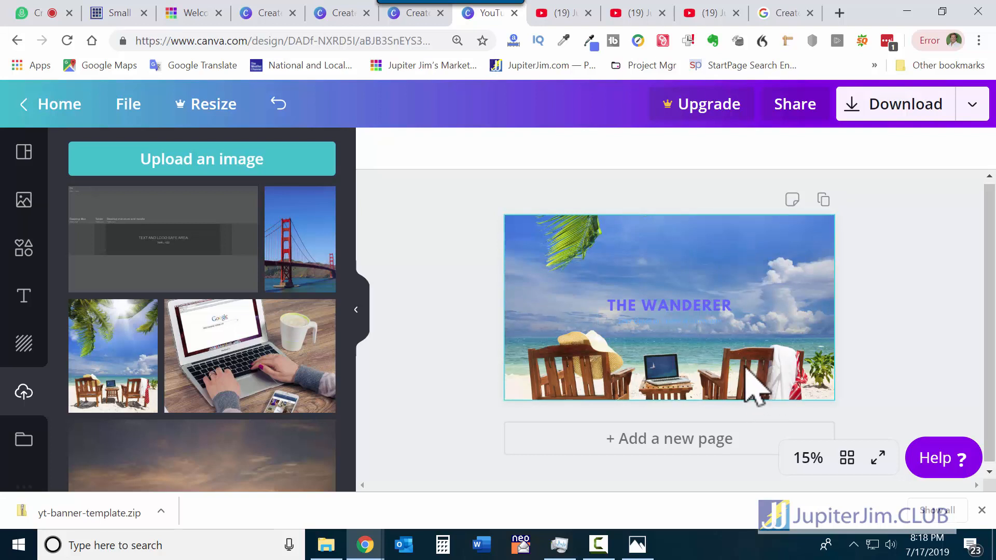
Step: Shift the beach photo slightly further upward within its frame and apply the crop
{"action": "double_click", "coordinate": [764, 269]}
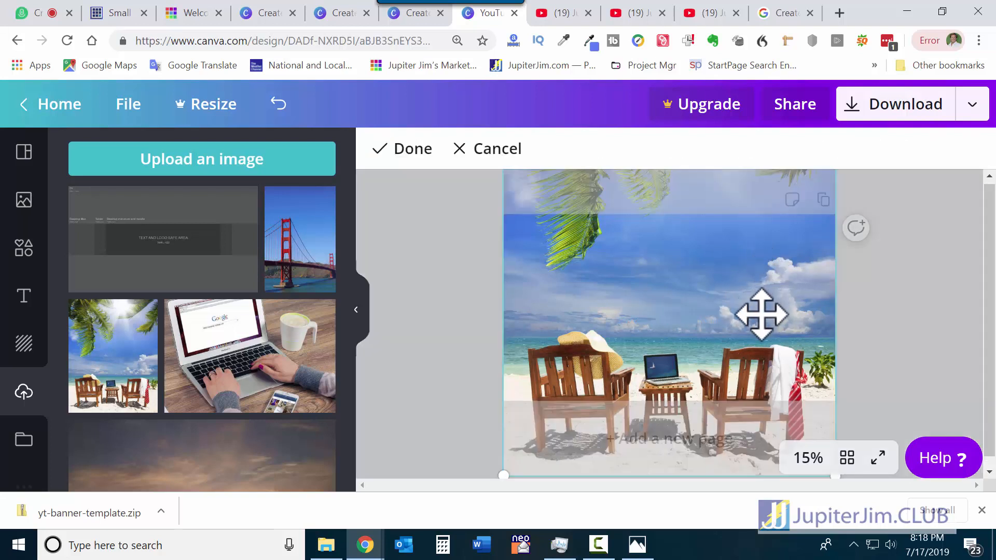
{"action": "left_click_drag", "start_coordinate": [761, 319], "coordinate": [761, 296]}
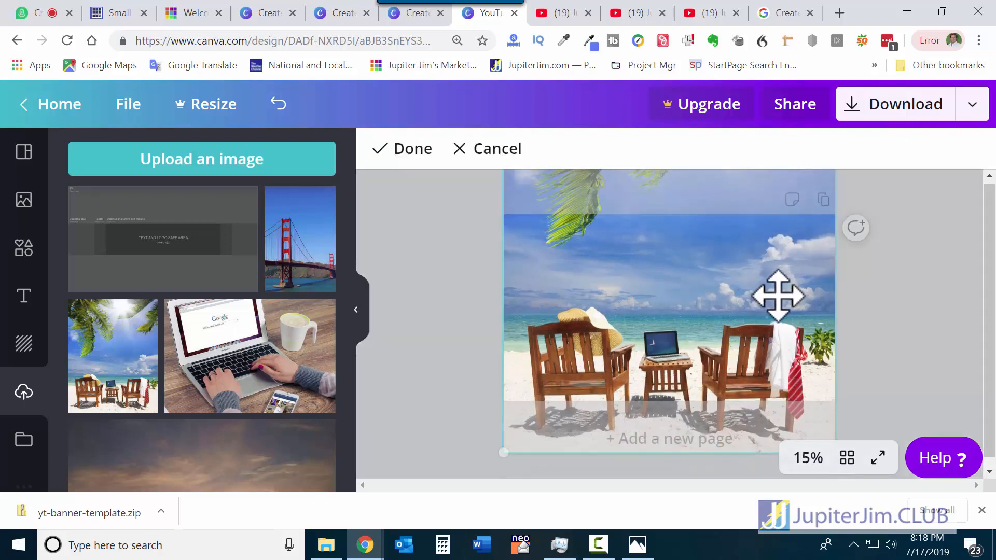
{"action": "left_click", "coordinate": [406, 150]}
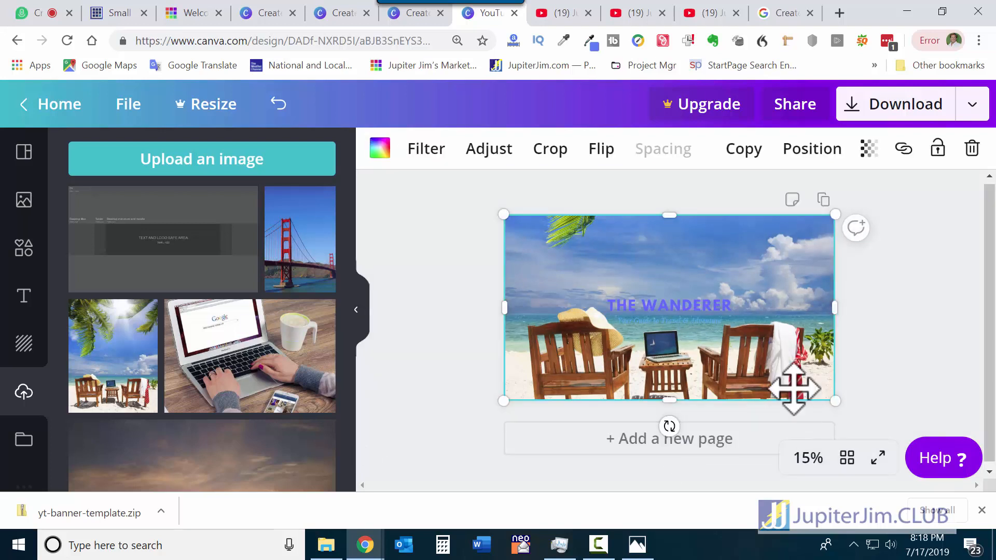
Step: Replace the title THE WANDERER with JUPITER JIM'S MARKETING CLUB
{"action": "left_click", "coordinate": [809, 459]}
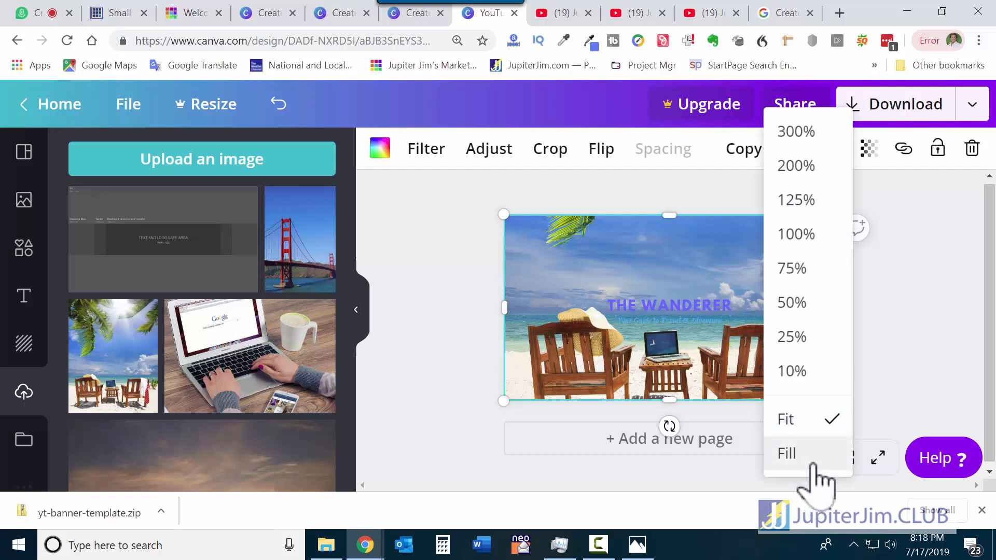
{"action": "left_click", "coordinate": [822, 342]}
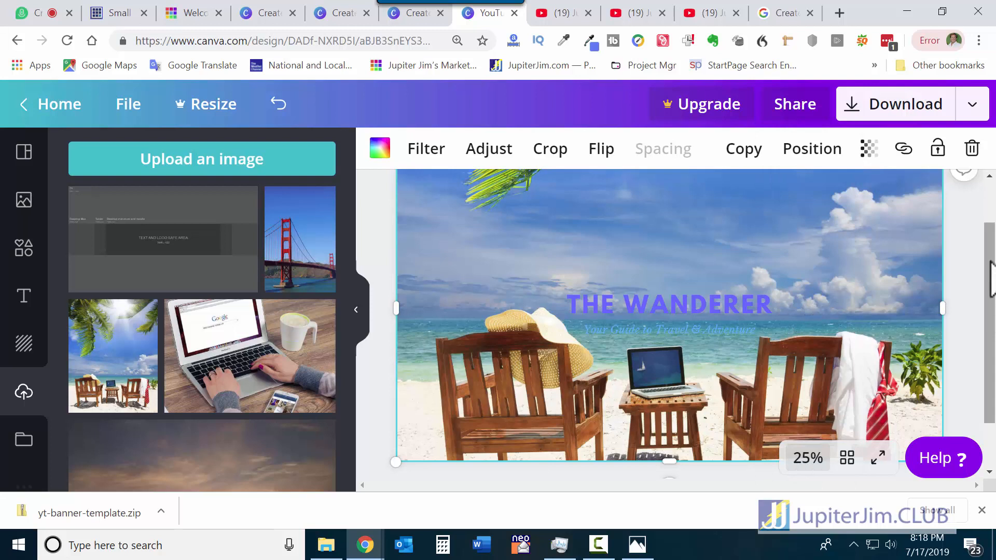
{"action": "left_click_drag", "start_coordinate": [990, 260], "coordinate": [989, 290]}
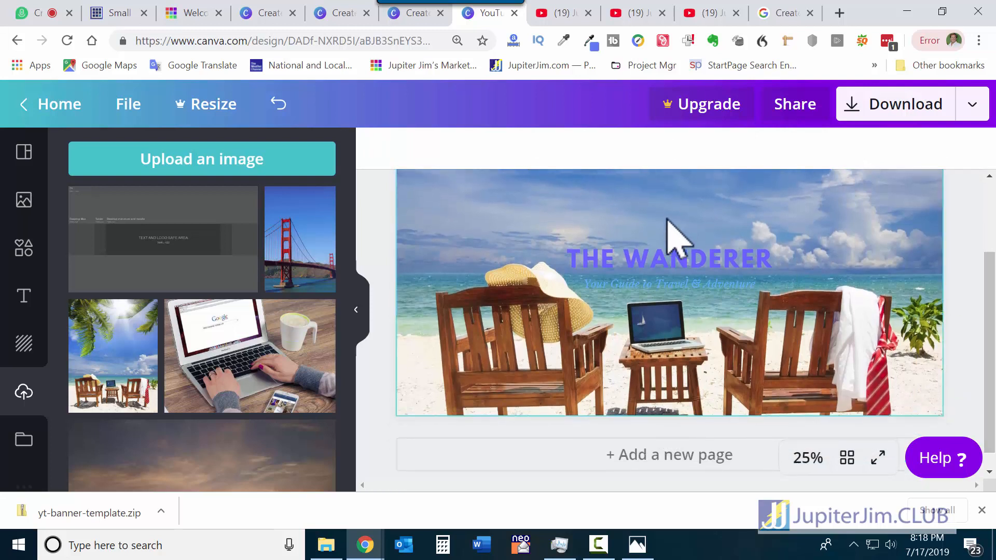
{"action": "left_click", "coordinate": [665, 262]}
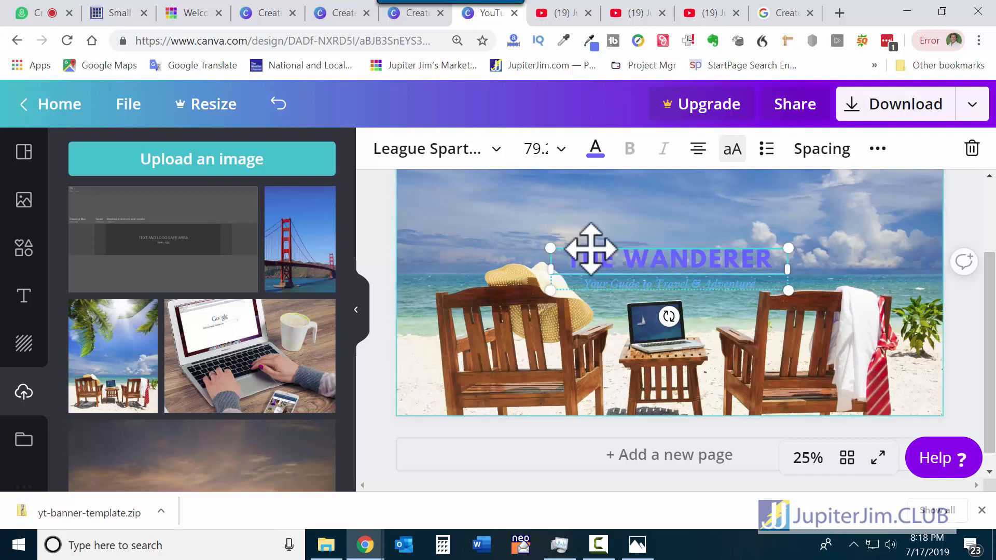
{"action": "double_click", "coordinate": [577, 256]}
{"action": "left_click", "coordinate": [575, 258]}
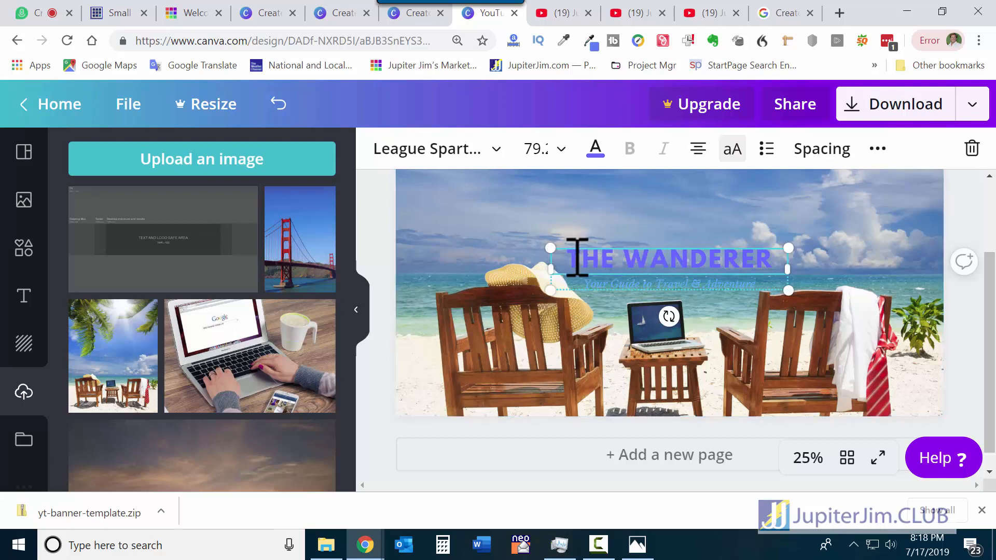
{"action": "double_click", "coordinate": [663, 262]}
{"action": "triple_click", "coordinate": [663, 261]}
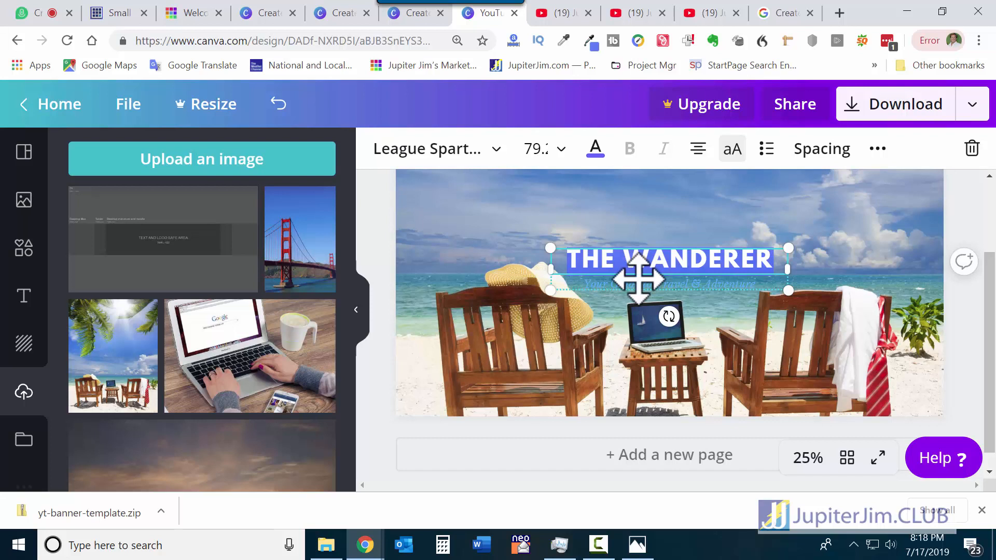
{"action": "type", "text": "JUPITER"}
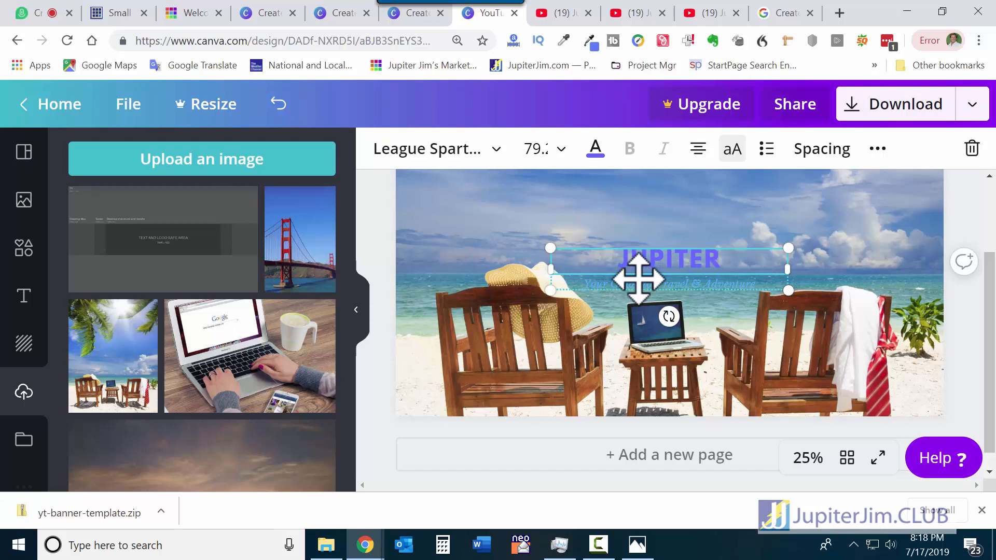
{"action": "type", "text": " JIM'S MA"}
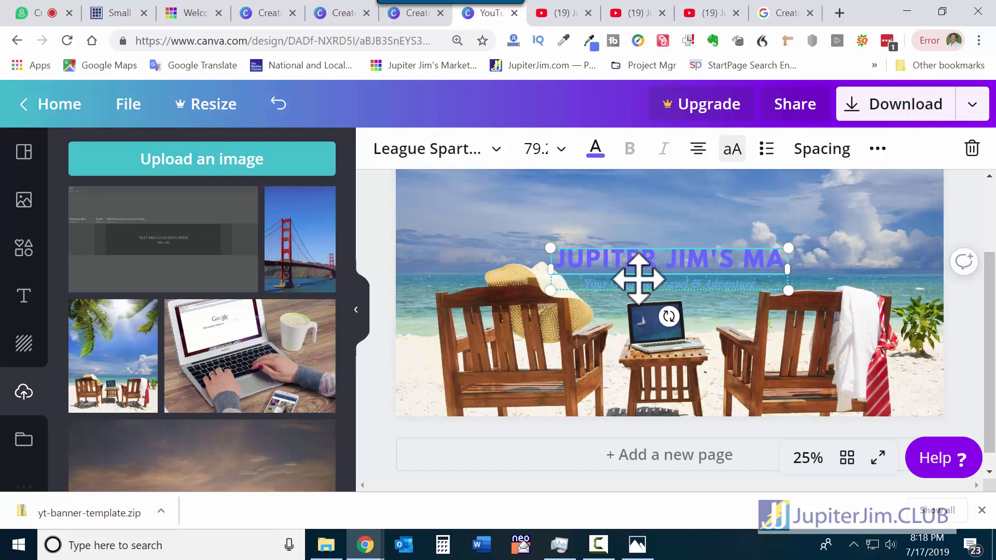
{"action": "type", "text": "RKETING CLUB"}
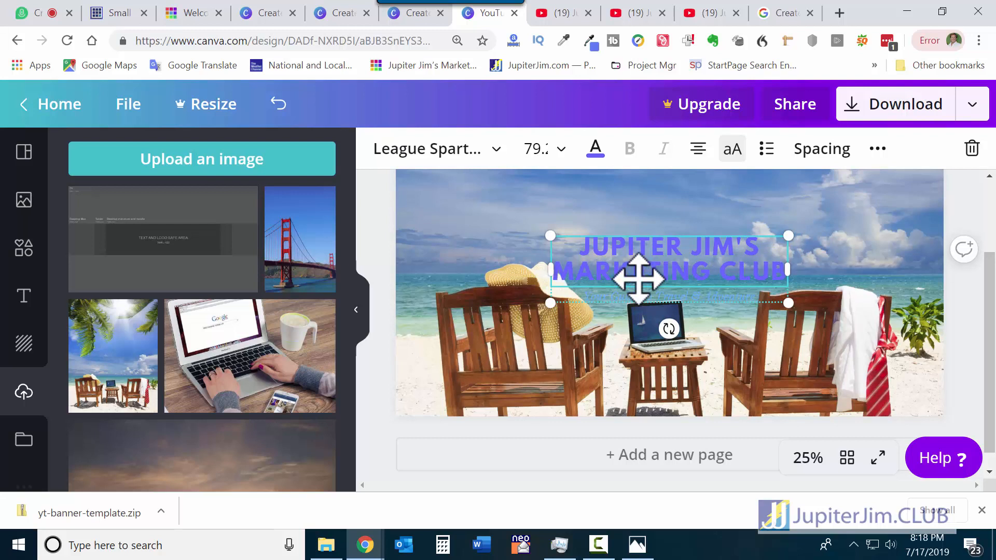
Step: Set the title's font size to 56 and widen its text box
{"action": "left_click", "coordinate": [562, 155]}
{"action": "left_click_drag", "start_coordinate": [630, 218], "coordinate": [621, 322]}
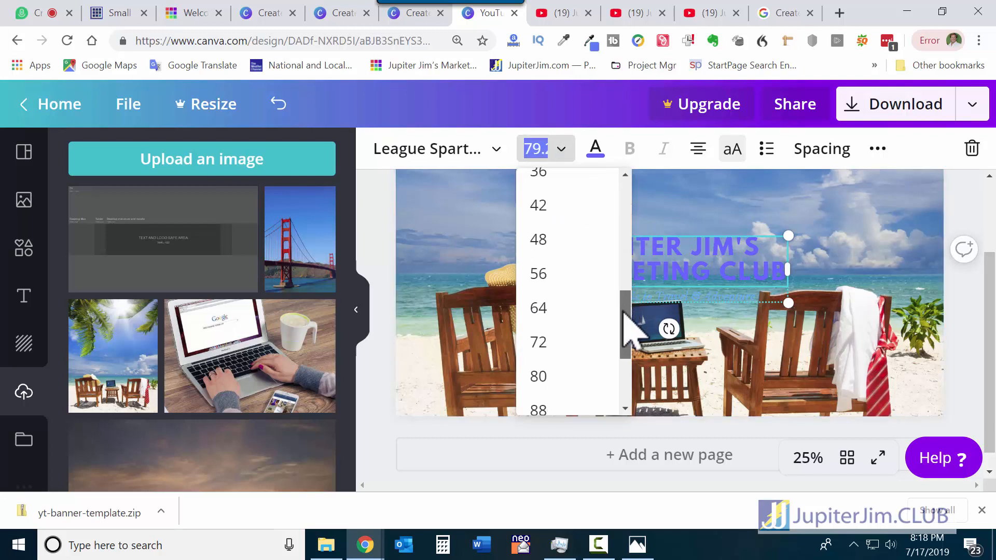
{"action": "left_click", "coordinate": [553, 304]}
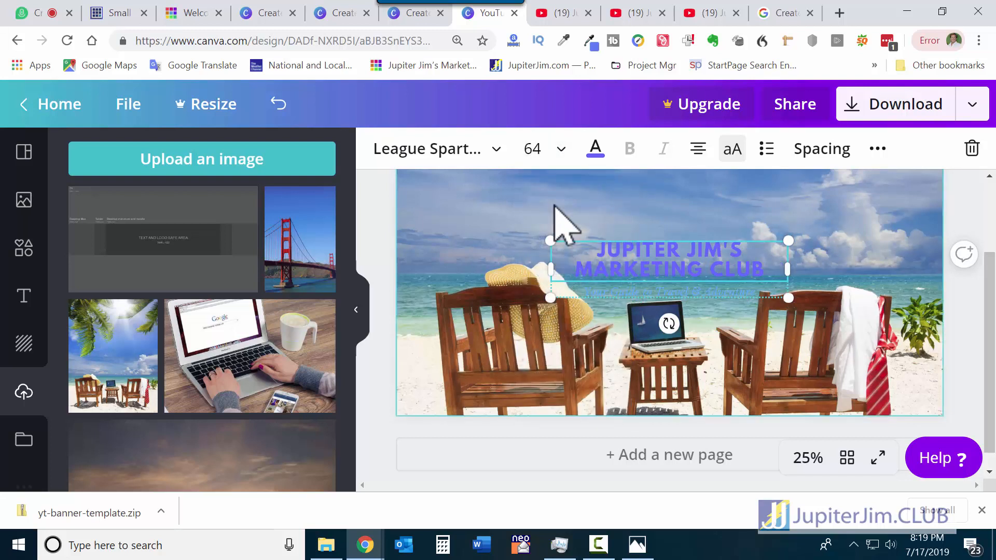
{"action": "left_click", "coordinate": [562, 151]}
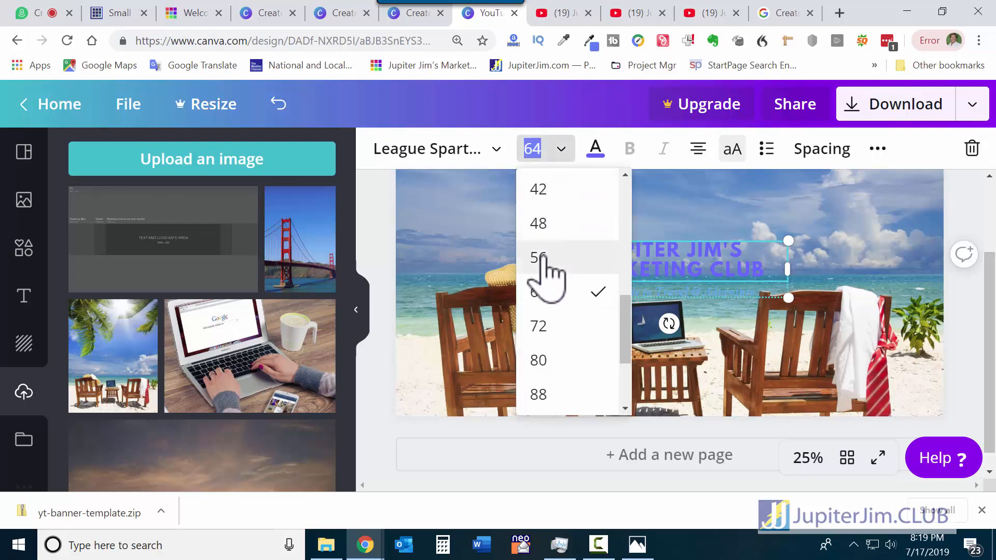
{"action": "left_click", "coordinate": [541, 257]}
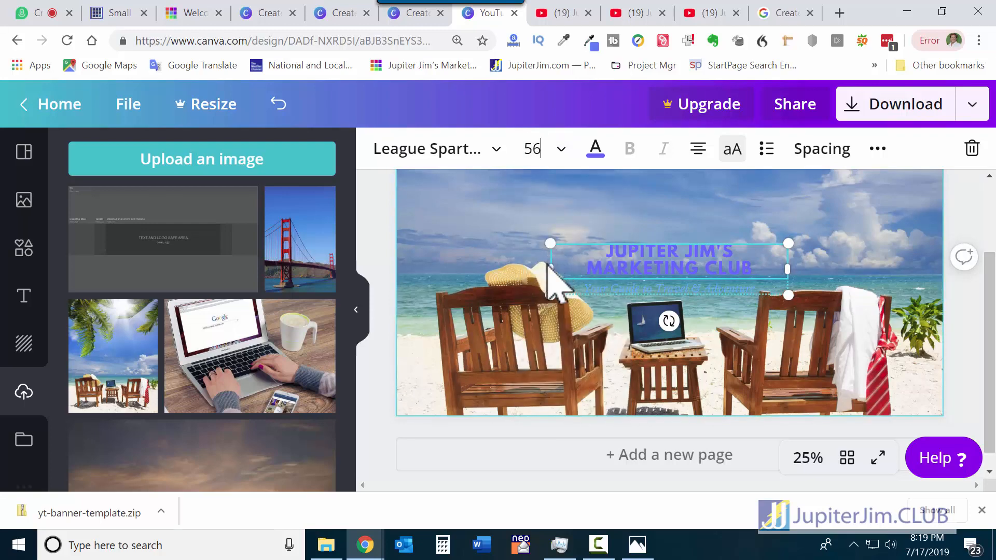
{"action": "left_click_drag", "start_coordinate": [551, 275], "coordinate": [534, 275]}
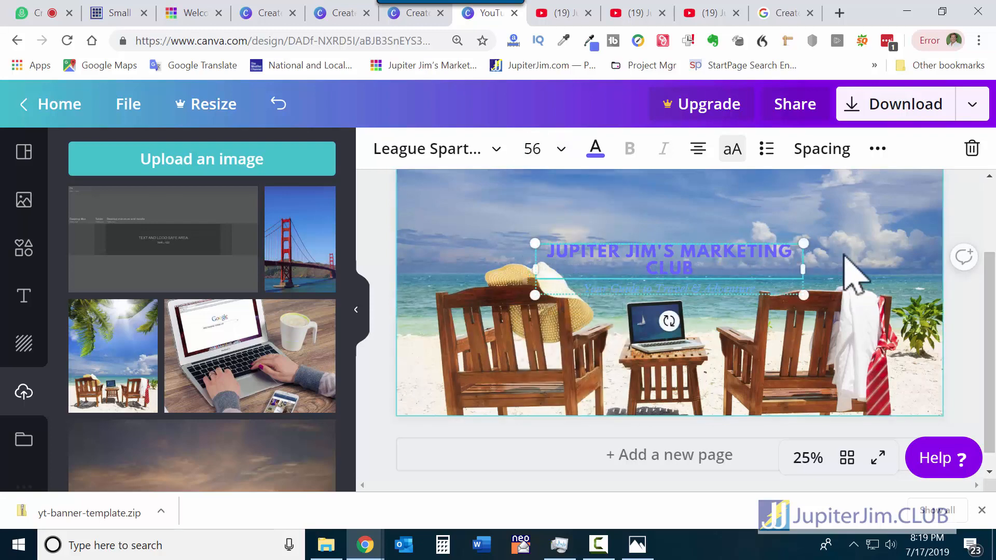
Step: Widen the title's text box so the title fits on one line, and move the text group slightly up
{"action": "left_click_drag", "start_coordinate": [806, 277], "coordinate": [836, 275]}
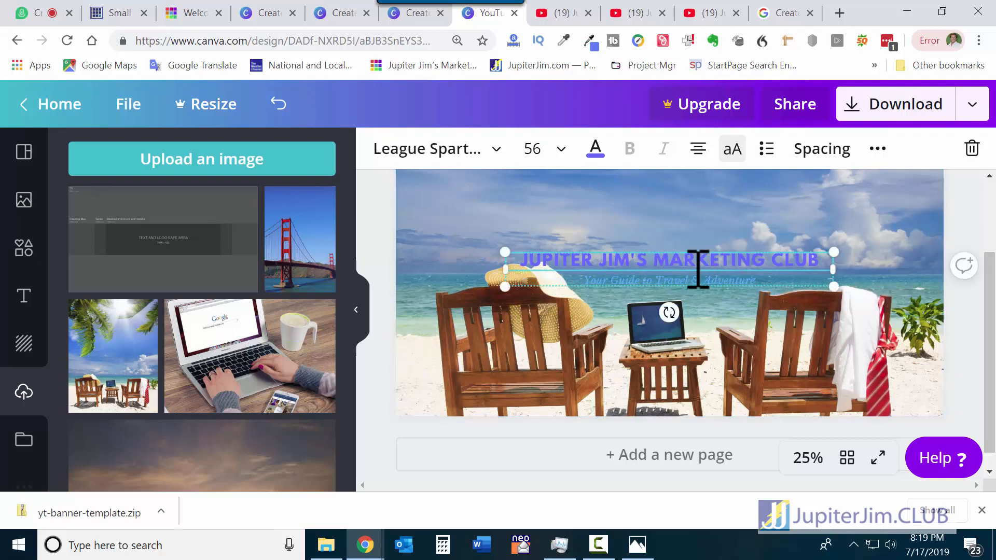
{"action": "left_click", "coordinate": [959, 203]}
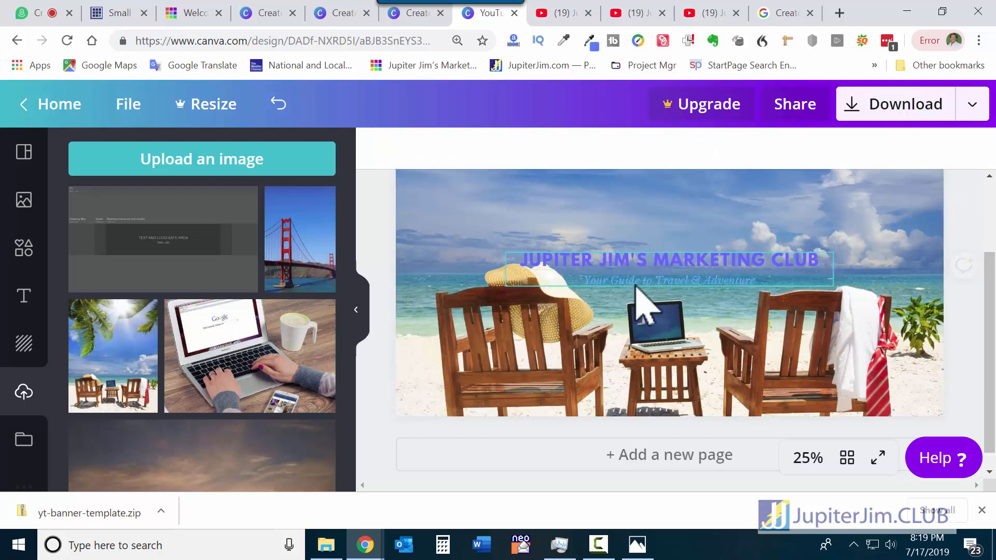
{"action": "left_click_drag", "start_coordinate": [653, 265], "coordinate": [658, 263]}
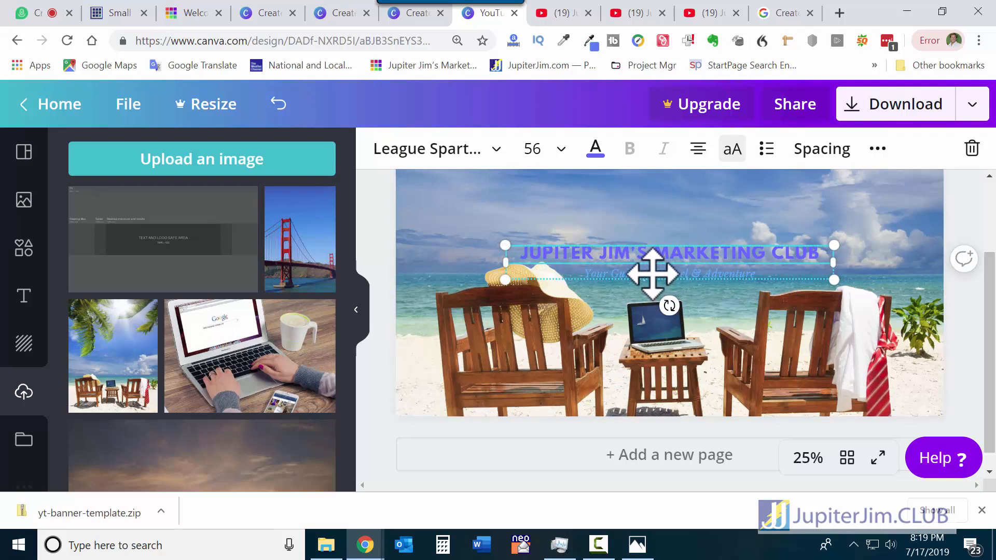
Step: Replace the subtitle below the title with "Teaching Online Marketing and WordPress"
{"action": "left_click", "coordinate": [653, 274]}
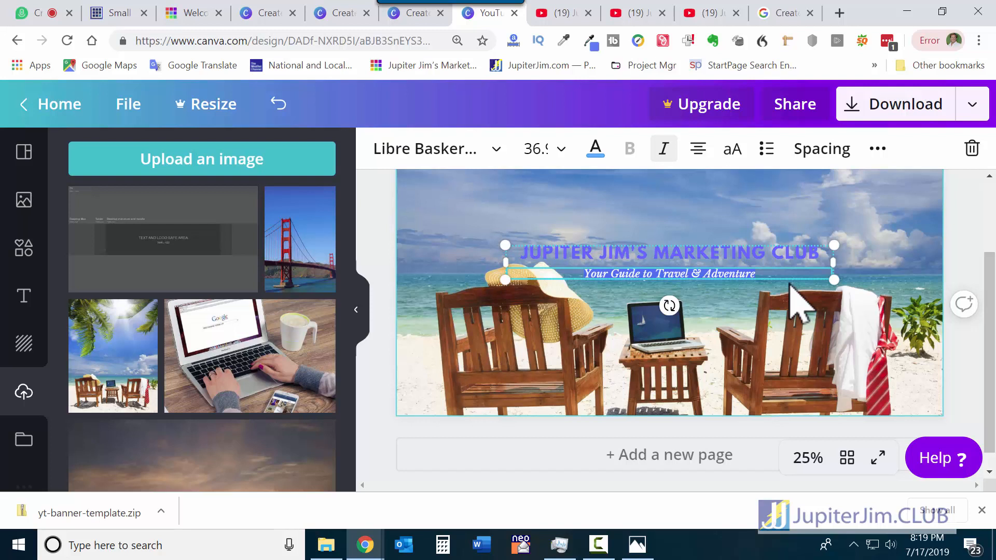
{"action": "type", "text": "Teaching Online Mr"}
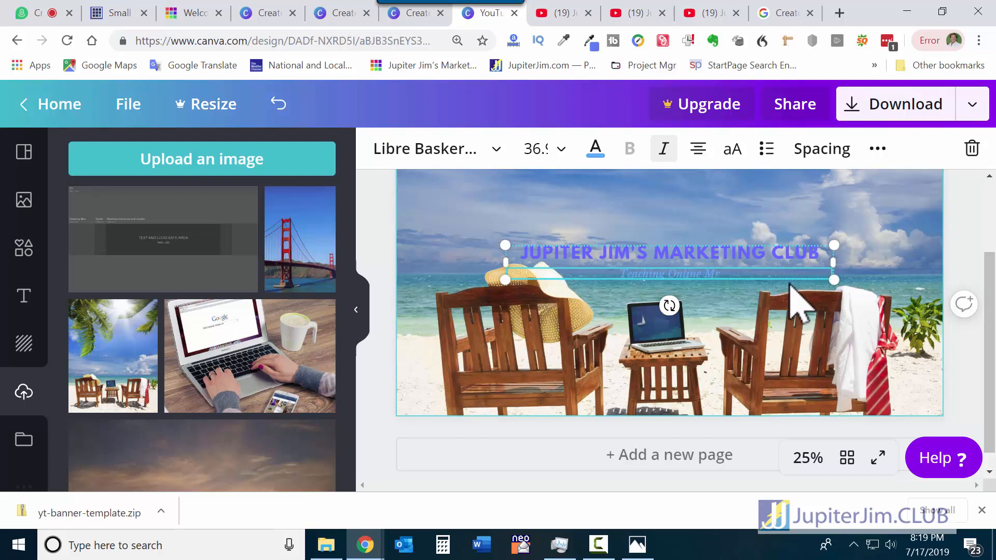
{"action": "type", "text": "keting and WordPress"}
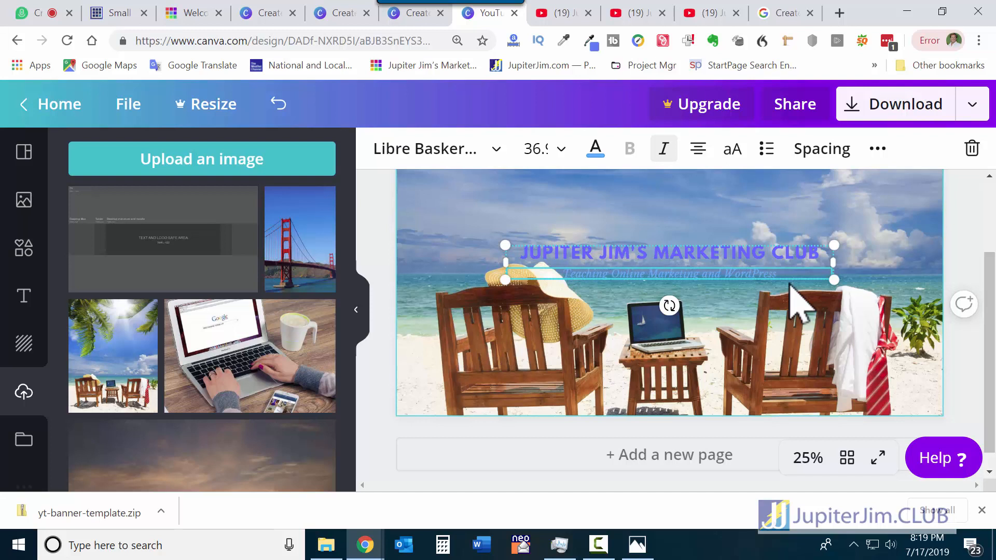
{"action": "left_click", "coordinate": [594, 154]}
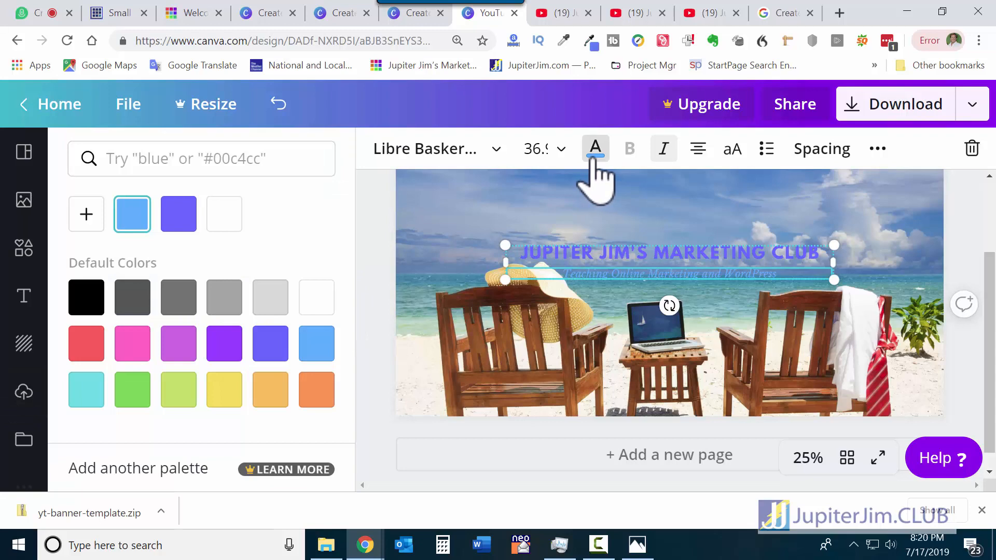
{"action": "left_click", "coordinate": [671, 203]}
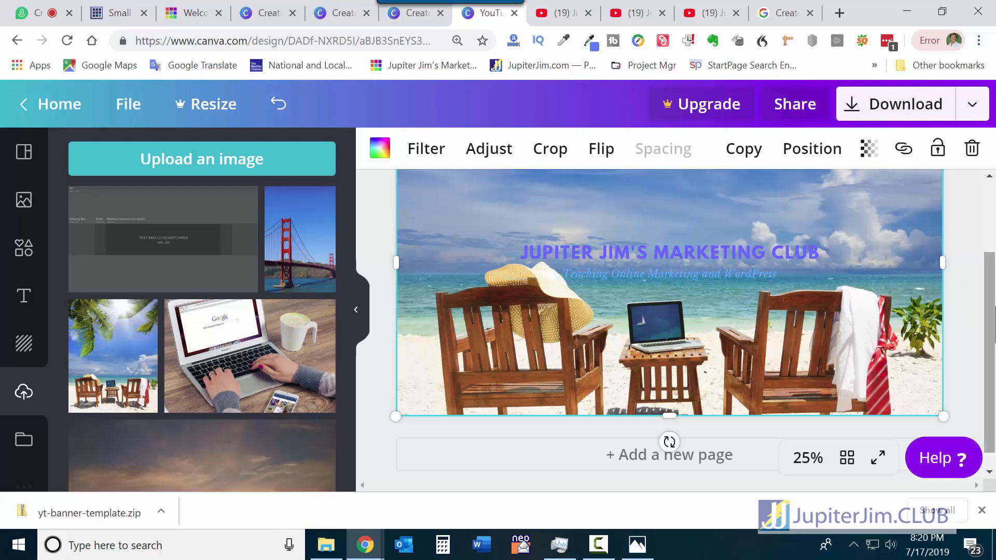
Step: Duplicate the finished channel art page as a second page
{"action": "scroll", "coordinate": [988, 312], "scroll_direction": "up", "scroll_amount": 1}
{"action": "left_click_drag", "start_coordinate": [995, 275], "coordinate": [995, 240]}
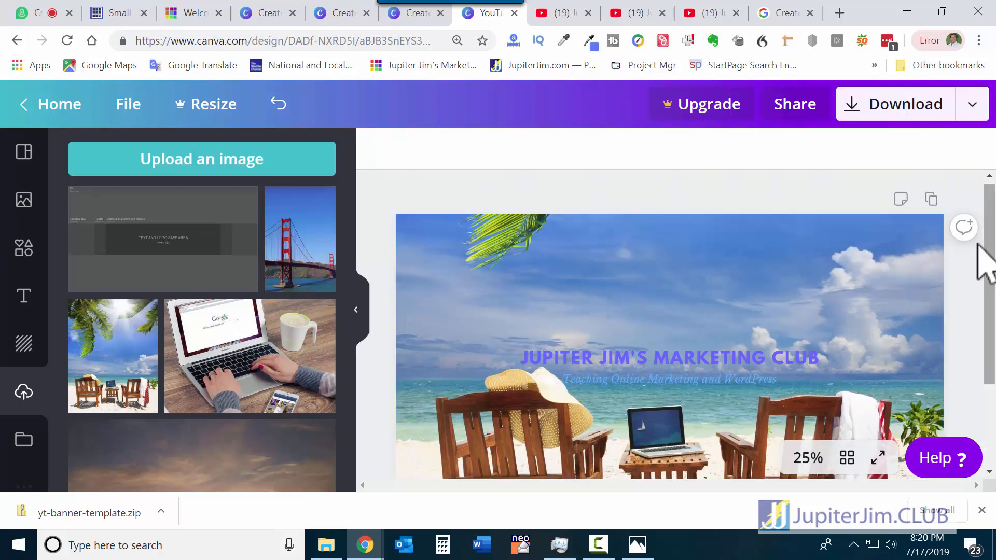
{"action": "left_click", "coordinate": [931, 200]}
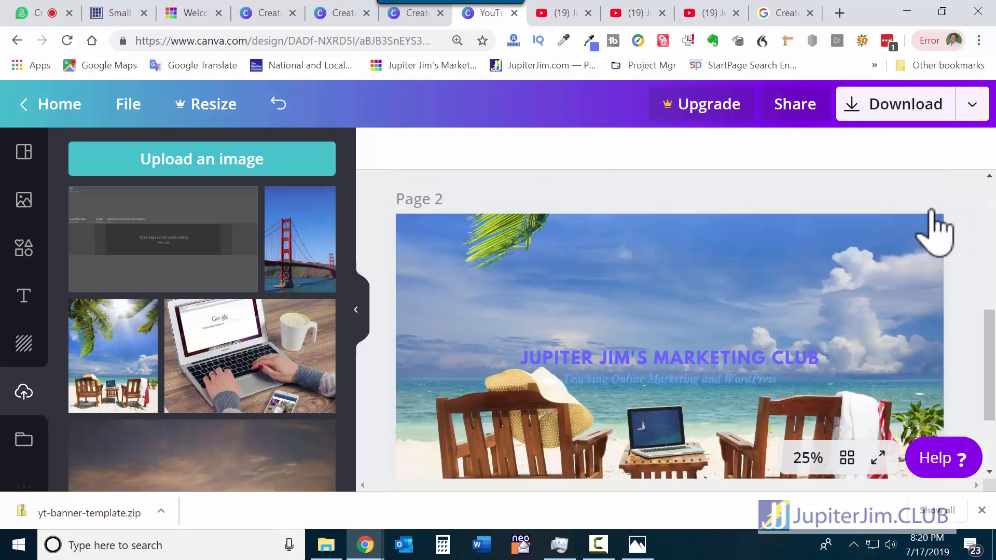
Step: Upload the safe-area template image from the yt-banner-template folder and place it in page 2's background grid
{"action": "left_click_drag", "start_coordinate": [989, 345], "coordinate": [995, 366]}
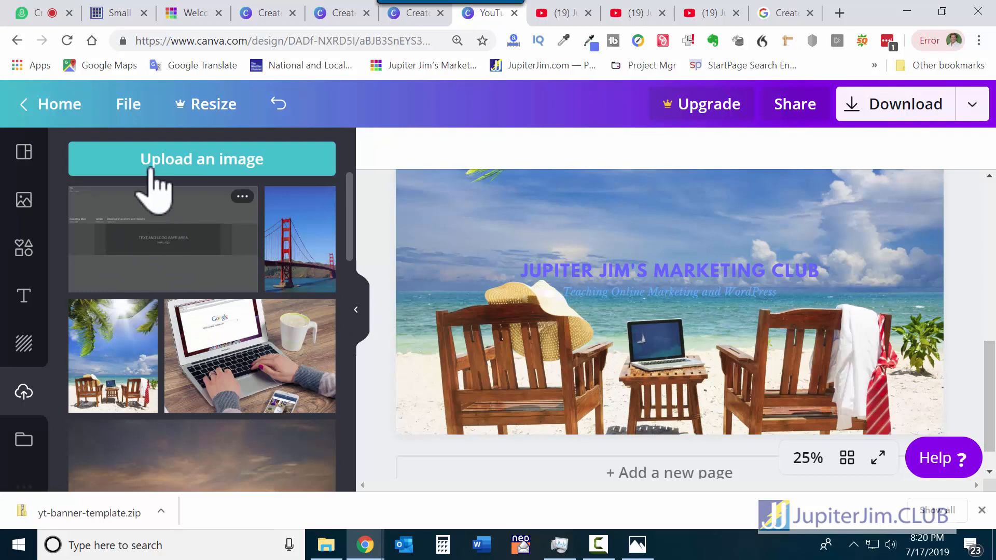
{"action": "left_click", "coordinate": [181, 162]}
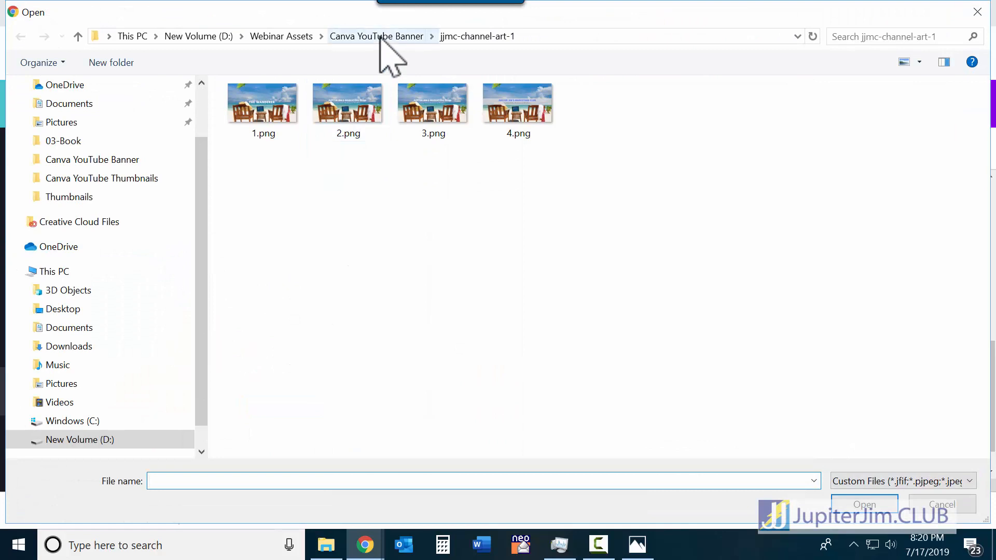
{"action": "left_click", "coordinate": [380, 38]}
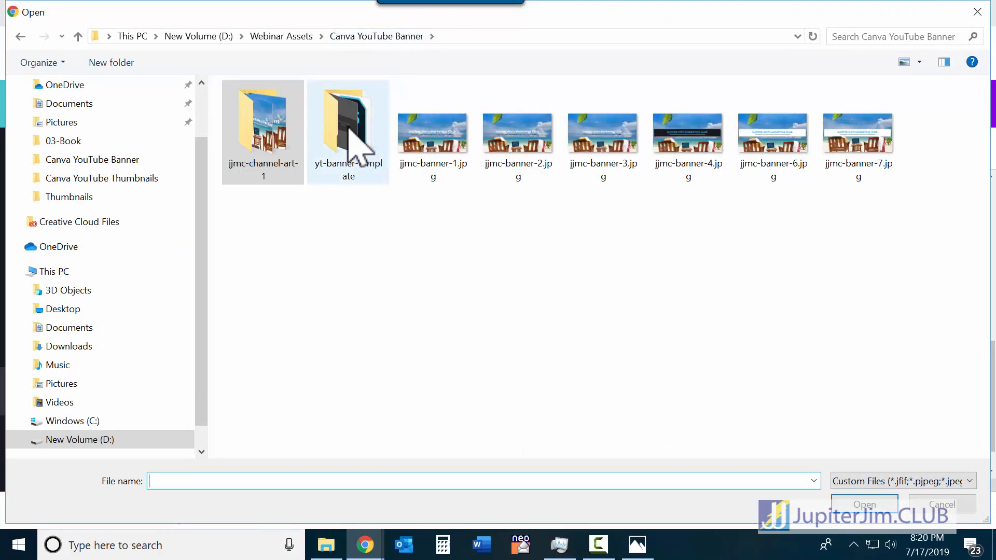
{"action": "double_click", "coordinate": [340, 141]}
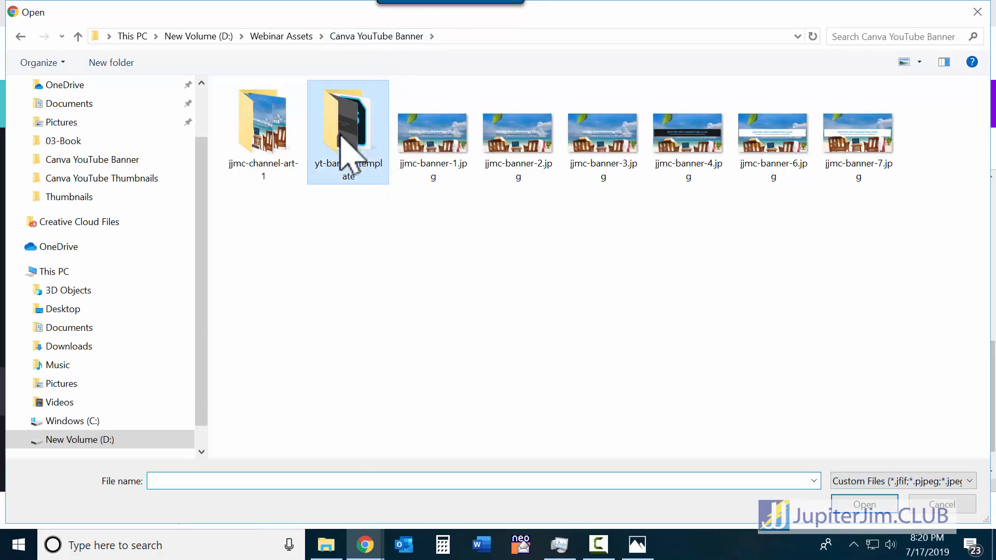
{"action": "double_click", "coordinate": [341, 136]}
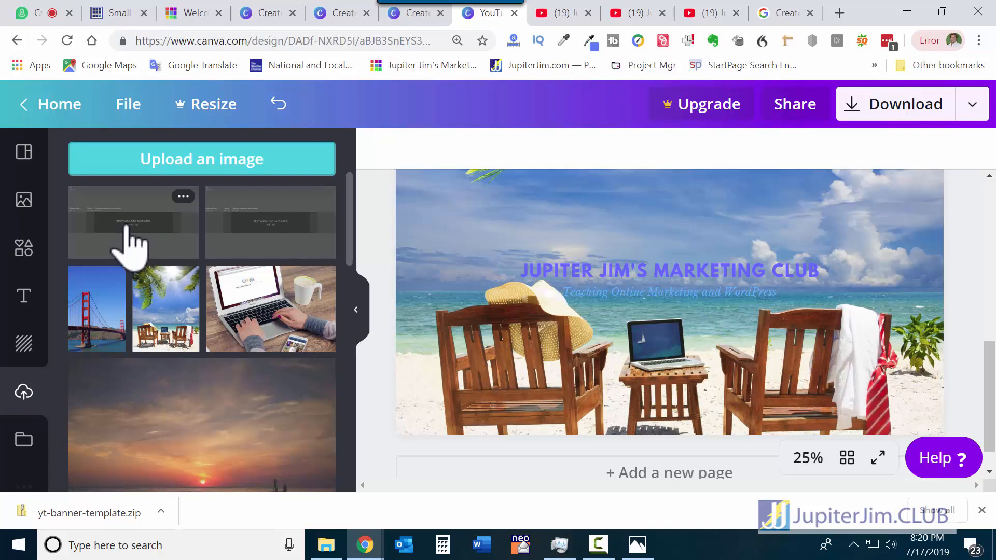
{"action": "left_click_drag", "start_coordinate": [129, 243], "coordinate": [668, 256]}
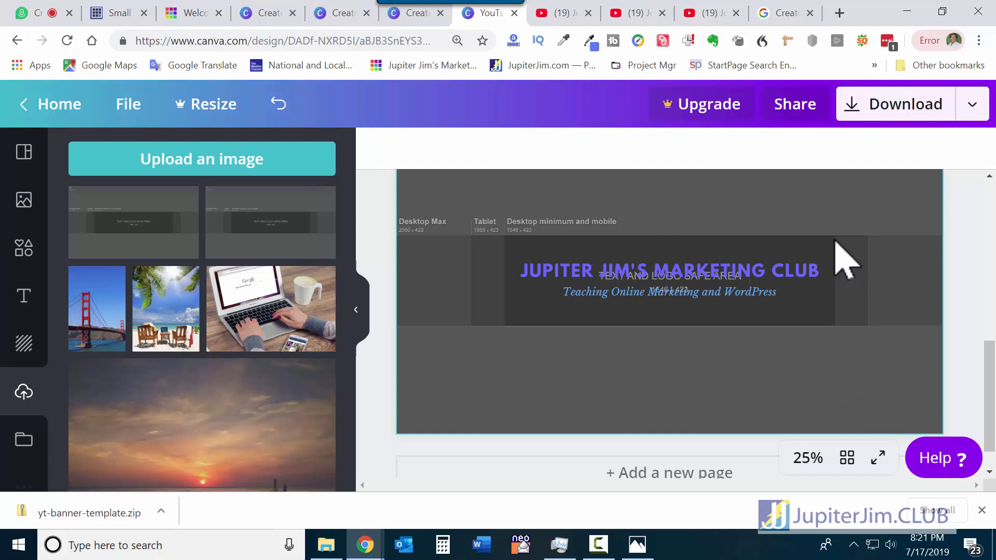
Step: Set the transparency of the template image on page 2 to 80
{"action": "left_click", "coordinate": [877, 211]}
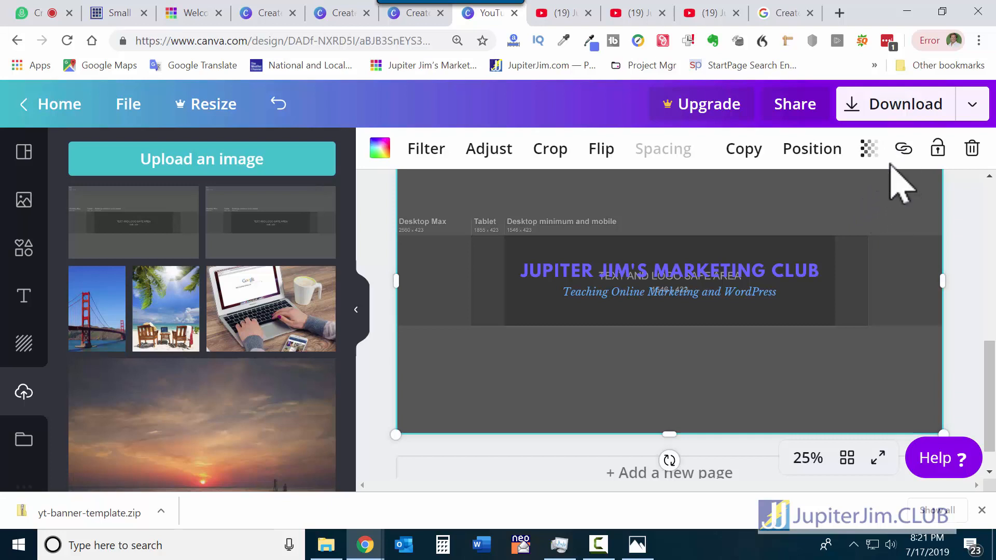
{"action": "left_click", "coordinate": [871, 153]}
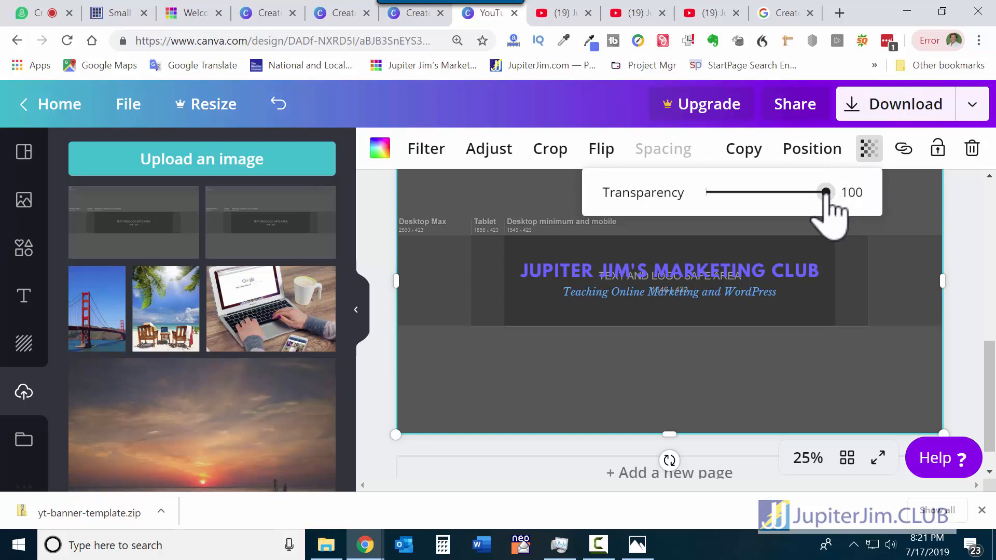
{"action": "mouse_move", "coordinate": [828, 201]}
{"action": "left_mouse_down"}
{"action": "mouse_move", "coordinate": [798, 203]}
{"action": "mouse_move", "coordinate": [808, 221]}
{"action": "left_mouse_up"}
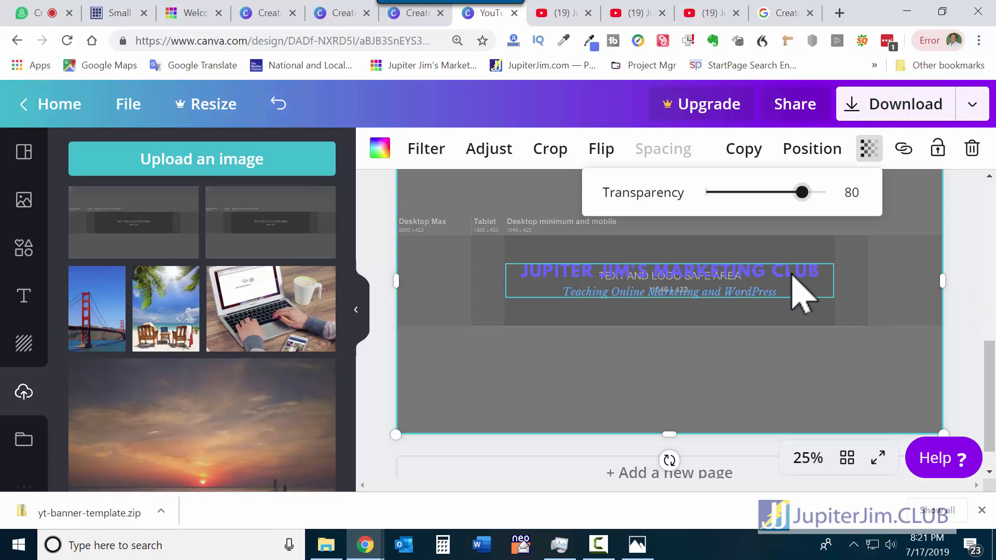
{"action": "left_click", "coordinate": [969, 297]}
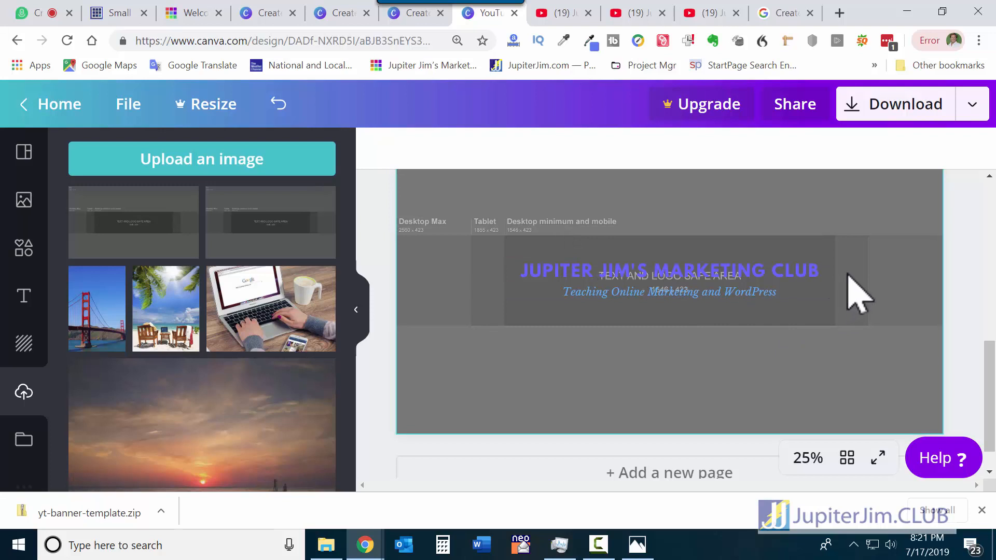
Step: Try several transparency levels on page 2's template image and set it to 50
{"action": "left_click", "coordinate": [869, 198]}
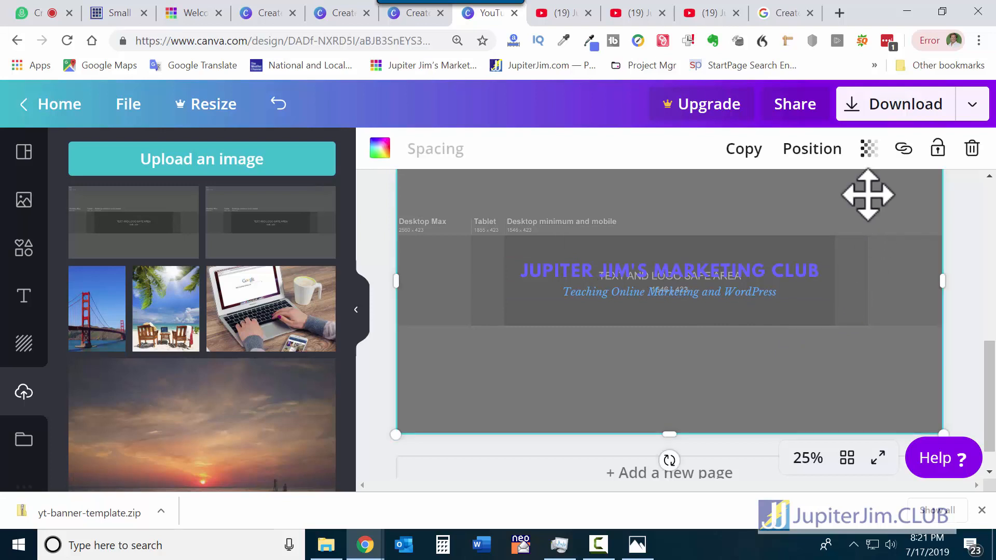
{"action": "left_click", "coordinate": [869, 151]}
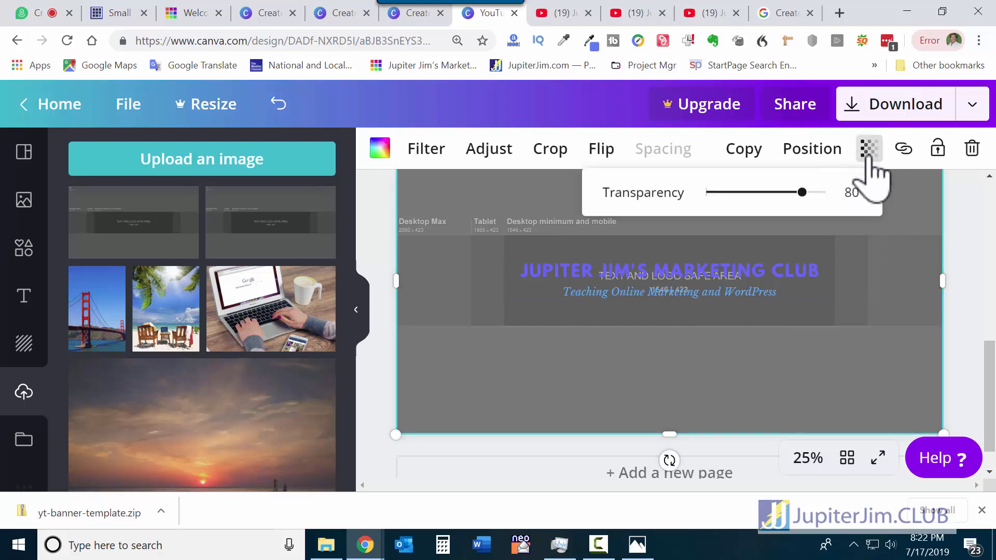
{"action": "left_click_drag", "start_coordinate": [803, 193], "coordinate": [759, 193]}
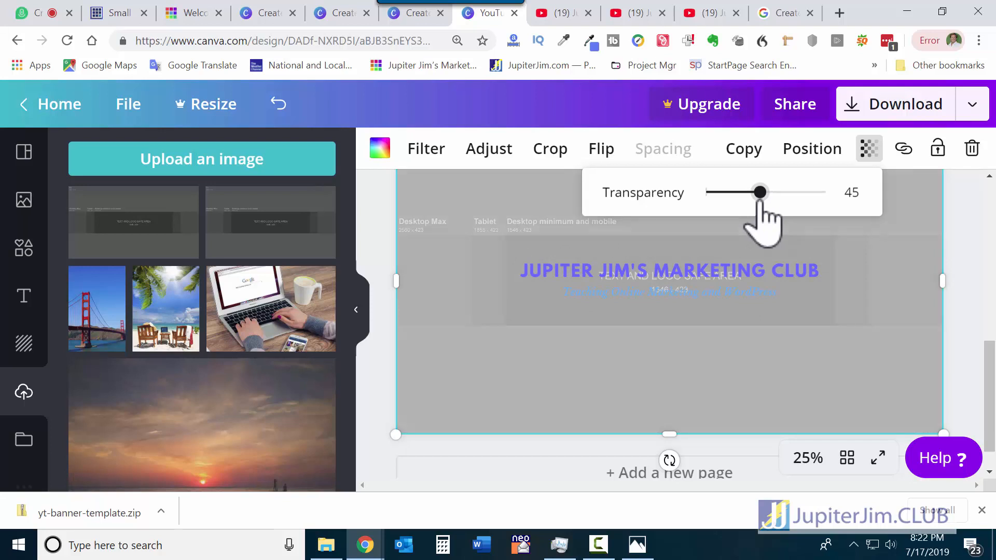
{"action": "left_click_drag", "start_coordinate": [760, 193], "coordinate": [784, 193]}
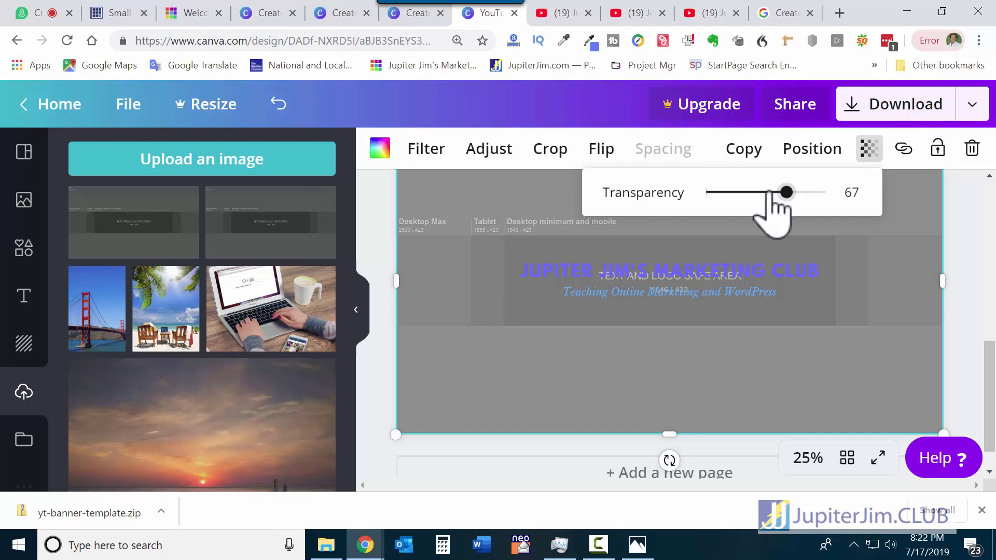
{"action": "left_click_drag", "start_coordinate": [784, 193], "coordinate": [684, 193]}
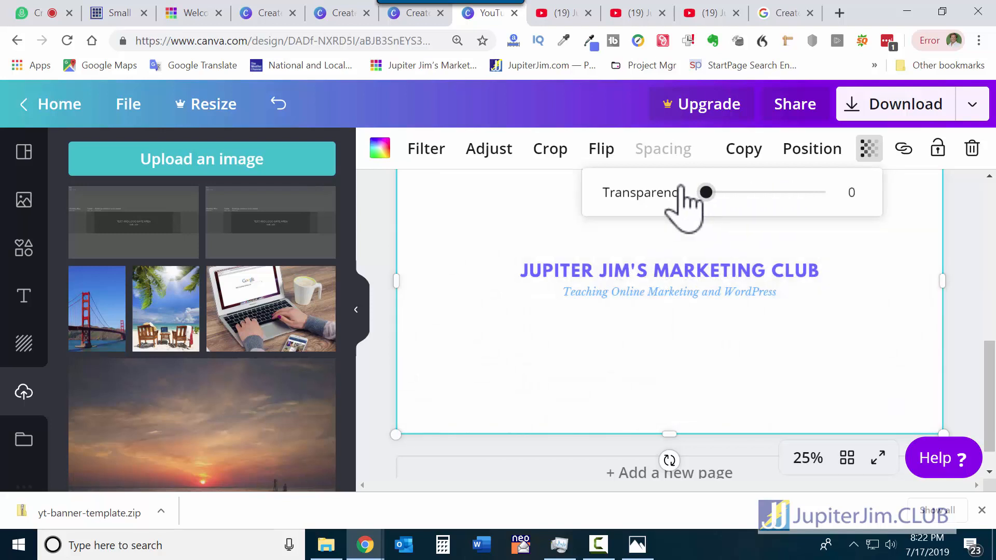
{"action": "left_click_drag", "start_coordinate": [707, 193], "coordinate": [767, 193]}
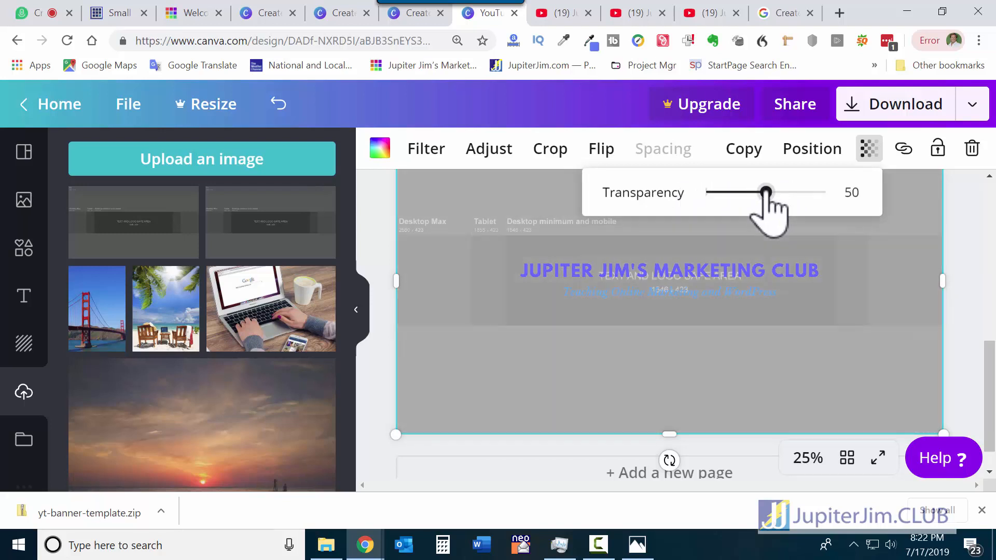
{"action": "left_click", "coordinate": [968, 238]}
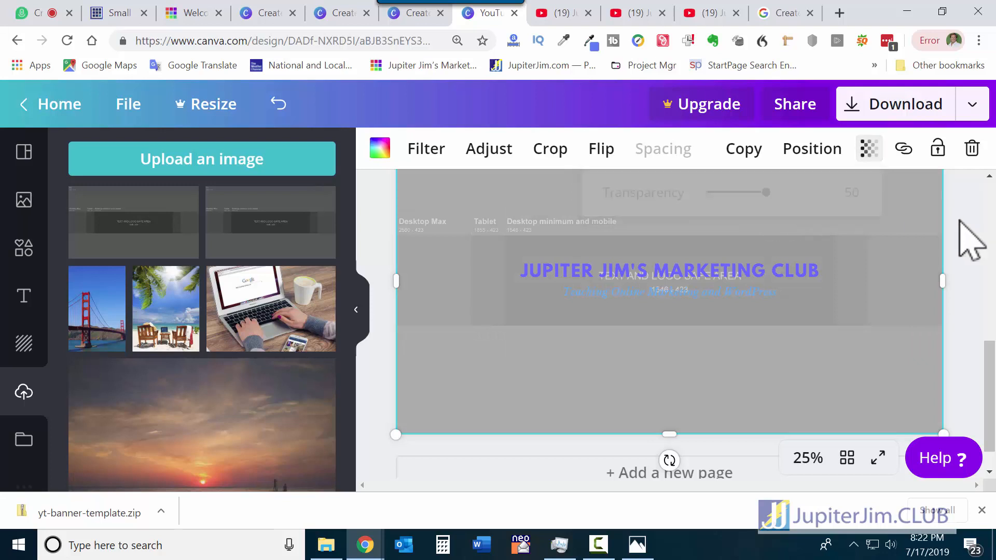
Step: Delete the template image from page 2's background while keeping the grid
{"action": "left_click", "coordinate": [891, 204]}
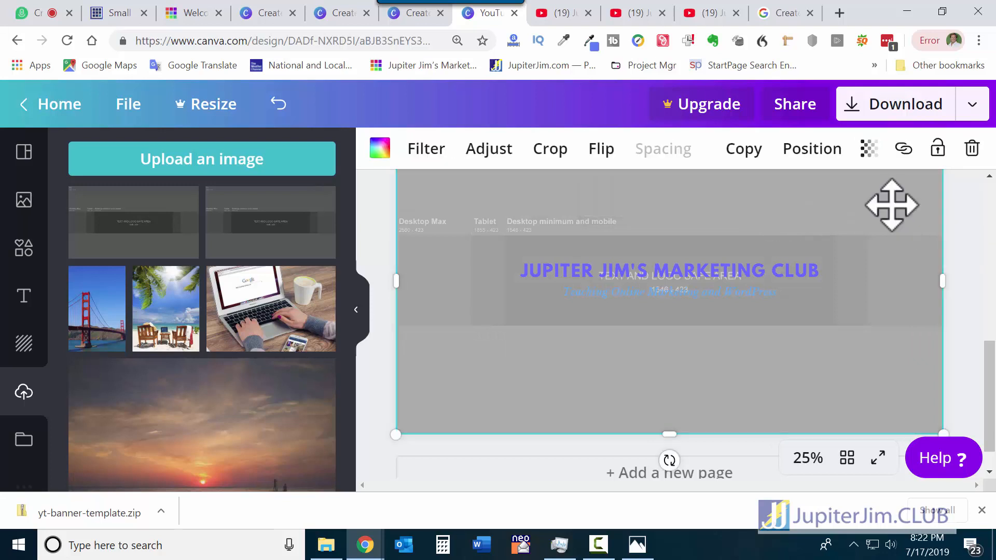
{"action": "left_click", "coordinate": [971, 149]}
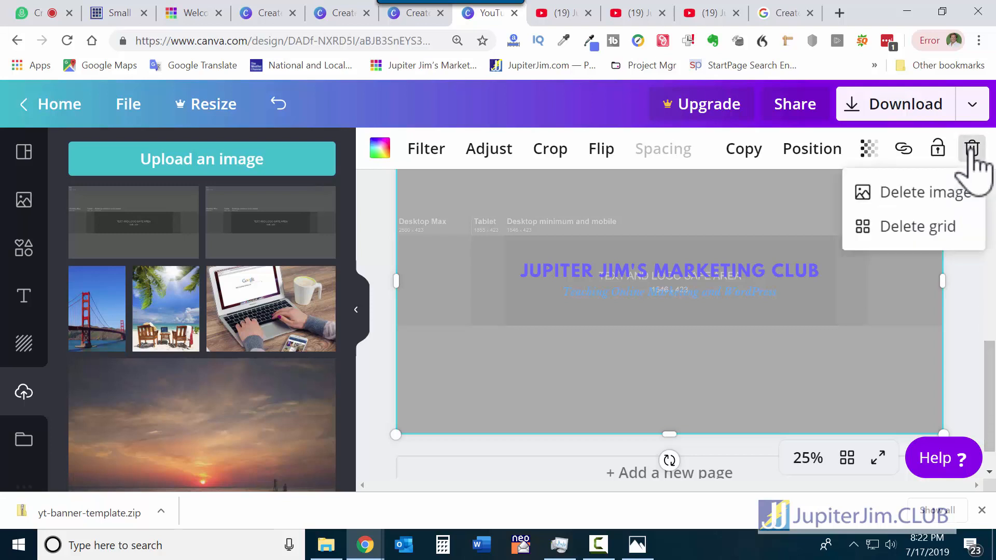
{"action": "left_click", "coordinate": [957, 194]}
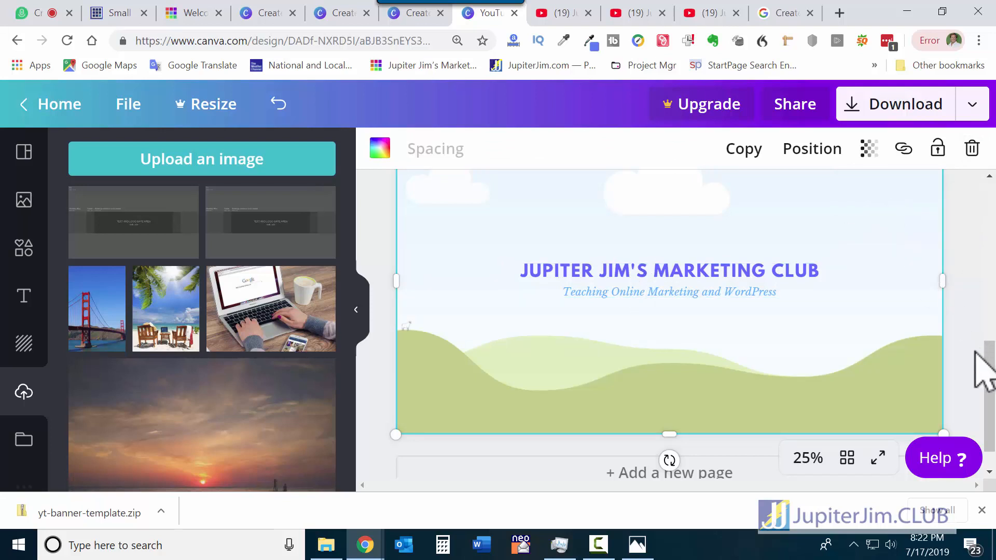
Step: Fill page 2's empty background grid with the uploaded beach photo, undoing its first placement as a separate image
{"action": "scroll", "coordinate": [986, 358], "scroll_direction": "up", "scroll_amount": 1}
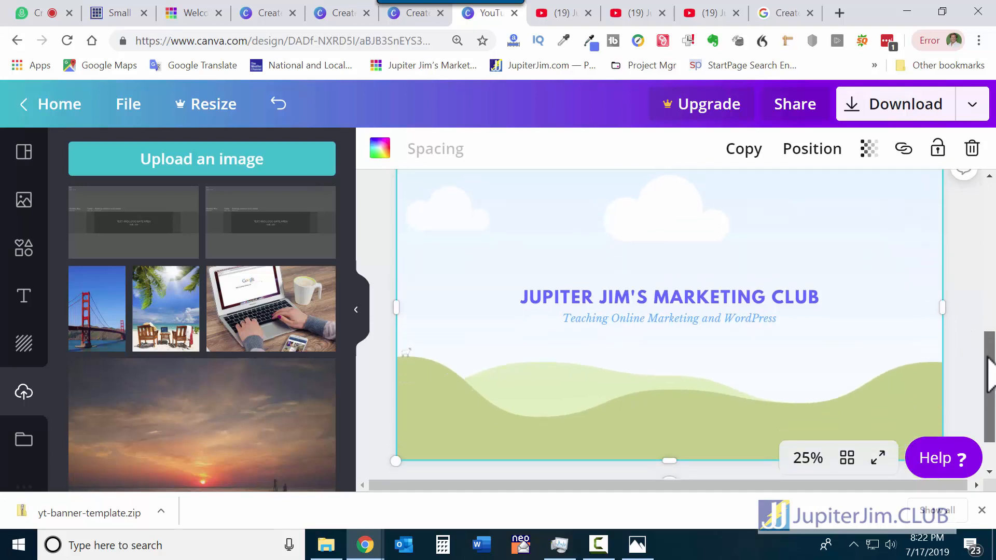
{"action": "left_click", "coordinate": [988, 358]}
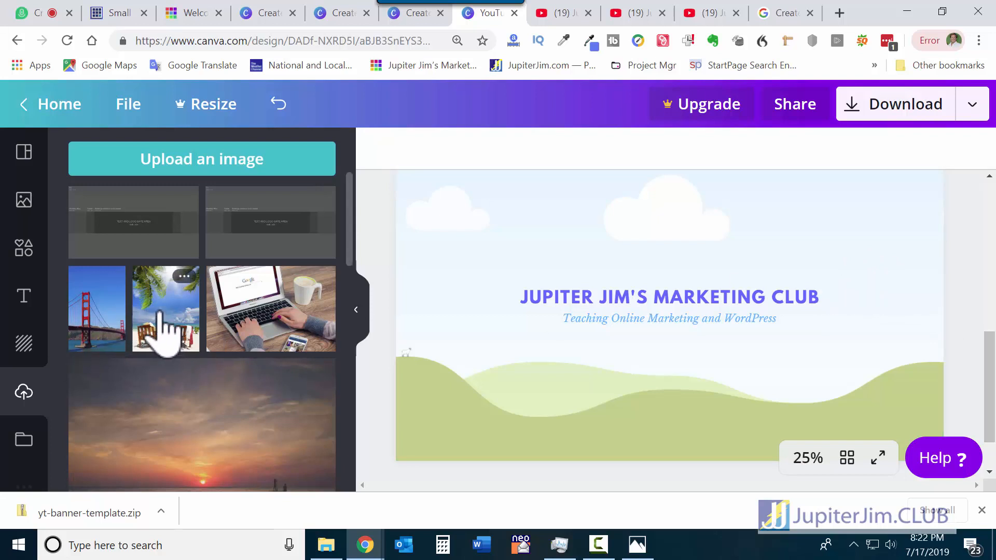
{"action": "left_click_drag", "start_coordinate": [166, 324], "coordinate": [518, 322]}
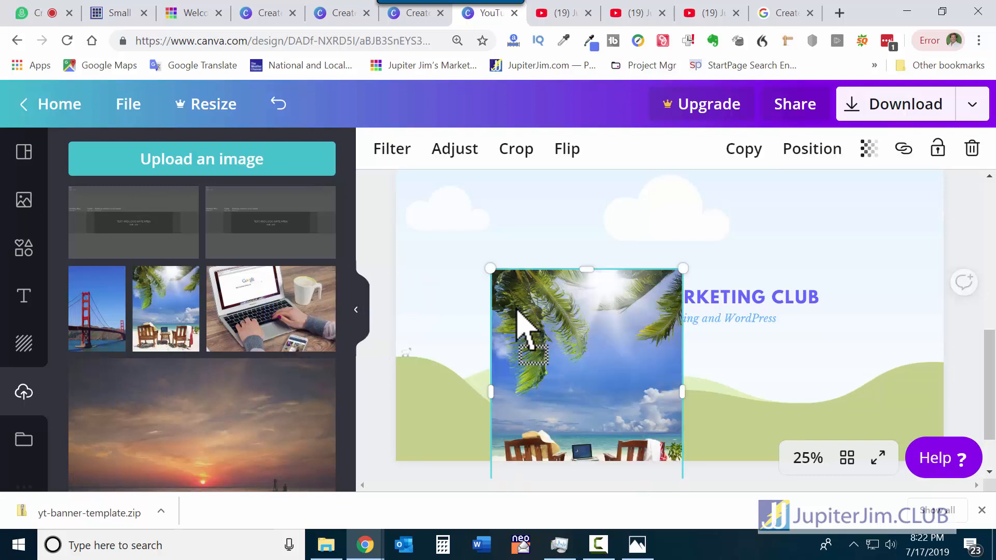
{"action": "left_click", "coordinate": [279, 104]}
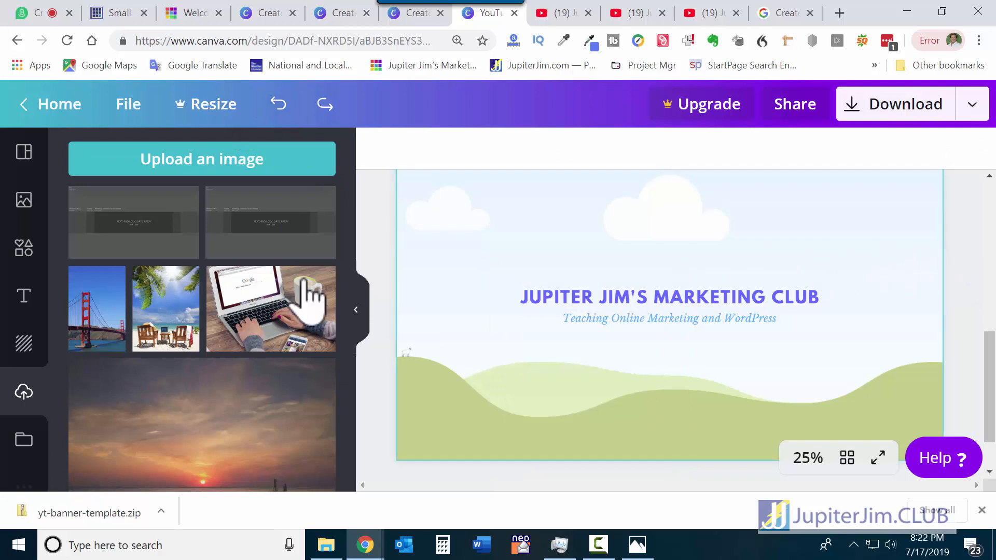
{"action": "left_click_drag", "start_coordinate": [158, 306], "coordinate": [470, 280]}
{"action": "mouse_move", "coordinate": [988, 343]}
{"action": "left_mouse_down"}
{"action": "mouse_move", "coordinate": [989, 366]}
{"action": "mouse_move", "coordinate": [989, 345]}
{"action": "left_mouse_up"}
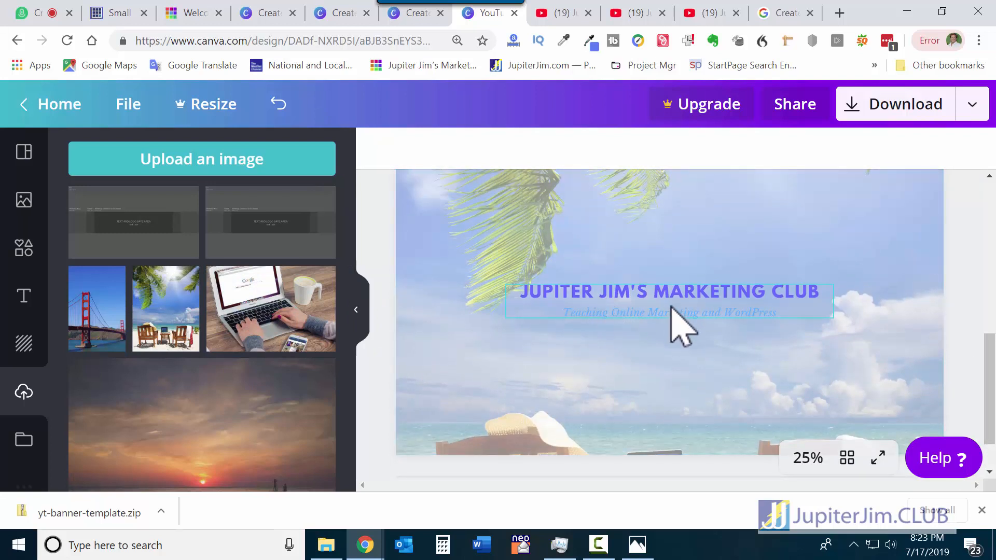
Step: Reposition the beach photo upward within page 2's background so the chairs and laptop sit fully inside the frame
{"action": "left_click", "coordinate": [674, 387]}
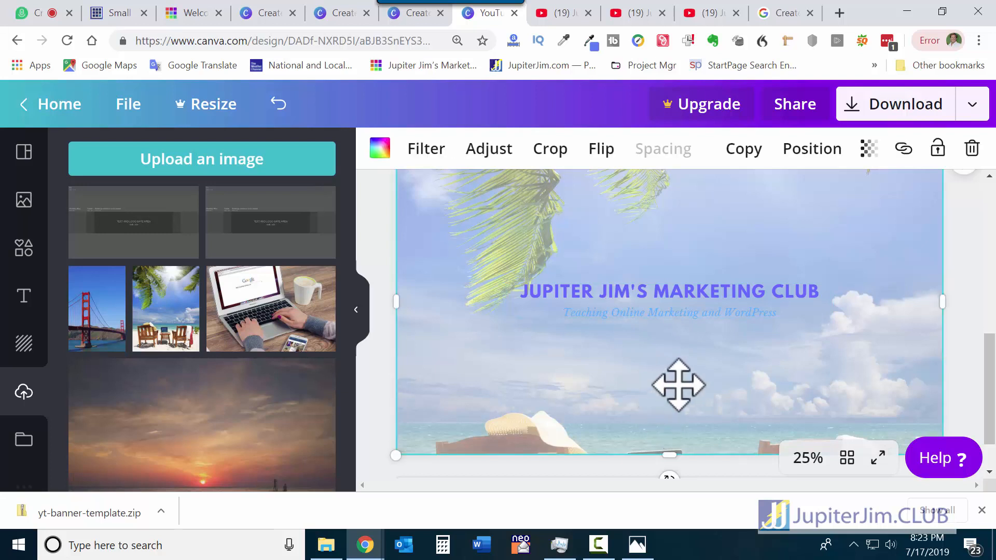
{"action": "double_click", "coordinate": [677, 385]}
{"action": "left_click_drag", "start_coordinate": [679, 385], "coordinate": [681, 310]}
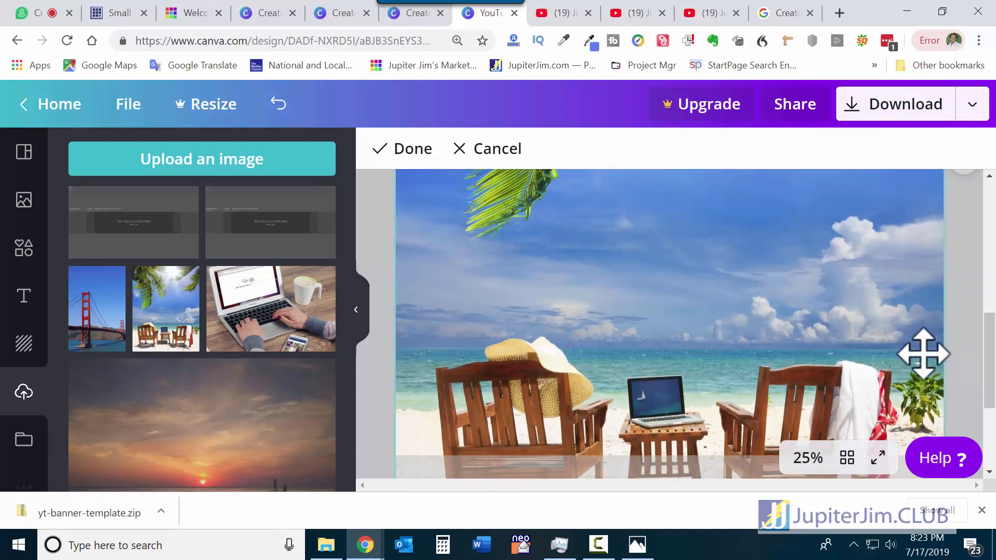
{"action": "left_click", "coordinate": [407, 150]}
{"action": "left_click_drag", "start_coordinate": [991, 410], "coordinate": [992, 370]}
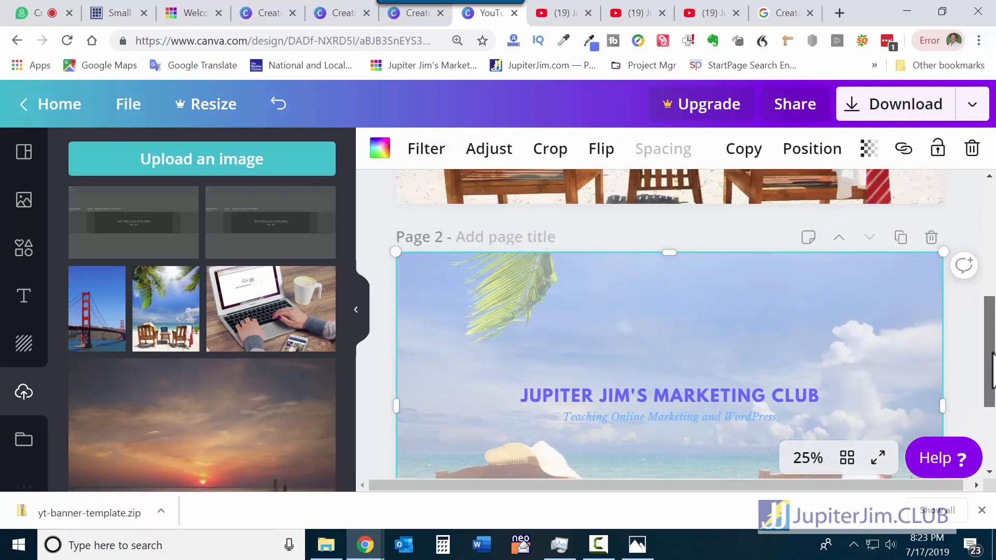
{"action": "scroll", "coordinate": [667, 471], "scroll_direction": "down", "scroll_amount": 2}
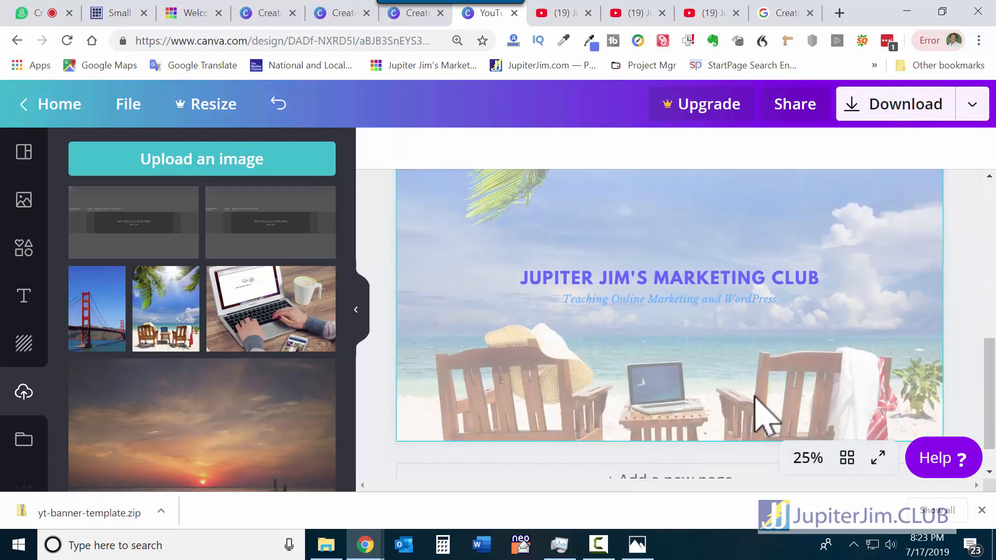
{"action": "double_click", "coordinate": [745, 393]}
{"action": "left_click_drag", "start_coordinate": [721, 387], "coordinate": [727, 360]}
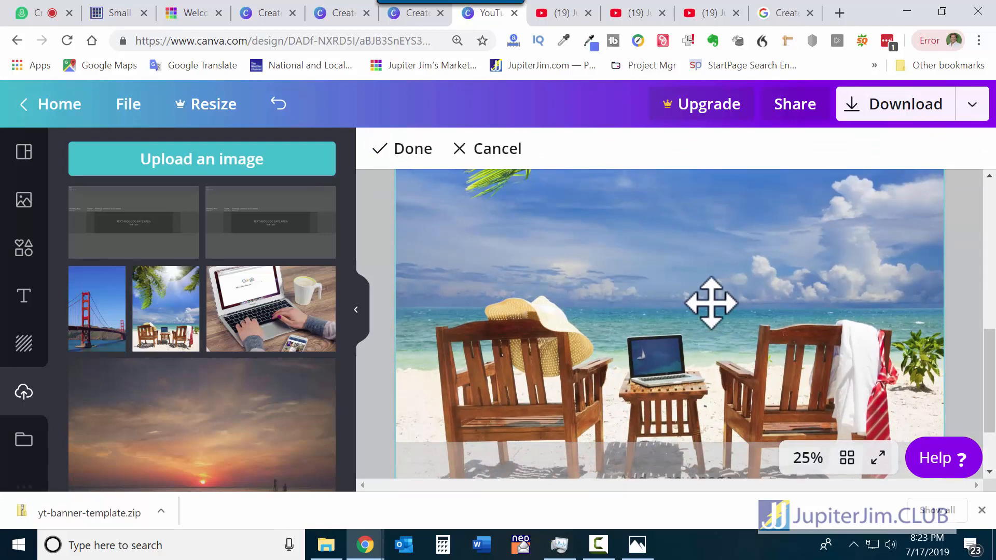
{"action": "left_click", "coordinate": [411, 152]}
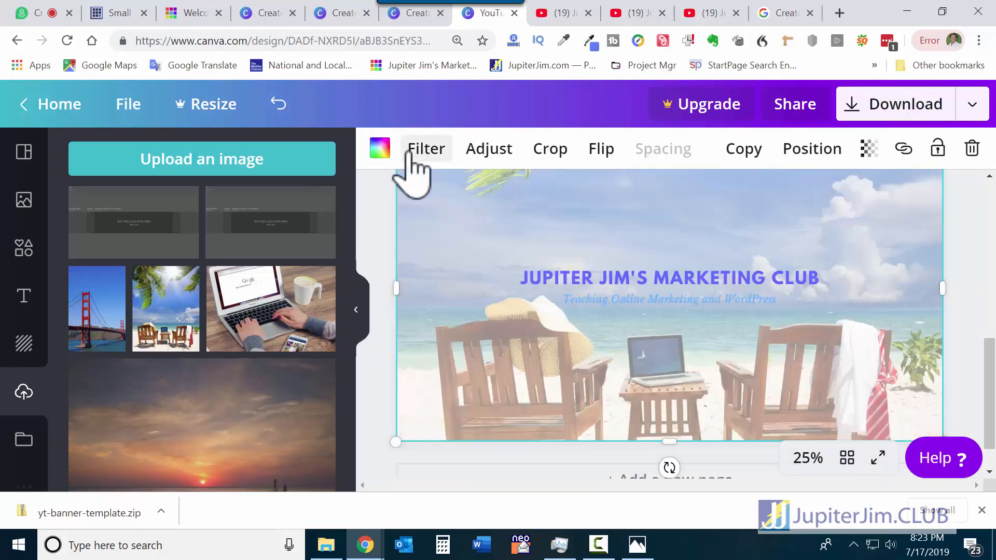
{"action": "double_click", "coordinate": [710, 367]}
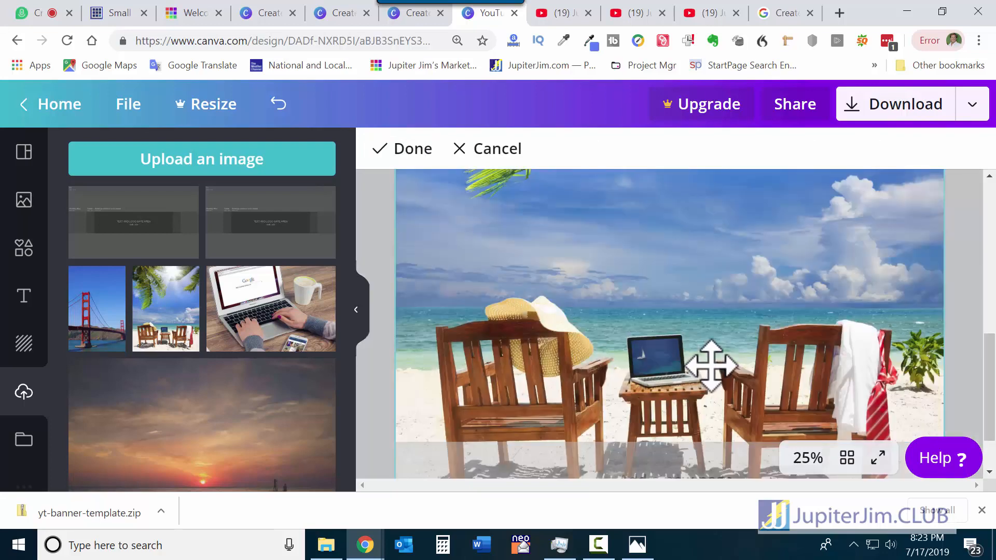
{"action": "left_click_drag", "start_coordinate": [711, 366], "coordinate": [709, 358]}
{"action": "left_click", "coordinate": [418, 151]}
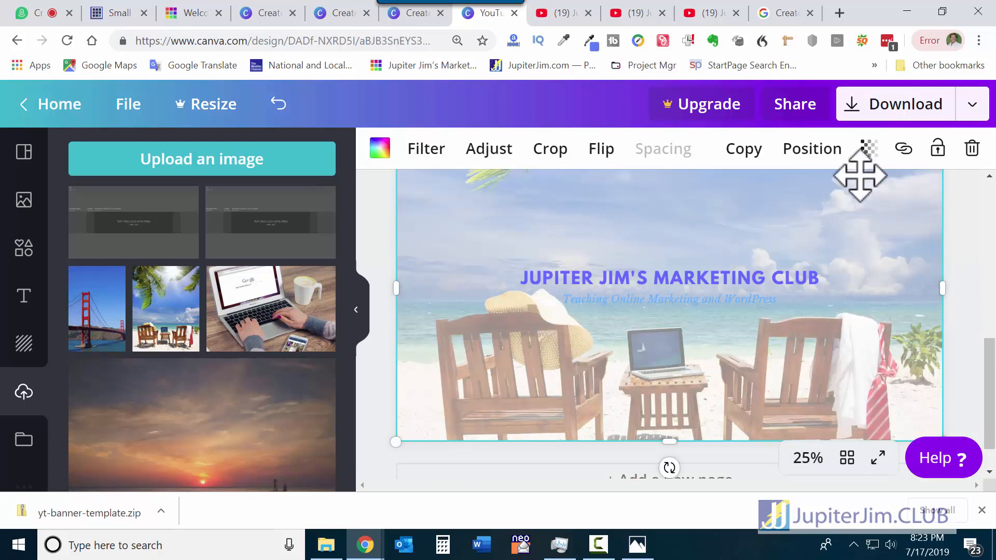
Step: Set the transparency of page 2's beach photo to 100 and duplicate the page
{"action": "left_click", "coordinate": [869, 148]}
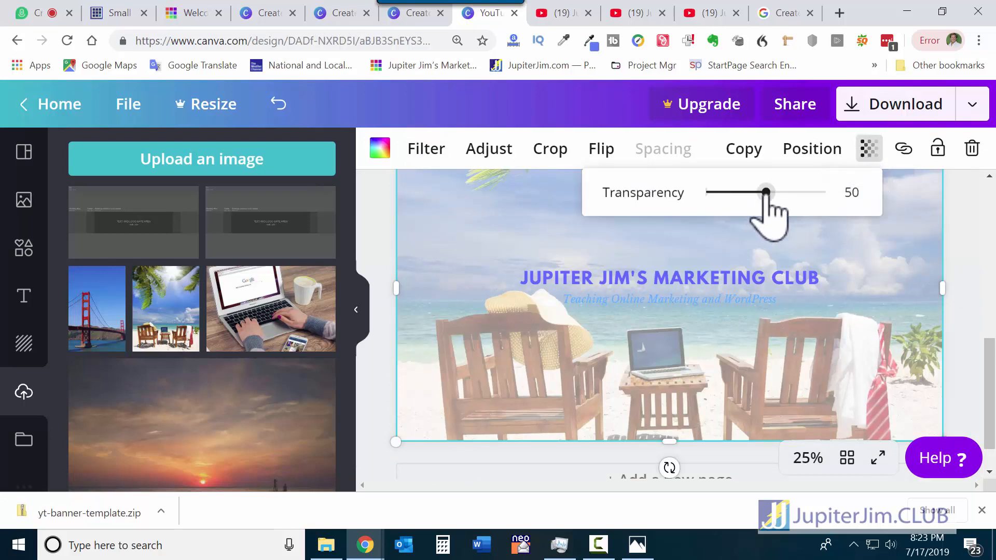
{"action": "left_click_drag", "start_coordinate": [767, 200], "coordinate": [844, 204]}
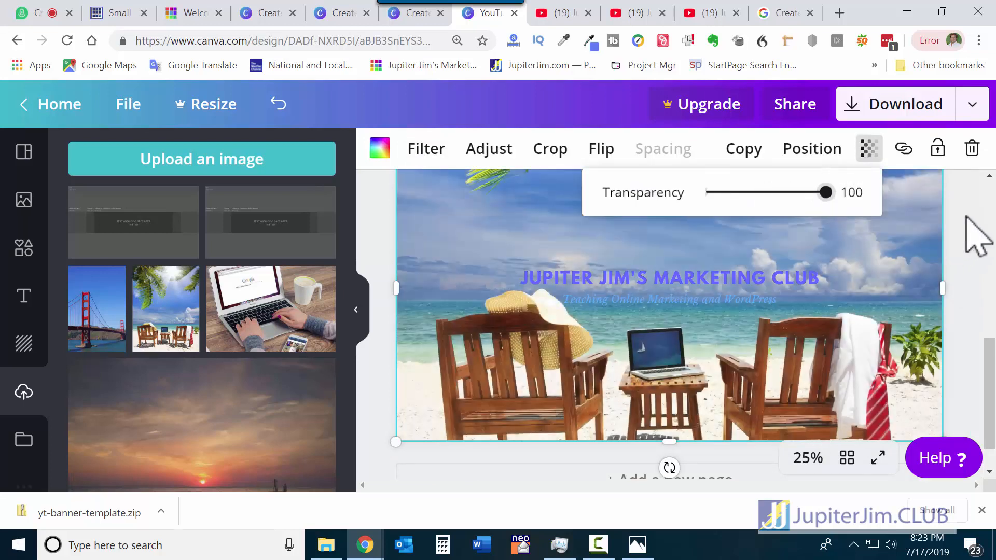
{"action": "left_click", "coordinate": [979, 236]}
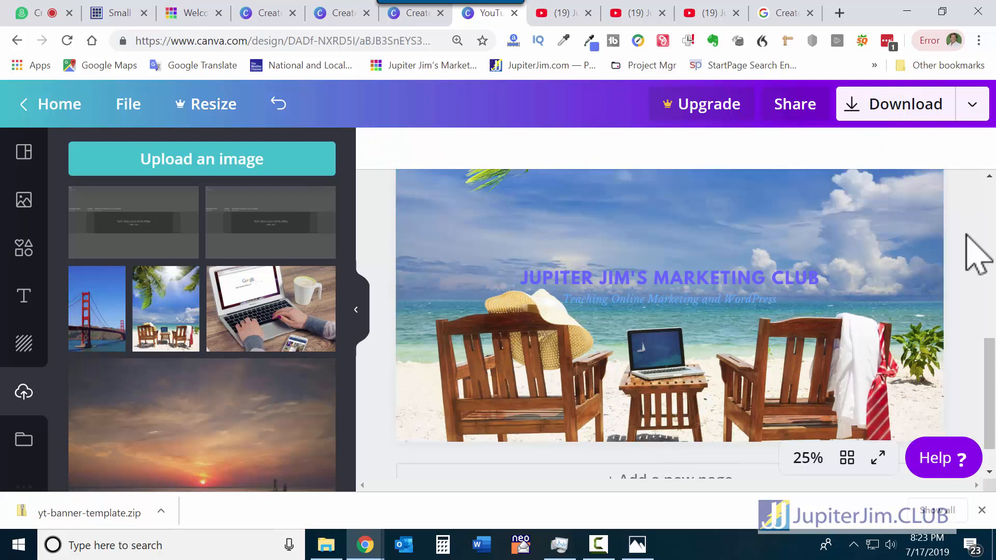
{"action": "scroll", "coordinate": [956, 285], "scroll_direction": "up", "scroll_amount": 2}
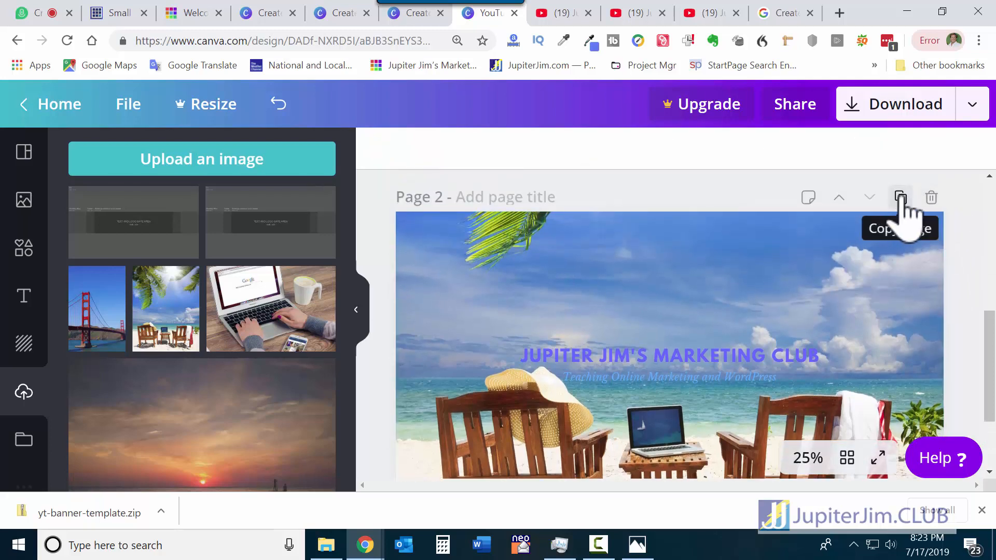
{"action": "left_click", "coordinate": [901, 198]}
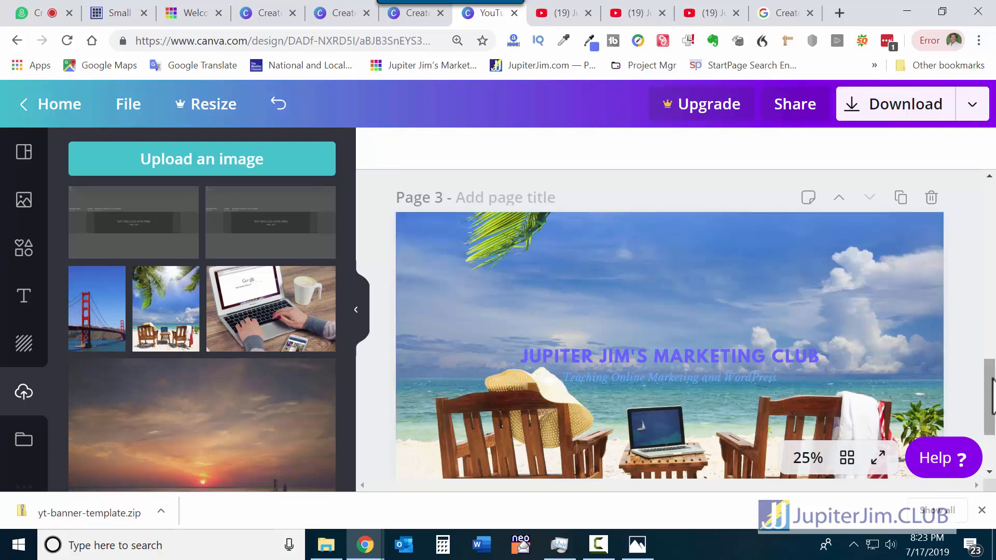
Step: Add a square shape to page 3 and reshape it into a thin full-width band covering the title and subtitle
{"action": "left_click_drag", "start_coordinate": [990, 370], "coordinate": [991, 409]}
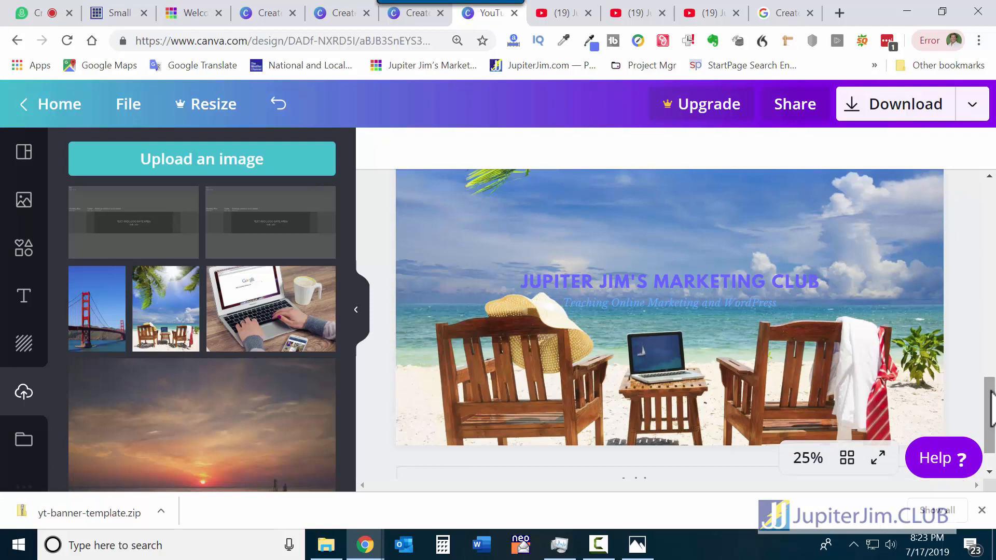
{"action": "left_click", "coordinate": [21, 254]}
{"action": "left_click", "coordinate": [103, 262]}
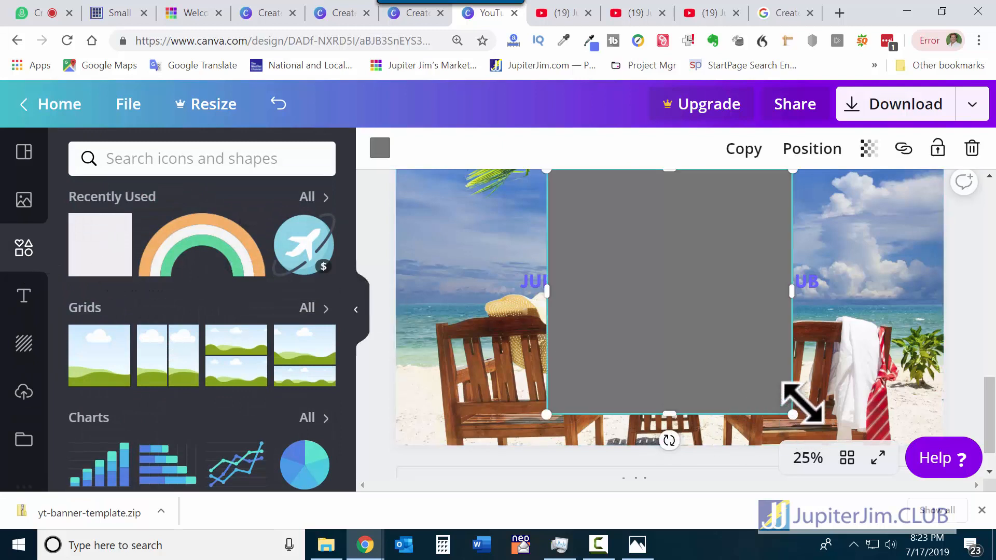
{"action": "mouse_move", "coordinate": [803, 404]}
{"action": "left_mouse_down"}
{"action": "mouse_move", "coordinate": [805, 325]}
{"action": "mouse_move", "coordinate": [803, 416]}
{"action": "left_mouse_up"}
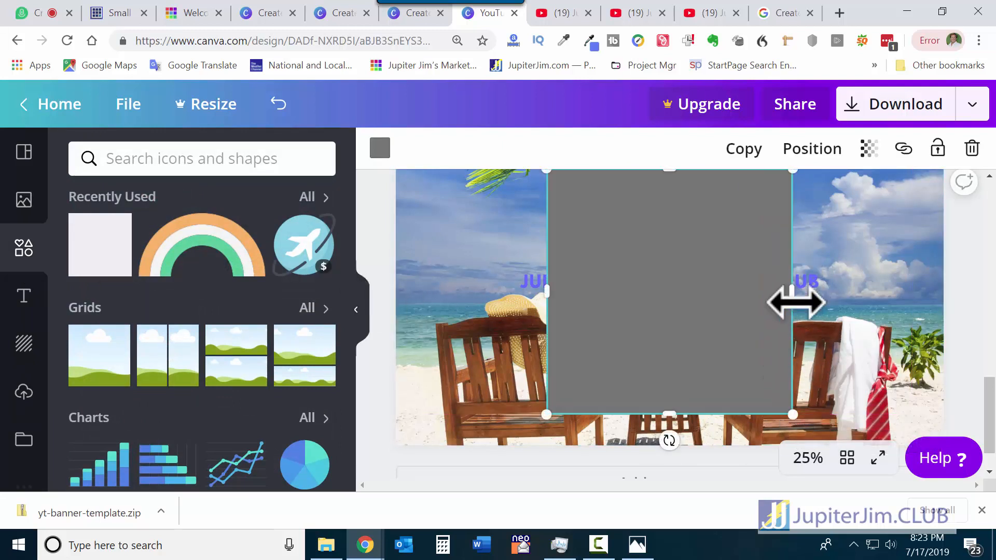
{"action": "left_click_drag", "start_coordinate": [796, 302], "coordinate": [947, 301]}
{"action": "left_click_drag", "start_coordinate": [550, 302], "coordinate": [386, 305]}
{"action": "left_click_drag", "start_coordinate": [671, 417], "coordinate": [675, 228]}
{"action": "left_click_drag", "start_coordinate": [718, 197], "coordinate": [727, 292]}
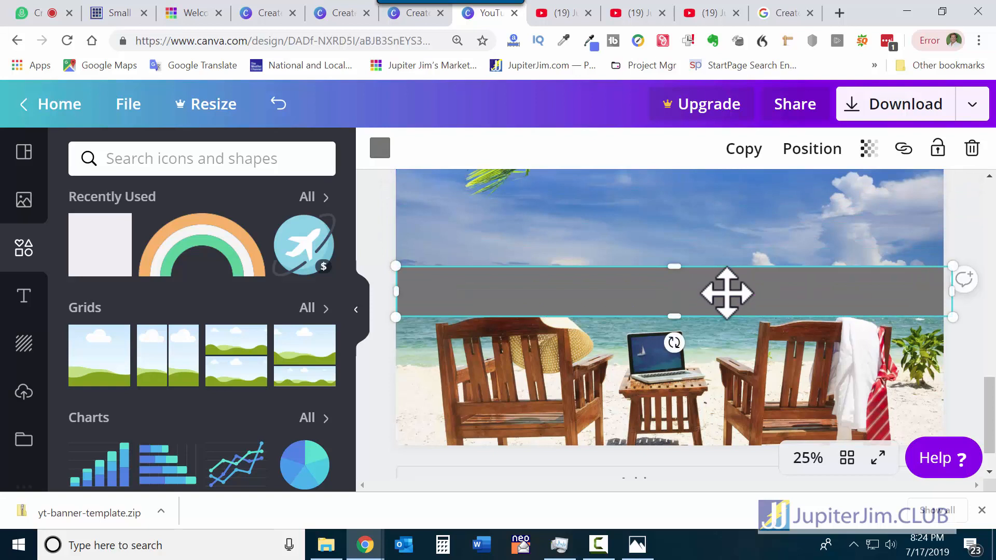
Step: Set the transparency of the band over page 3's title to 77
{"action": "left_click", "coordinate": [868, 150]}
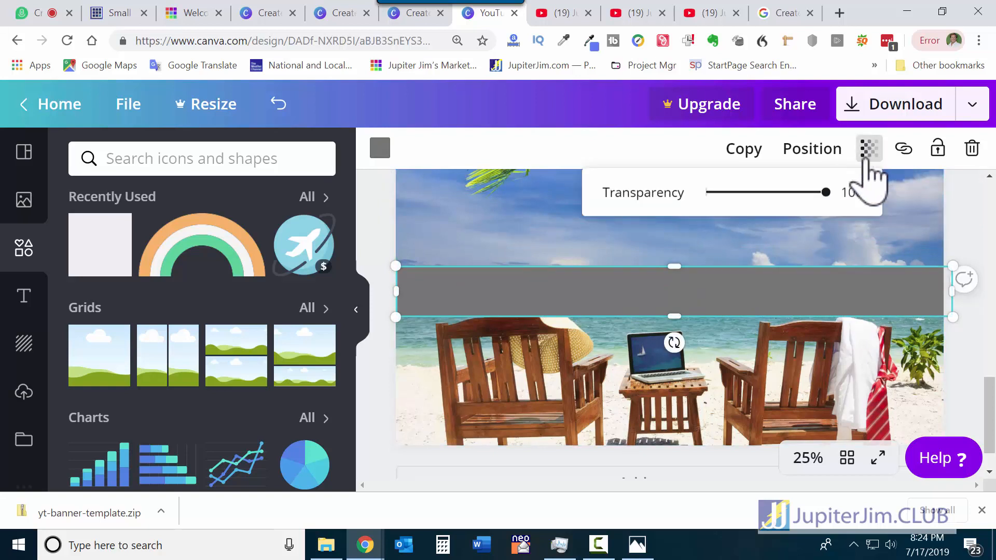
{"action": "left_click_drag", "start_coordinate": [826, 193], "coordinate": [794, 193]}
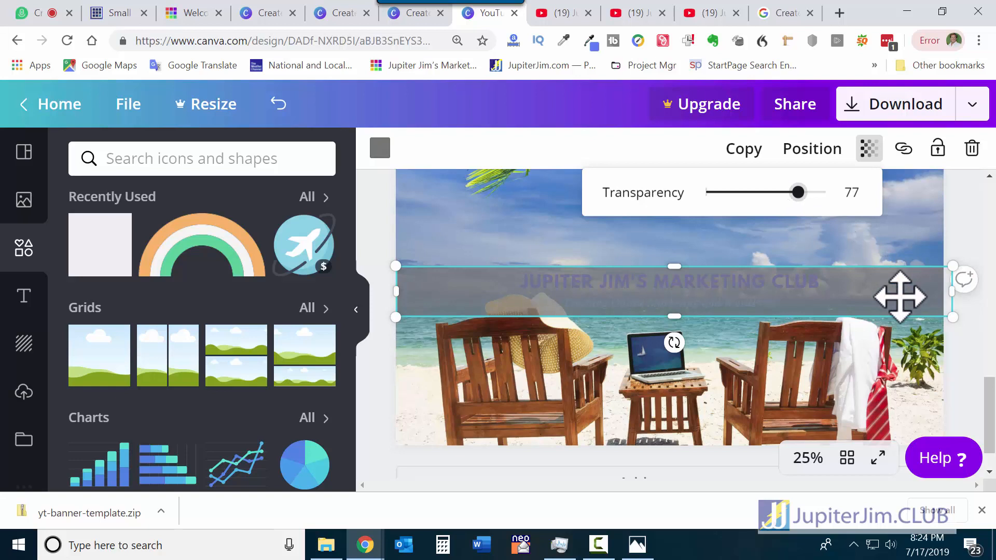
{"action": "left_click", "coordinate": [900, 297]}
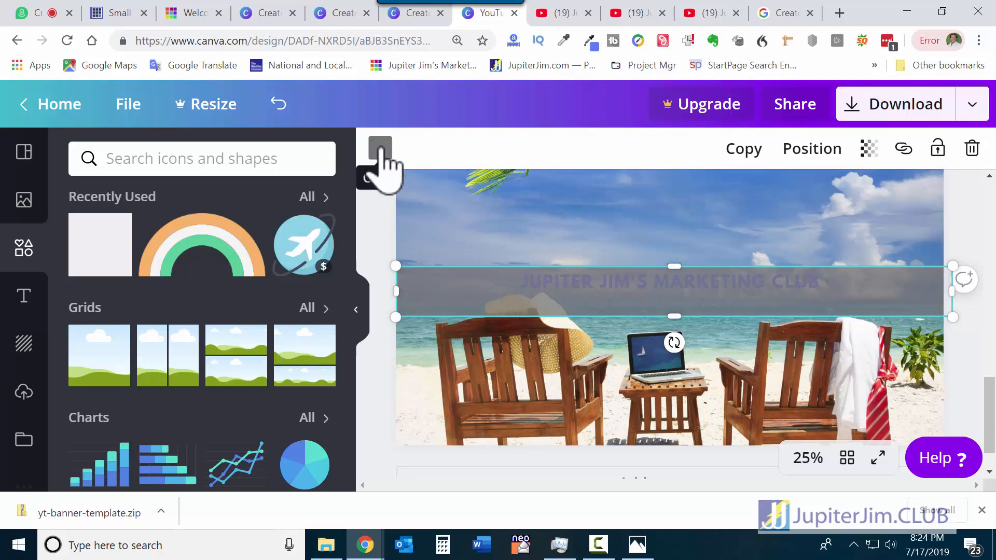
Step: Recolor page 3's band white and send it backward behind the title and subtitle text
{"action": "left_click", "coordinate": [381, 152]}
{"action": "left_click", "coordinate": [271, 215]}
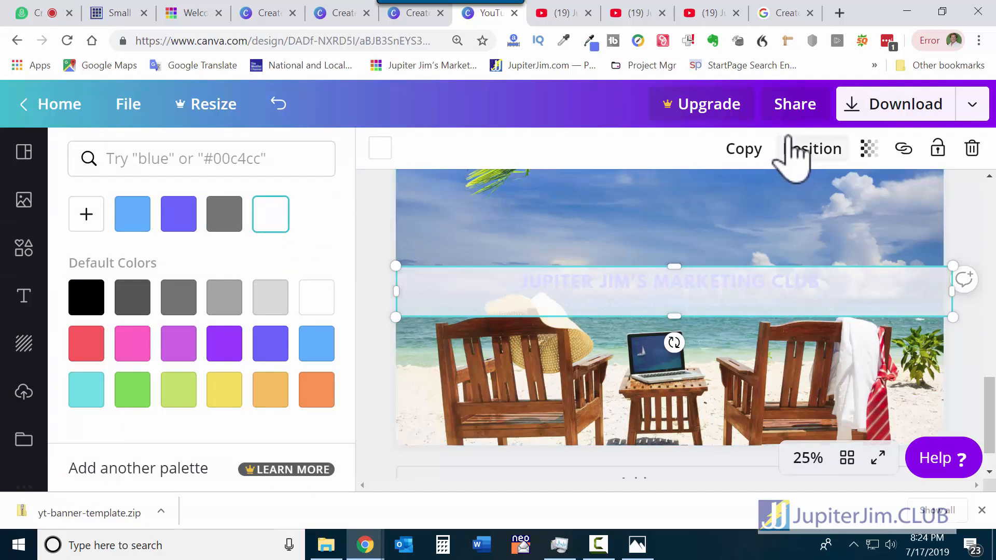
{"action": "left_click", "coordinate": [819, 156]}
{"action": "left_click", "coordinate": [751, 204]}
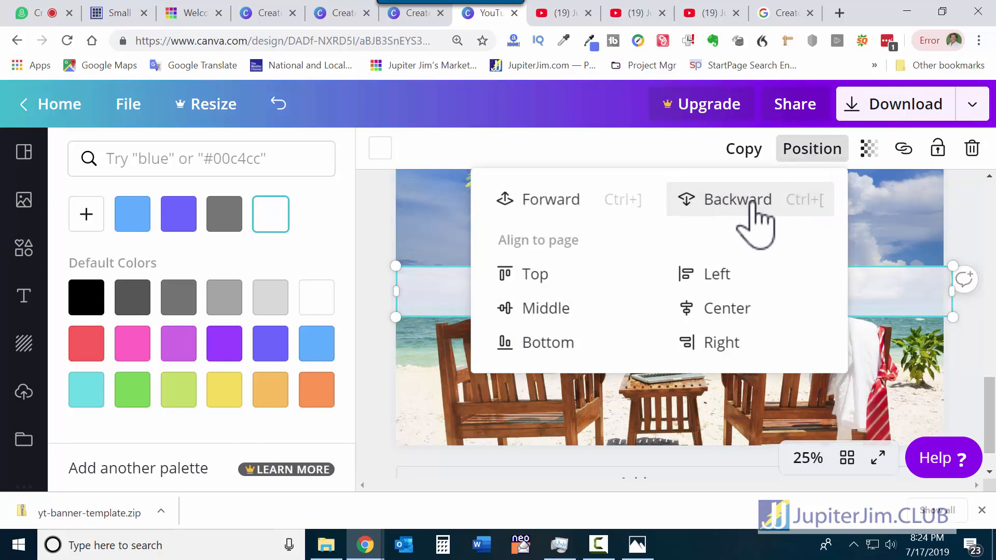
{"action": "left_click", "coordinate": [973, 208]}
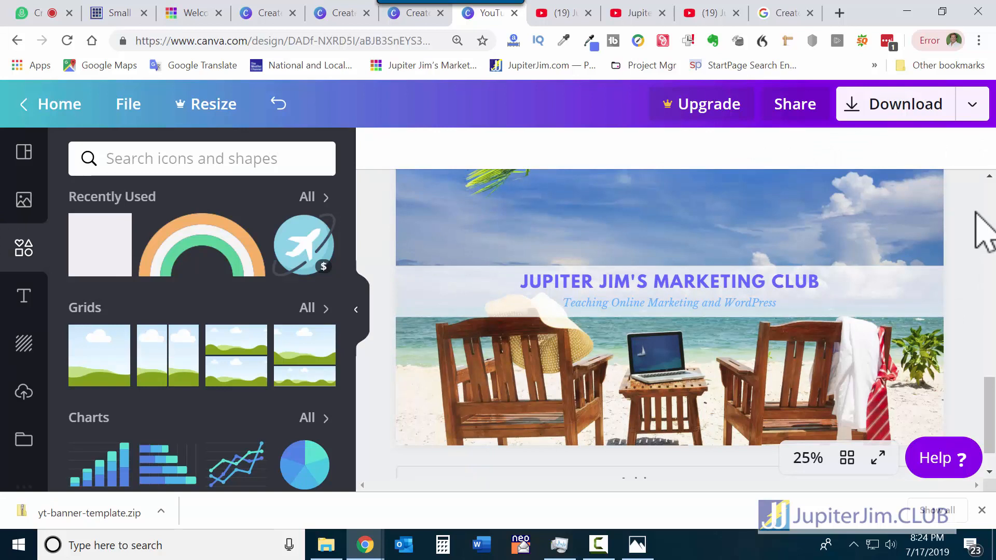
Step: Duplicate page 3 with its white title band
{"action": "scroll", "coordinate": [945, 222], "scroll_direction": "up", "scroll_amount": 1}
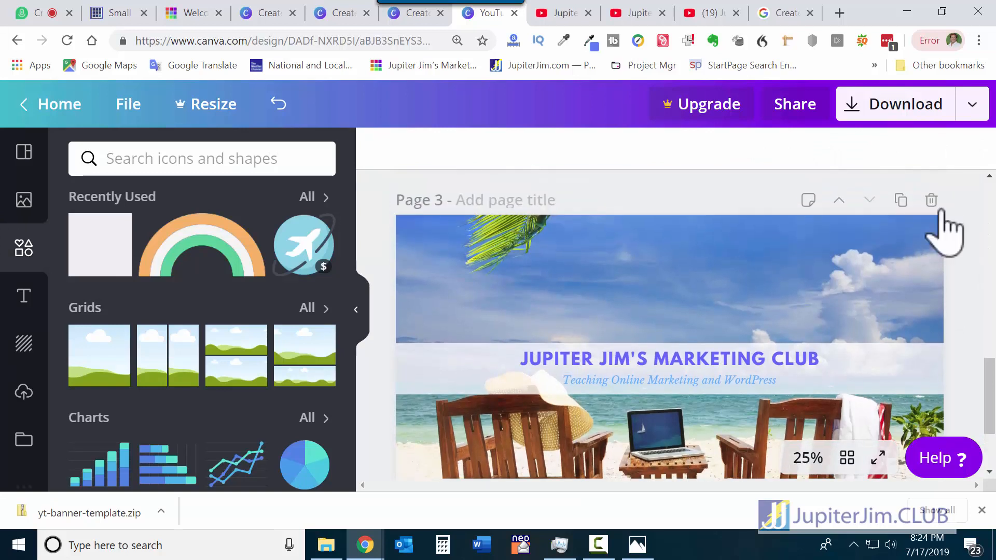
{"action": "left_click", "coordinate": [901, 202]}
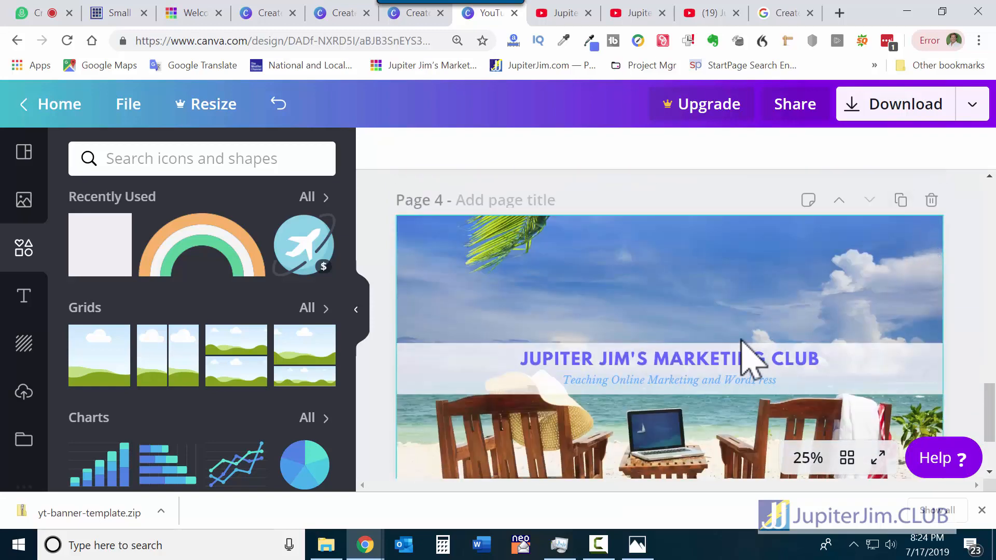
{"action": "scroll", "coordinate": [746, 357], "scroll_direction": "down", "scroll_amount": 1}
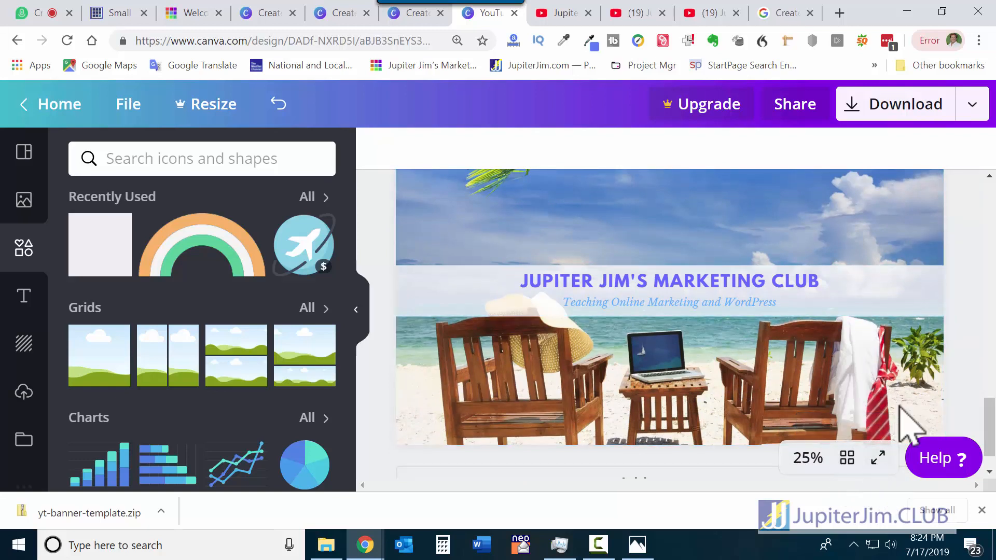
Step: Configure the download as a JPG file containing only page 4
{"action": "left_click", "coordinate": [914, 120]}
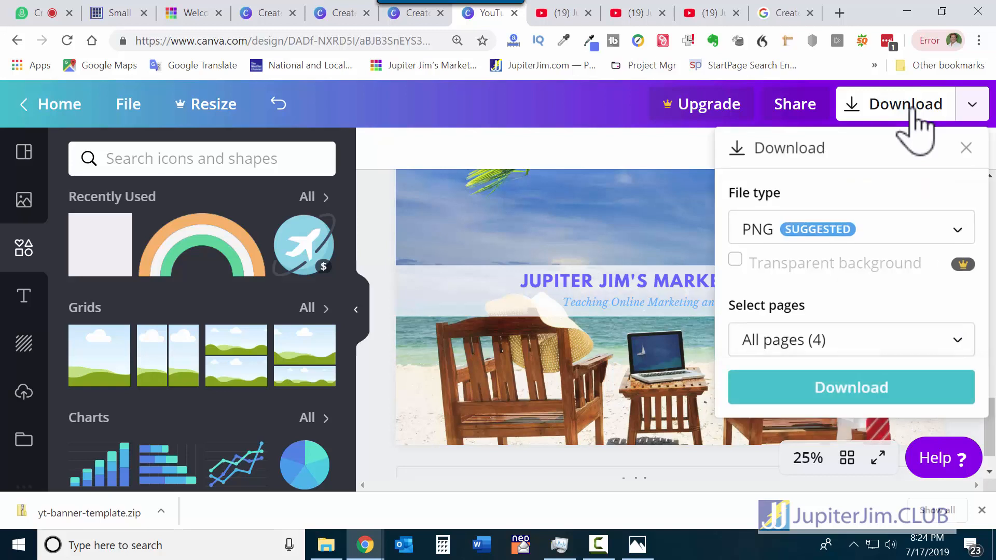
{"action": "left_click", "coordinate": [936, 228]}
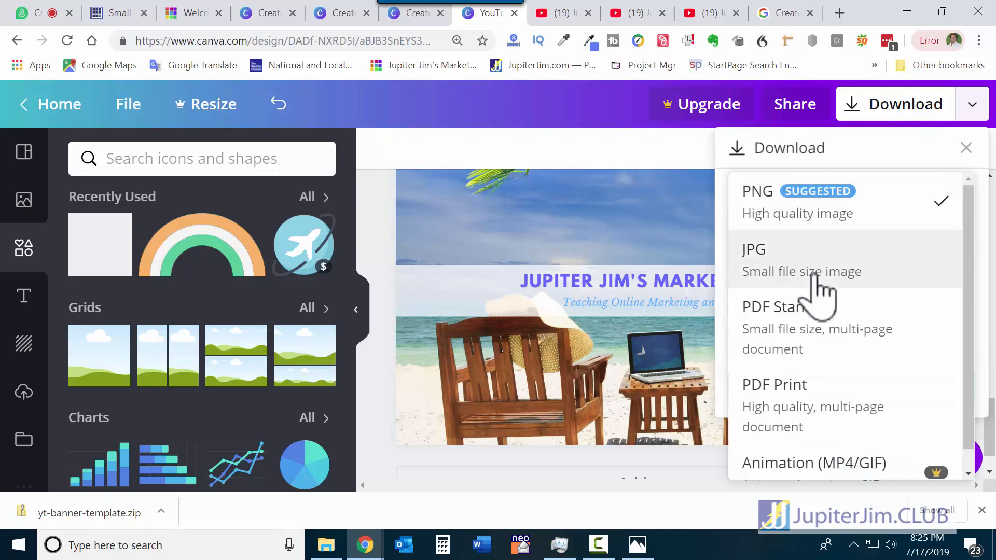
{"action": "left_click", "coordinate": [756, 267]}
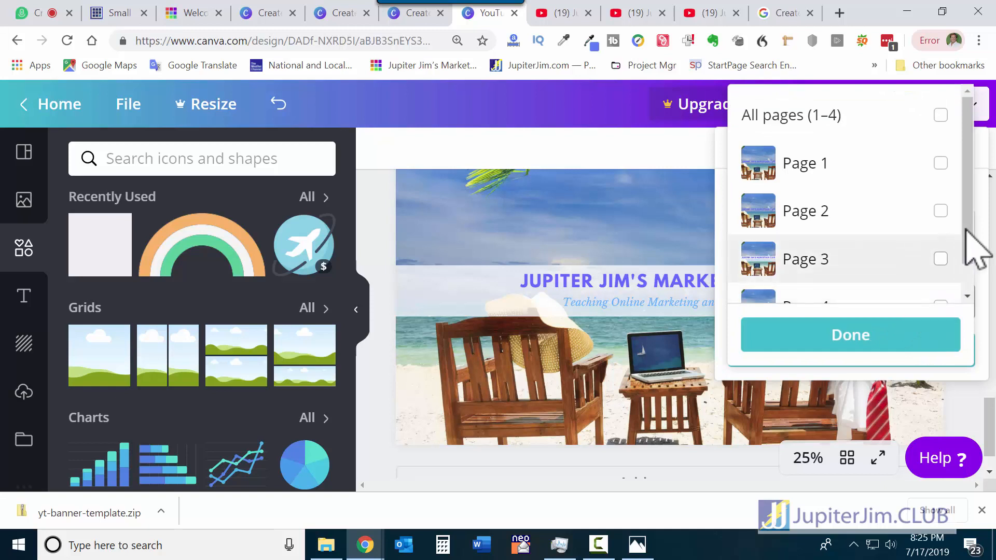
{"action": "left_click_drag", "start_coordinate": [970, 240], "coordinate": [978, 323]}
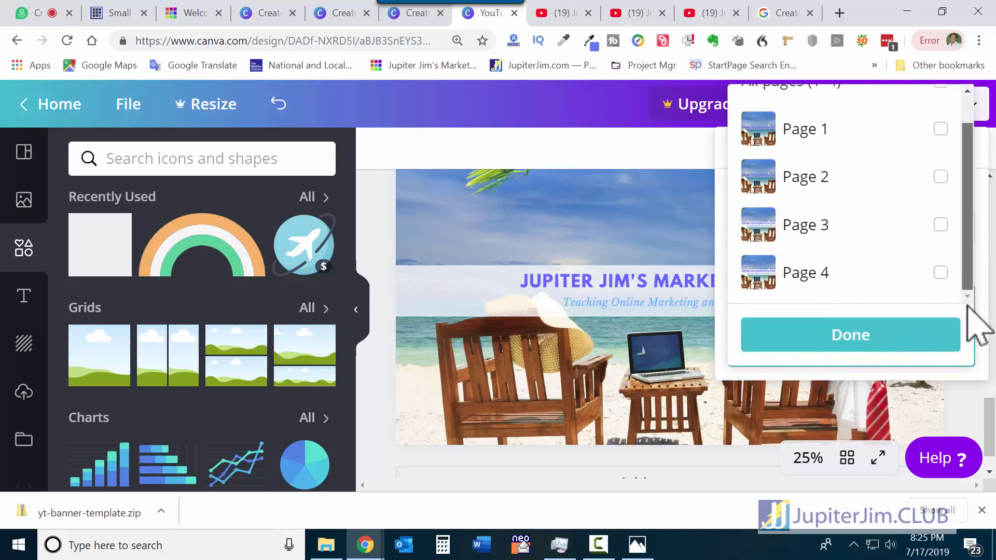
{"action": "left_click", "coordinate": [940, 274]}
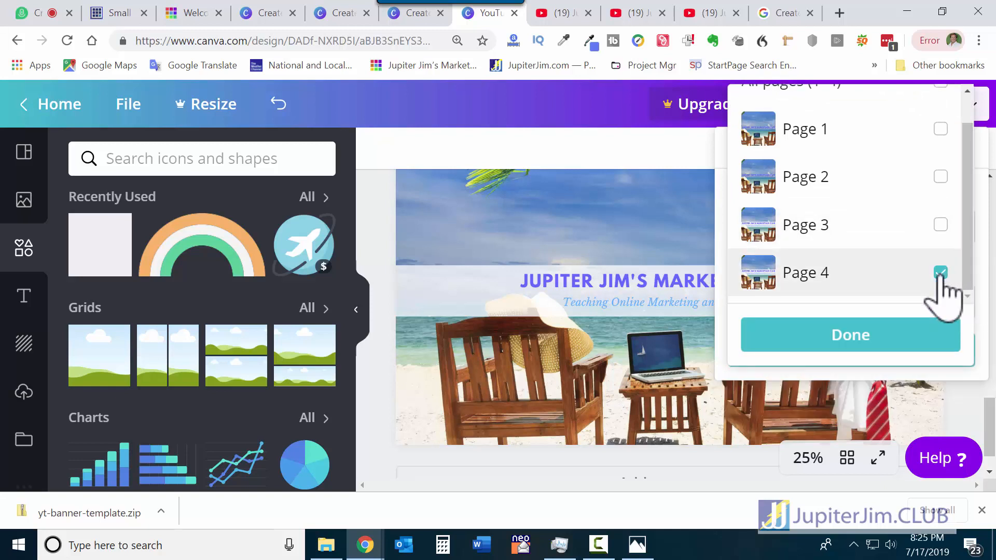
{"action": "left_click", "coordinate": [856, 342]}
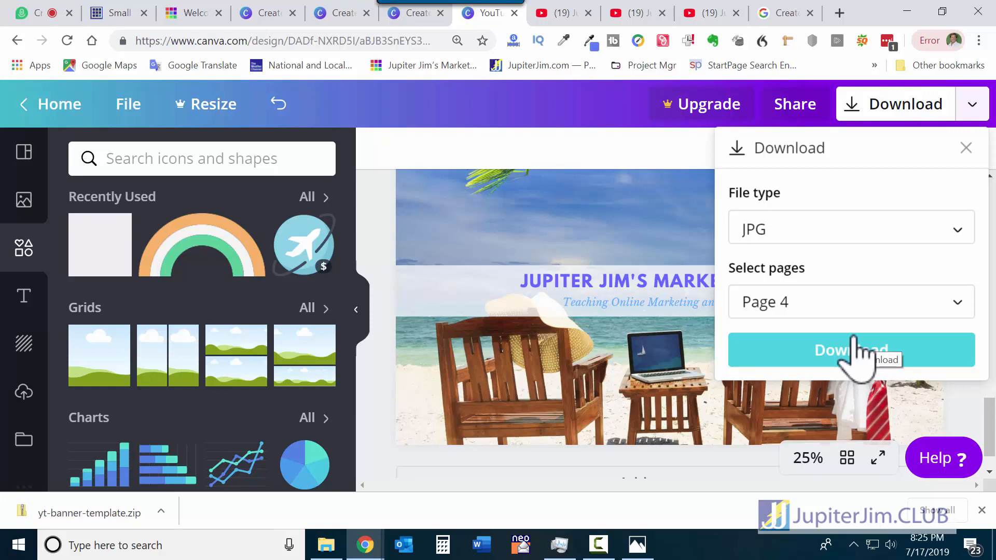
Step: Download page 4 as a JPG and save it in the Canva YouTube Banner folder as Jupiterjims-youtube-banner
{"action": "left_click", "coordinate": [855, 350]}
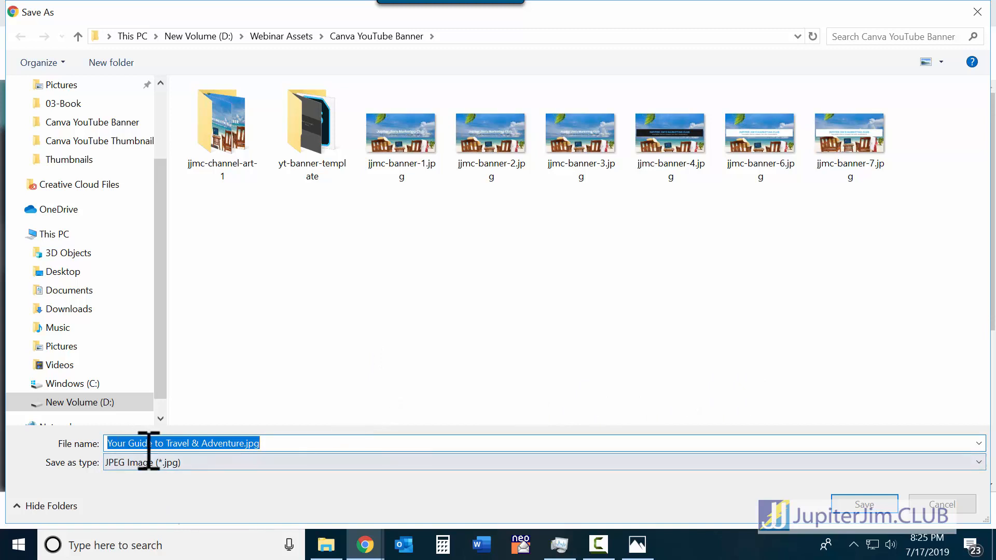
{"action": "left_click", "coordinate": [284, 445]}
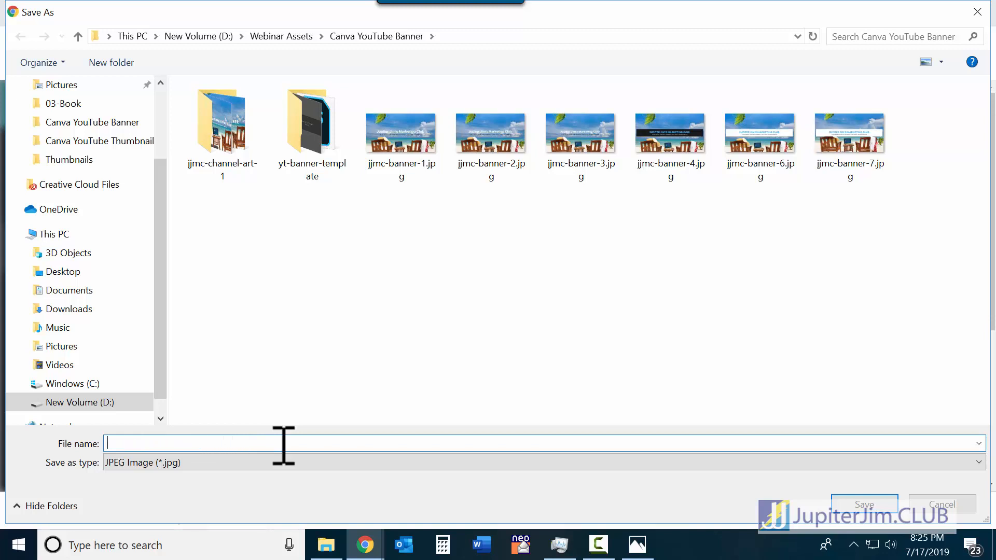
{"action": "type", "text": "Jupiterjims-youtube-banner"}
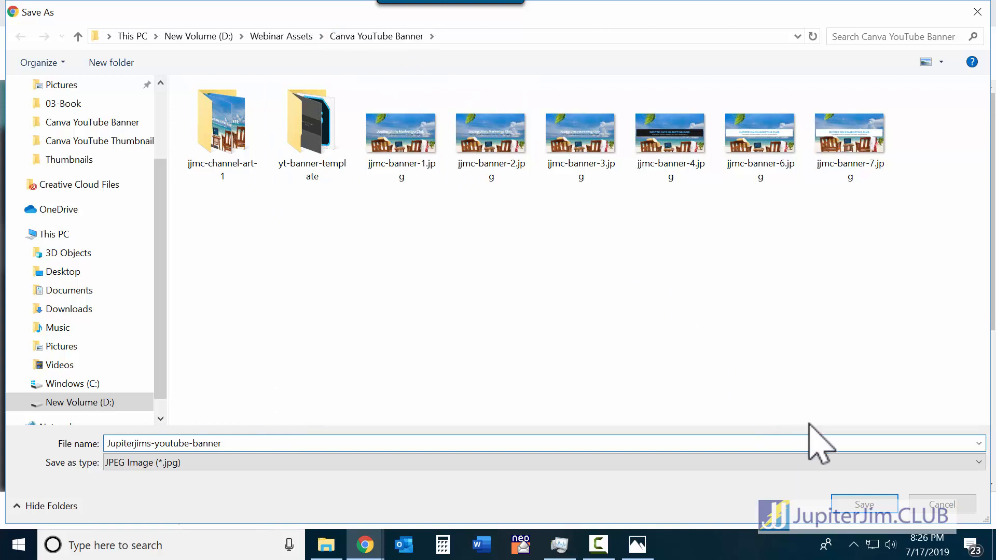
{"action": "left_click", "coordinate": [865, 506]}
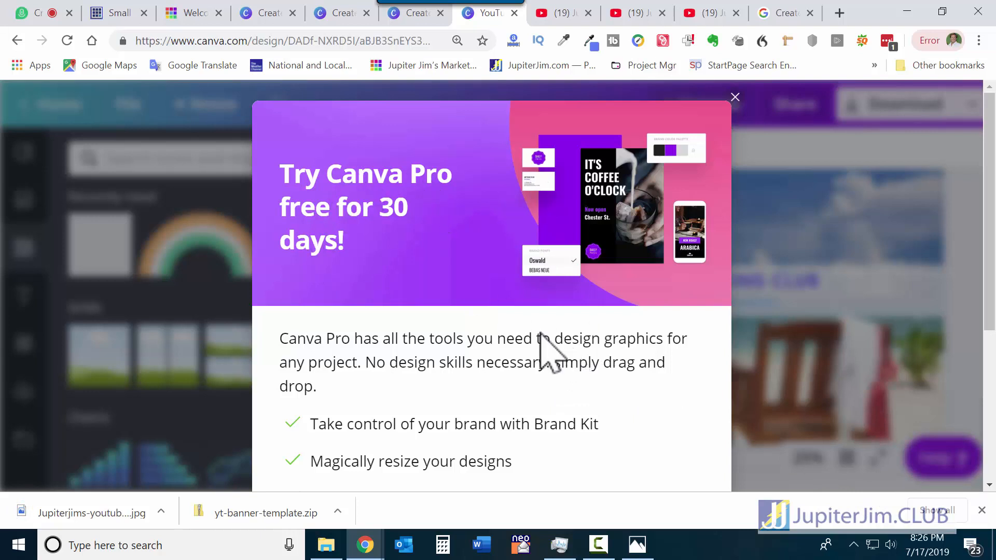
Step: Read through the Canva Pro trial offer and dismiss it to continue editing the design
{"action": "scroll", "coordinate": [541, 338], "scroll_direction": "down", "scroll_amount": 1}
{"action": "scroll", "coordinate": [547, 353], "scroll_direction": "down", "scroll_amount": 4}
{"action": "scroll", "coordinate": [545, 351], "scroll_direction": "up", "scroll_amount": 5}
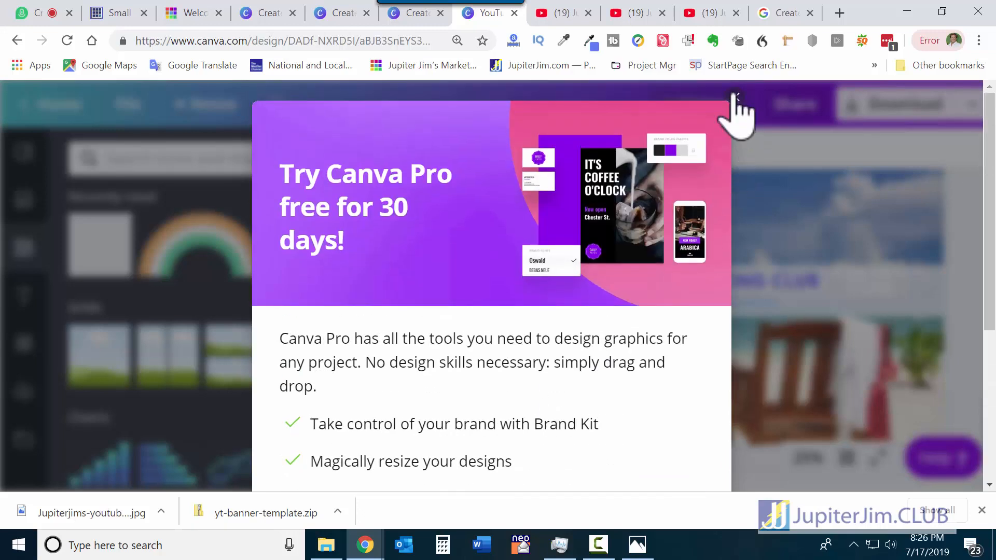
{"action": "scroll", "coordinate": [505, 311], "scroll_direction": "down", "scroll_amount": 5}
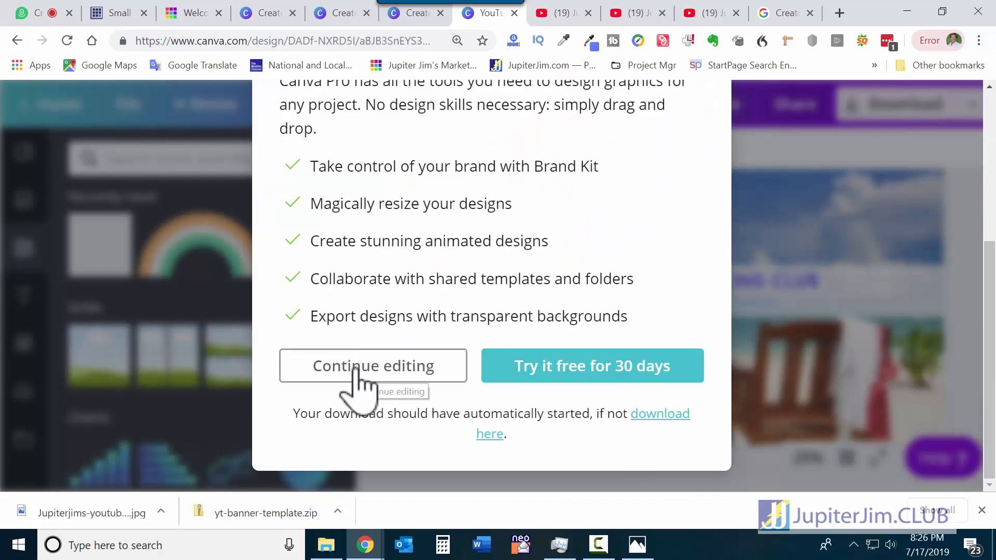
{"action": "left_click", "coordinate": [357, 370]}
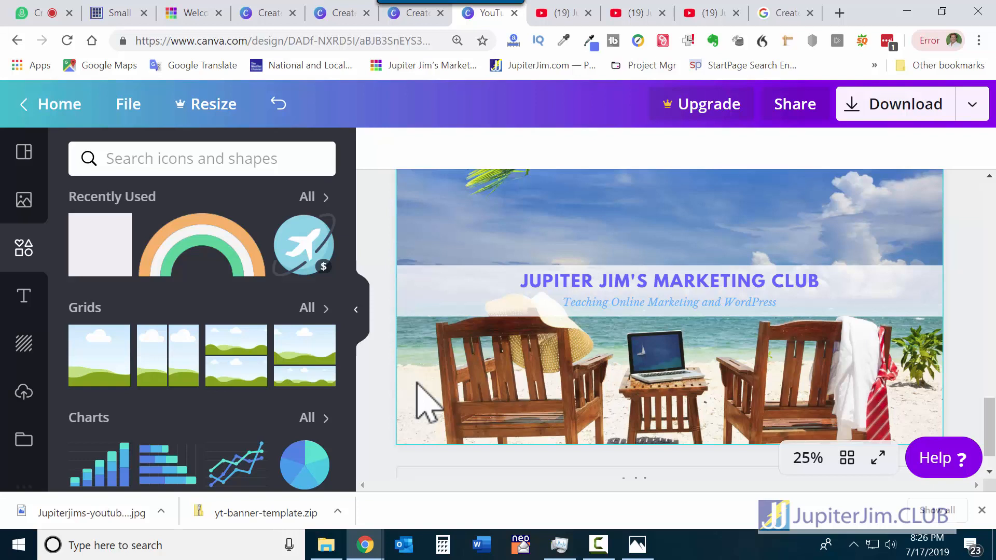
Step: Inspect the text color of page 4's club title, leaving the title unselected at the end
{"action": "left_click", "coordinate": [627, 282]}
{"action": "left_click", "coordinate": [595, 152]}
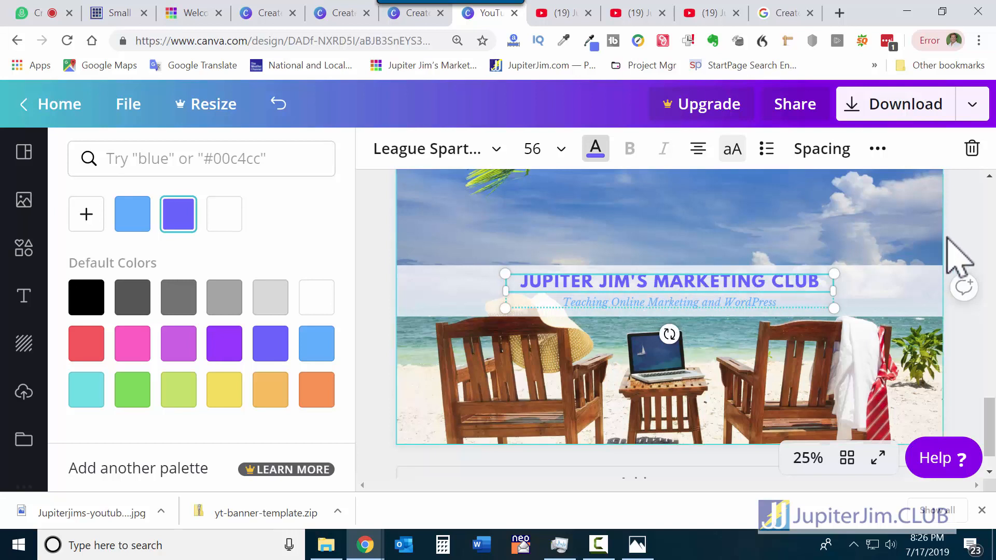
{"action": "left_click", "coordinate": [971, 215]}
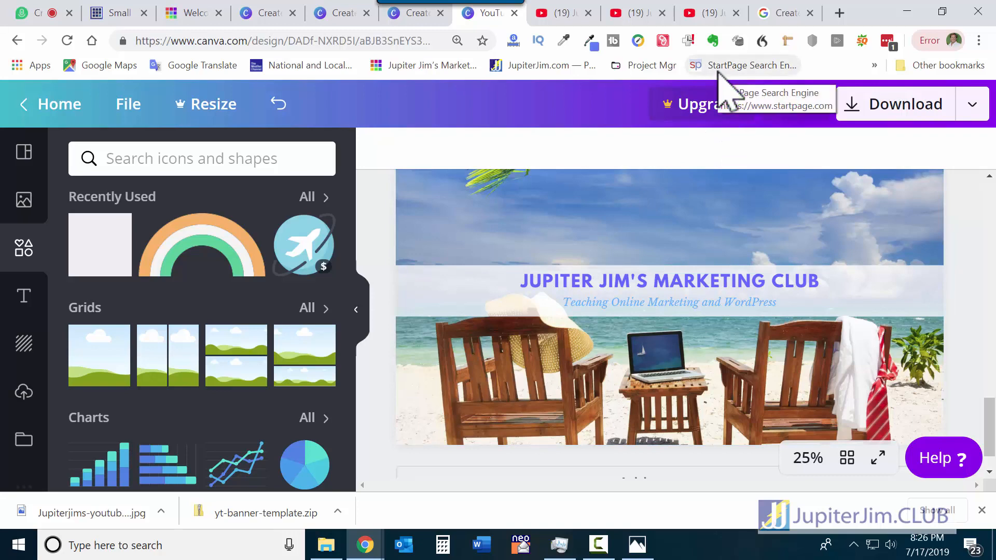
Step: Switch to the YouTube channel, cancel its open channel art dialog, and compare the live banner with the Canva design
{"action": "left_click", "coordinate": [708, 16]}
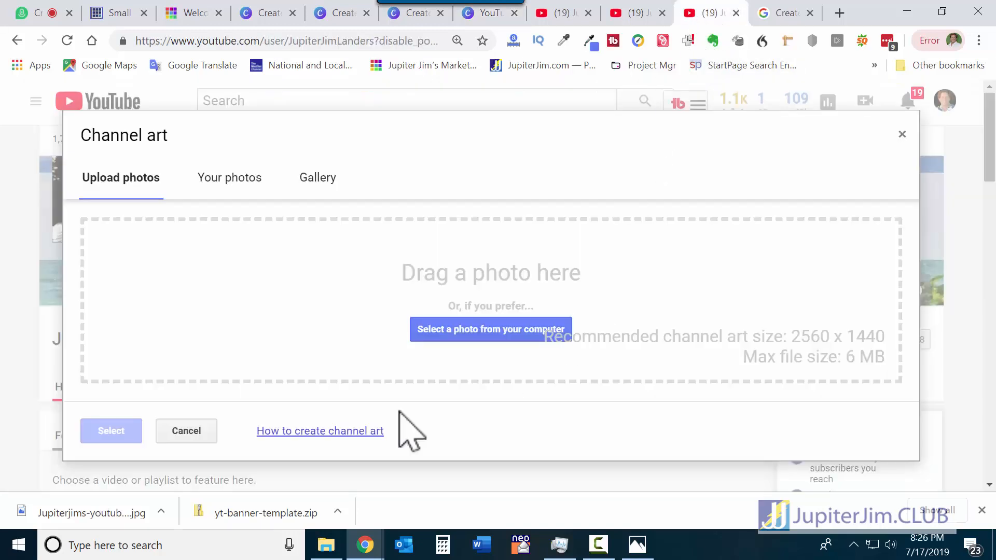
{"action": "left_click", "coordinate": [188, 436]}
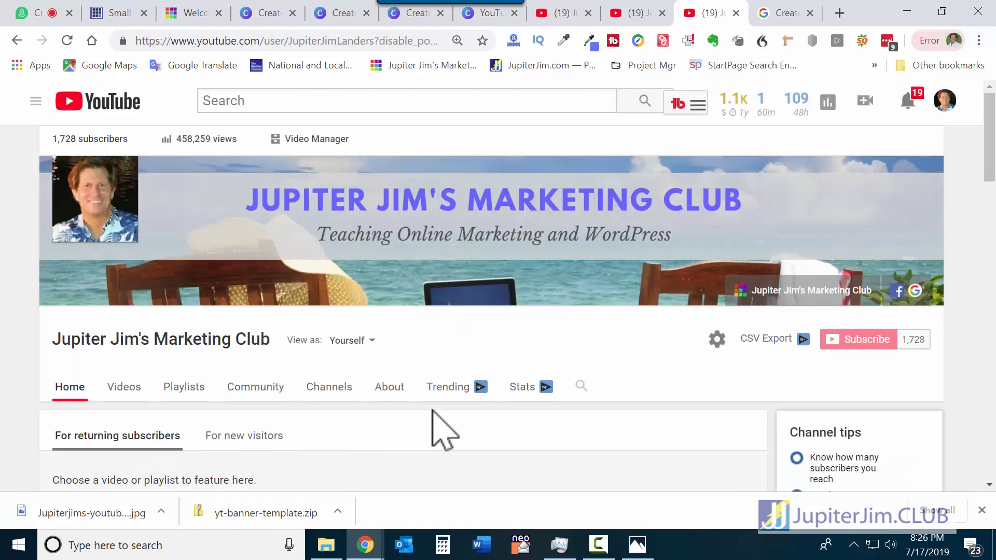
{"action": "mouse_move", "coordinate": [548, 267]}
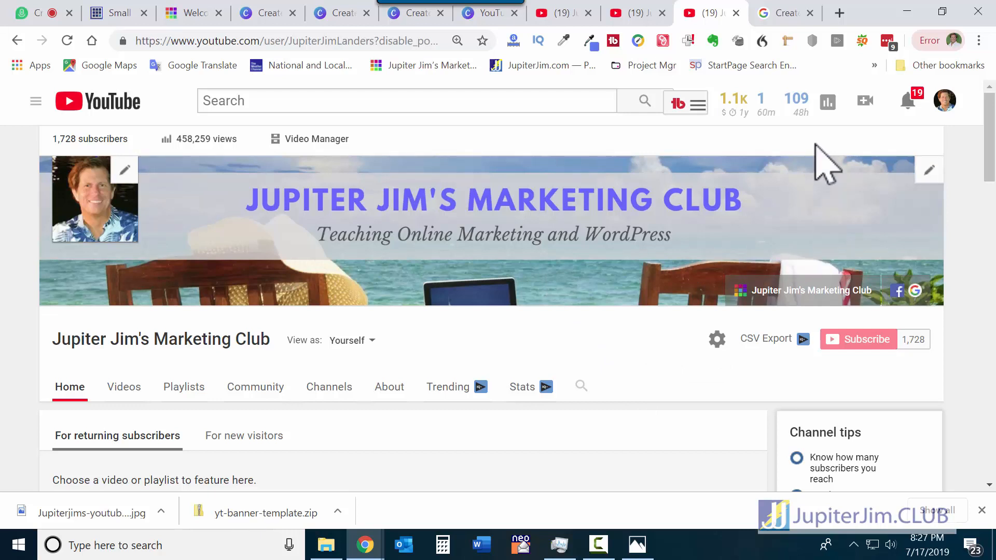
{"action": "left_click", "coordinate": [494, 16]}
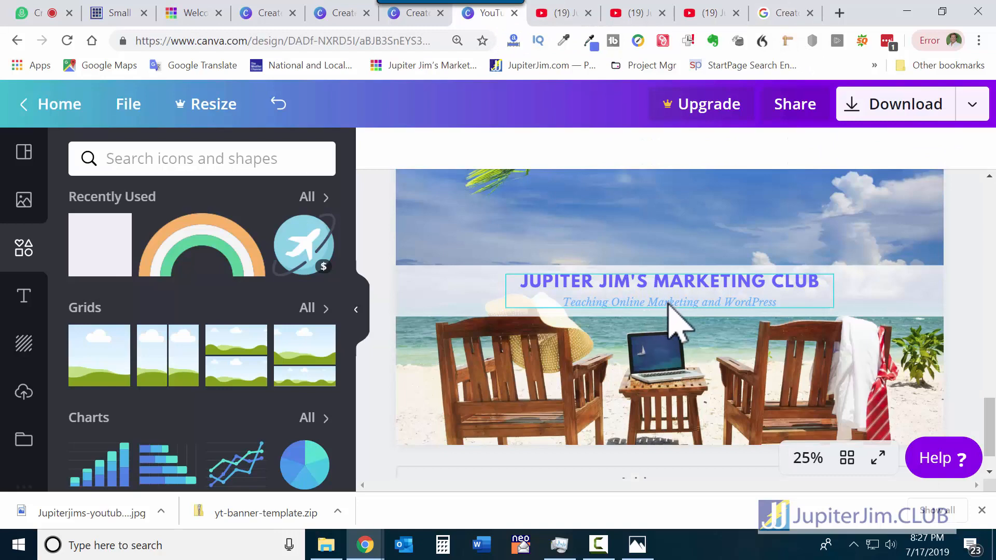
{"action": "left_click", "coordinate": [783, 13]}
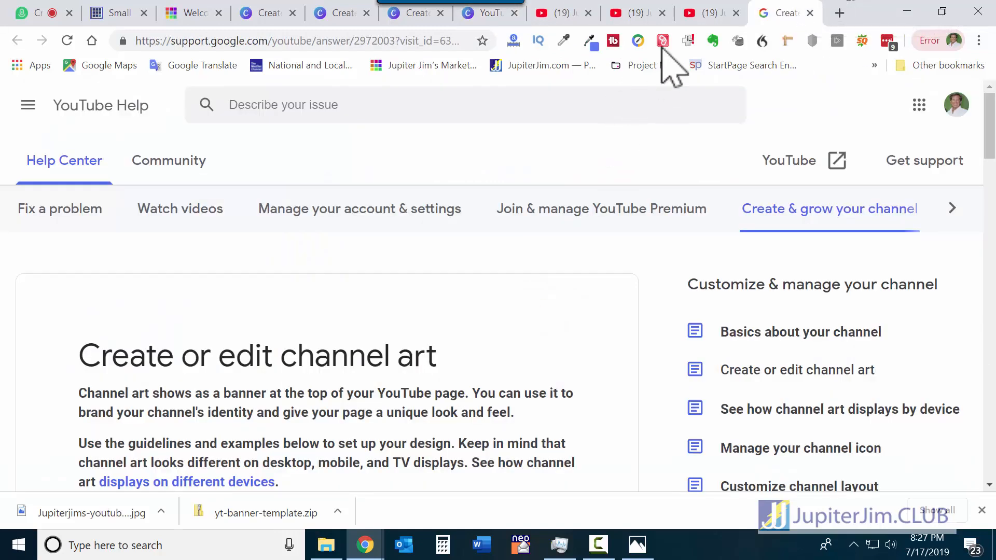
{"action": "left_click", "coordinate": [698, 14]}
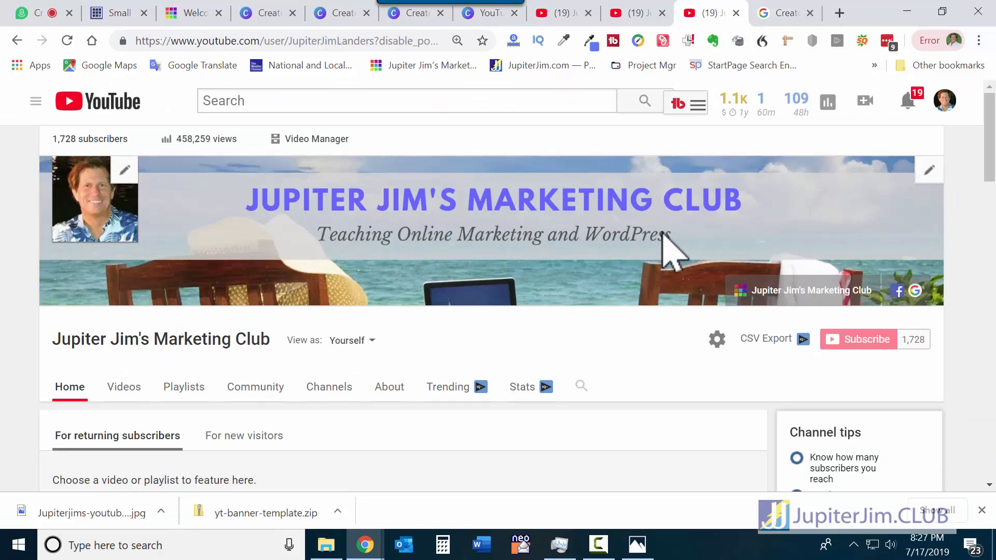
Step: Start editing the channel art and upload Jupiterjims-youtube-banner.jpg from the Canva YouTube Banner folder
{"action": "left_click", "coordinate": [930, 171]}
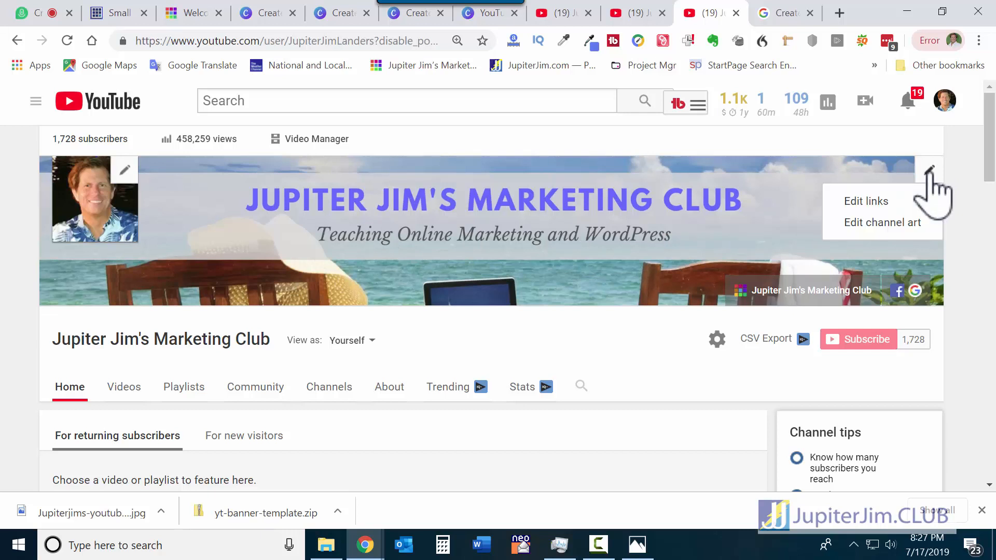
{"action": "left_click", "coordinate": [913, 233]}
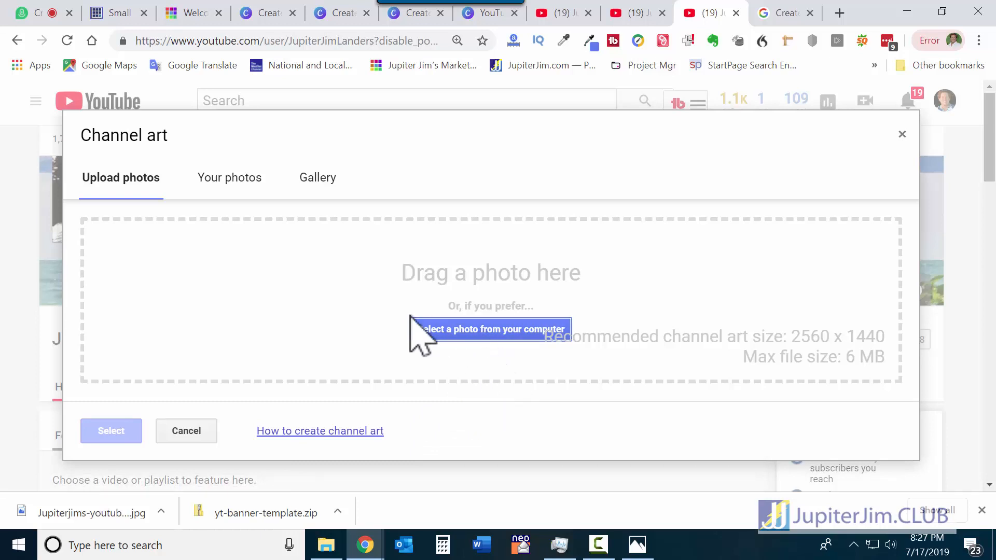
{"action": "left_click", "coordinate": [222, 177]}
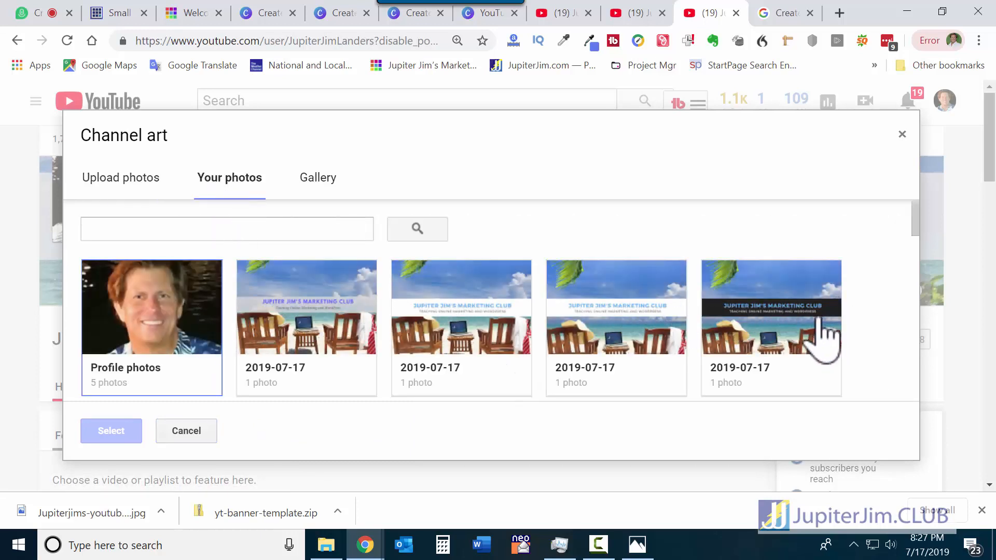
{"action": "left_click", "coordinate": [127, 181]}
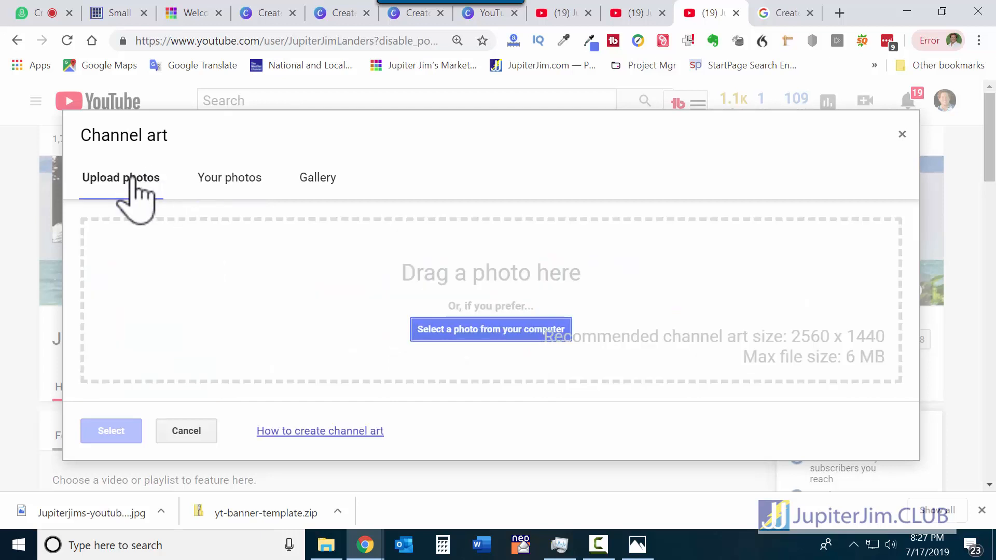
{"action": "left_click", "coordinate": [490, 330]}
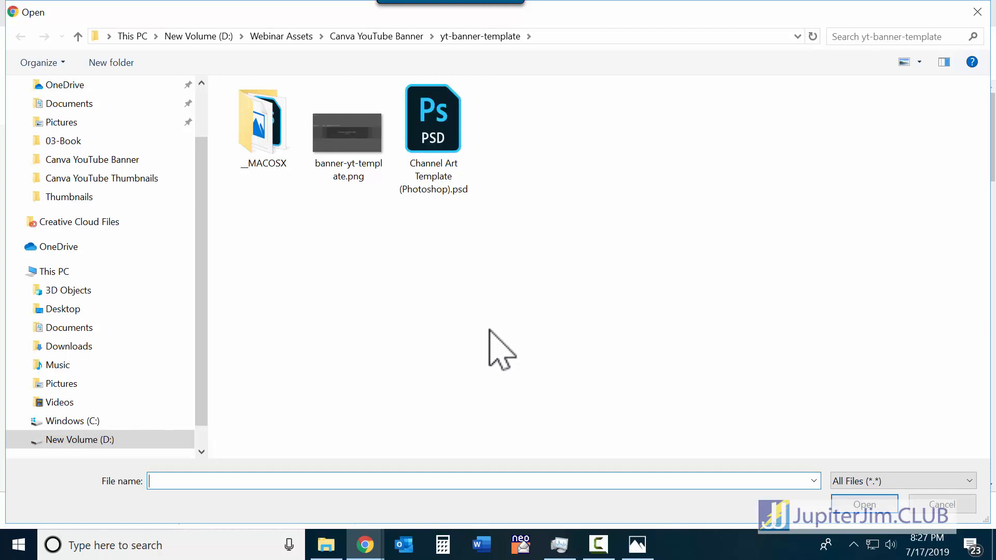
{"action": "left_click", "coordinate": [366, 37]}
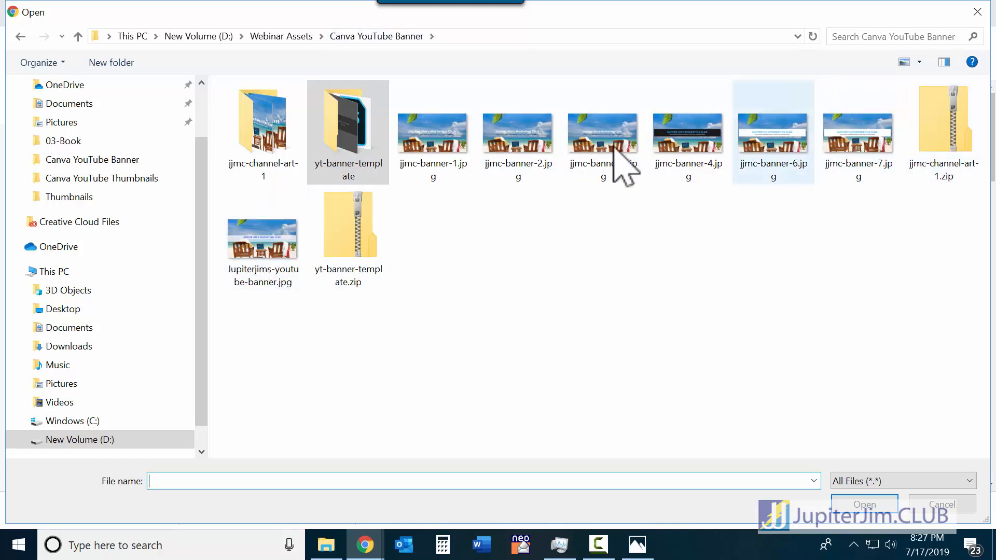
{"action": "double_click", "coordinate": [255, 250]}
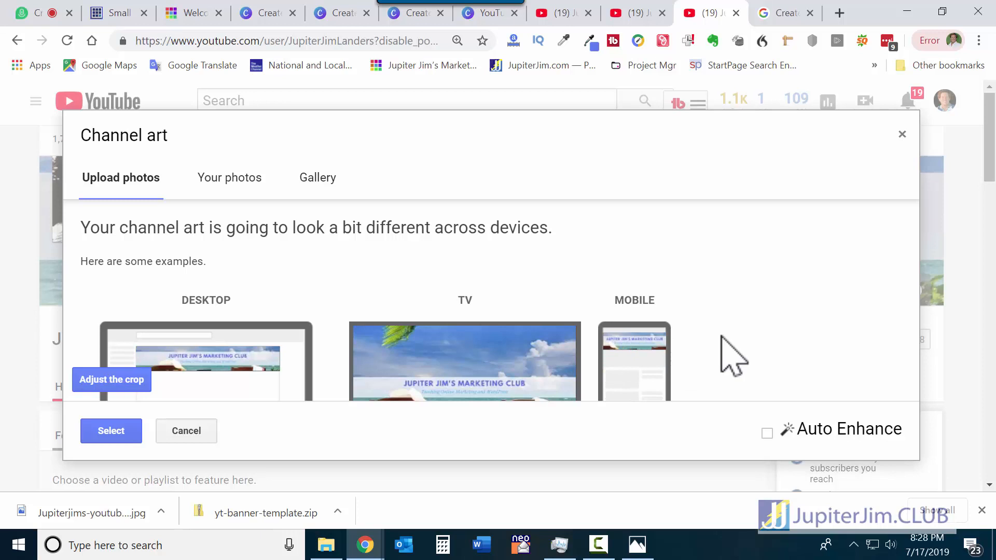
Step: Examine how the uploaded banner previews on desktop, TV and mobile devices
{"action": "key", "text": "ctrl+plus"}
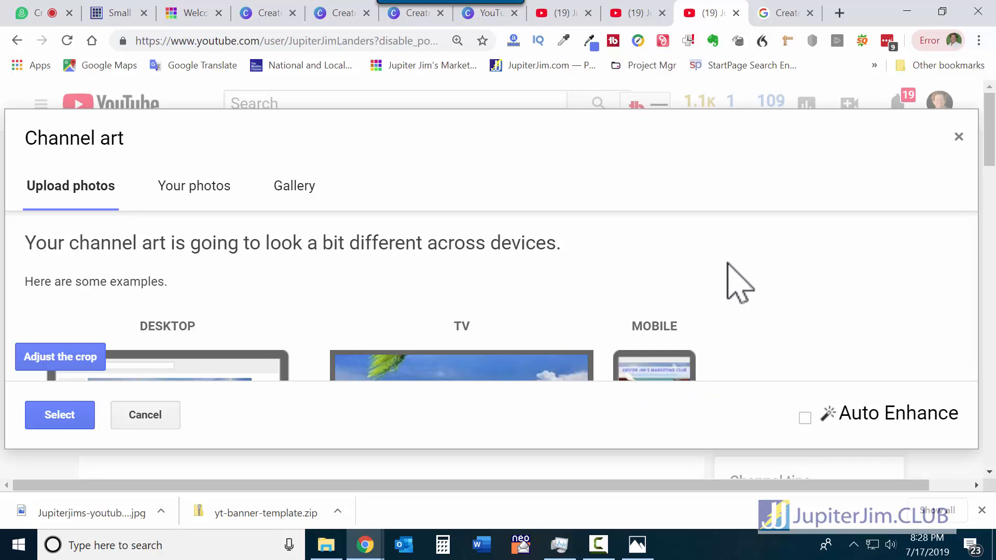
{"action": "scroll", "coordinate": [724, 269], "scroll_direction": "down", "scroll_amount": 3}
{"action": "scroll", "coordinate": [218, 228], "scroll_direction": "up", "scroll_amount": 3}
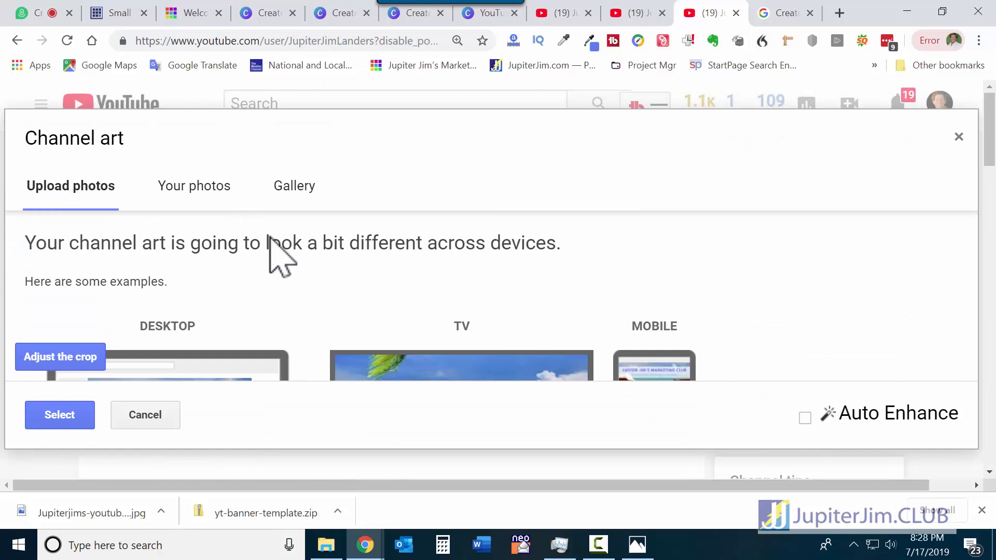
{"action": "key", "text": "ctrl+minus"}
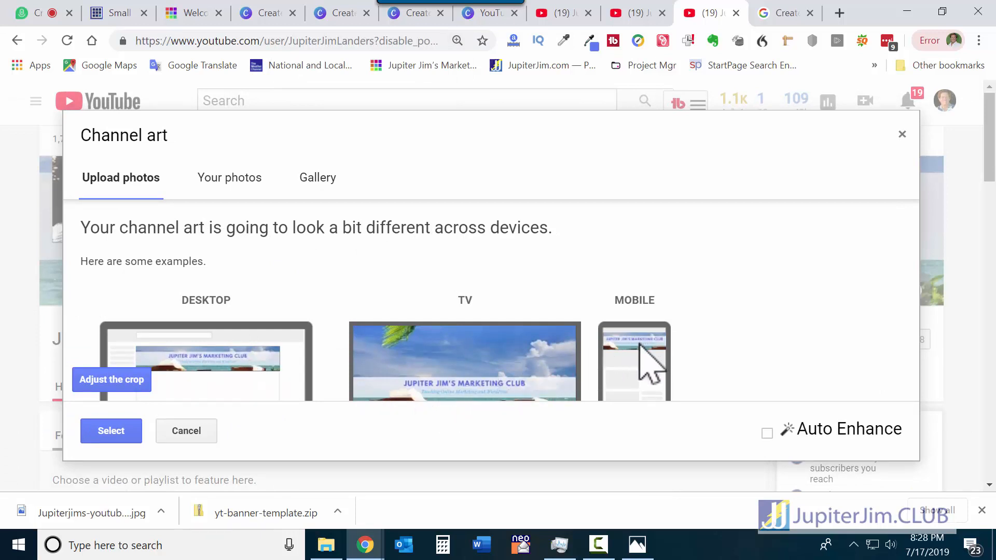
Step: Adjust the banner's crop region to cover the entire image and apply it as the channel art
{"action": "left_click", "coordinate": [100, 381]}
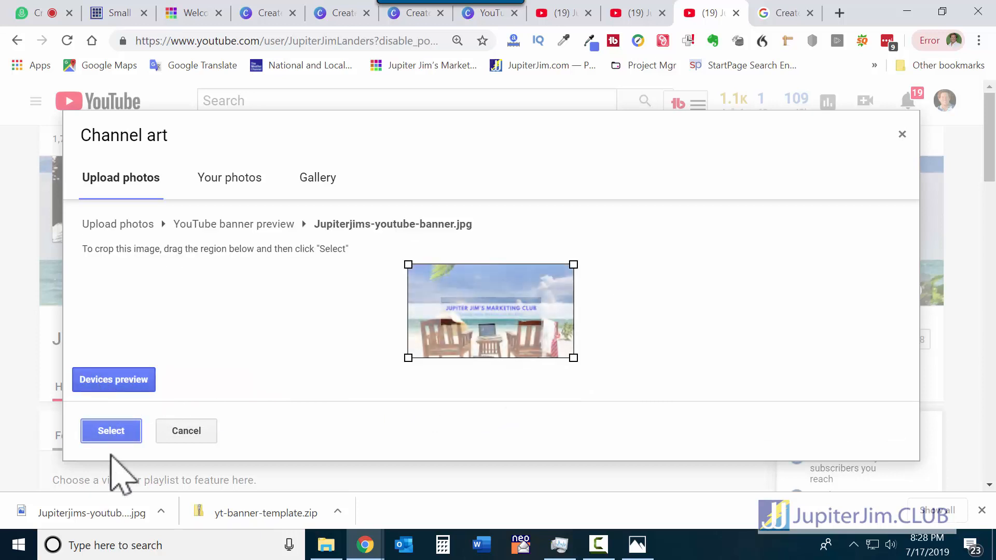
{"action": "left_click_drag", "start_coordinate": [573, 358], "coordinate": [472, 291]}
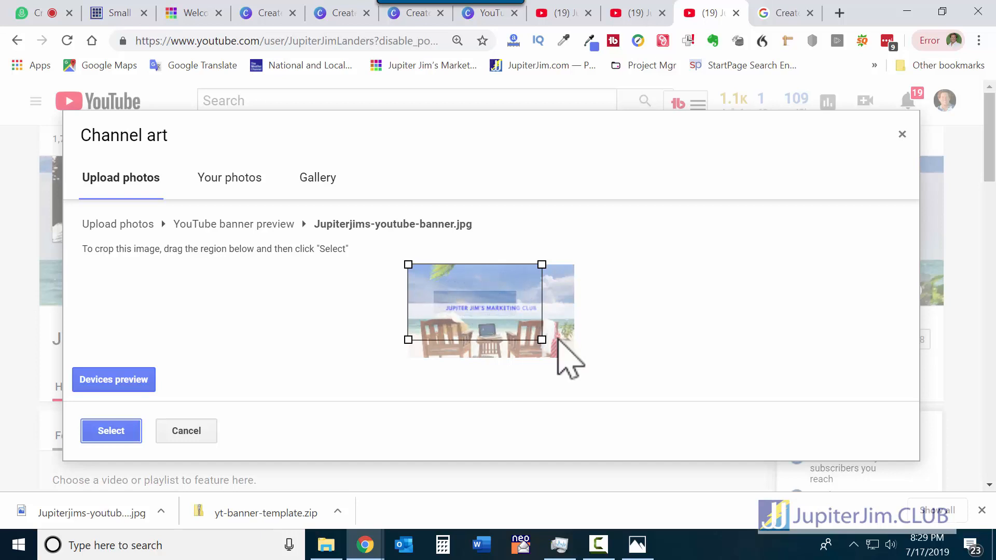
{"action": "left_click_drag", "start_coordinate": [542, 340], "coordinate": [573, 358]}
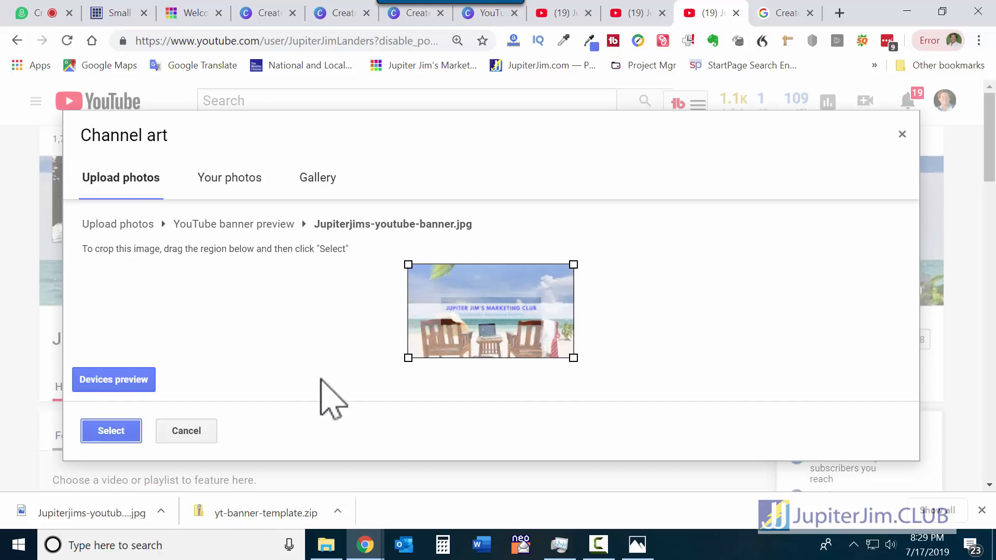
{"action": "left_click", "coordinate": [110, 431]}
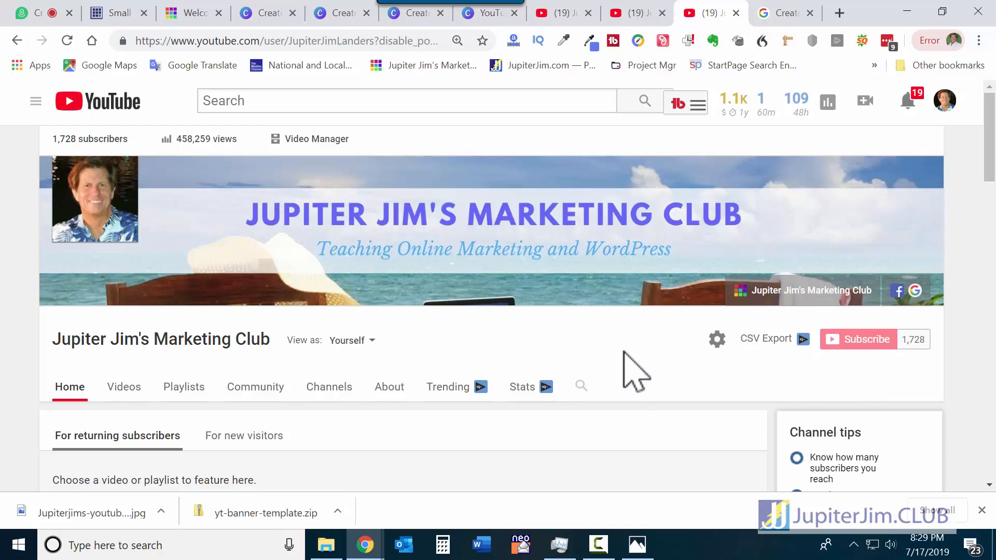
Step: Look through the channel's playlists and uploads, then return to the new banner
{"action": "scroll", "coordinate": [624, 352], "scroll_direction": "down", "scroll_amount": 8}
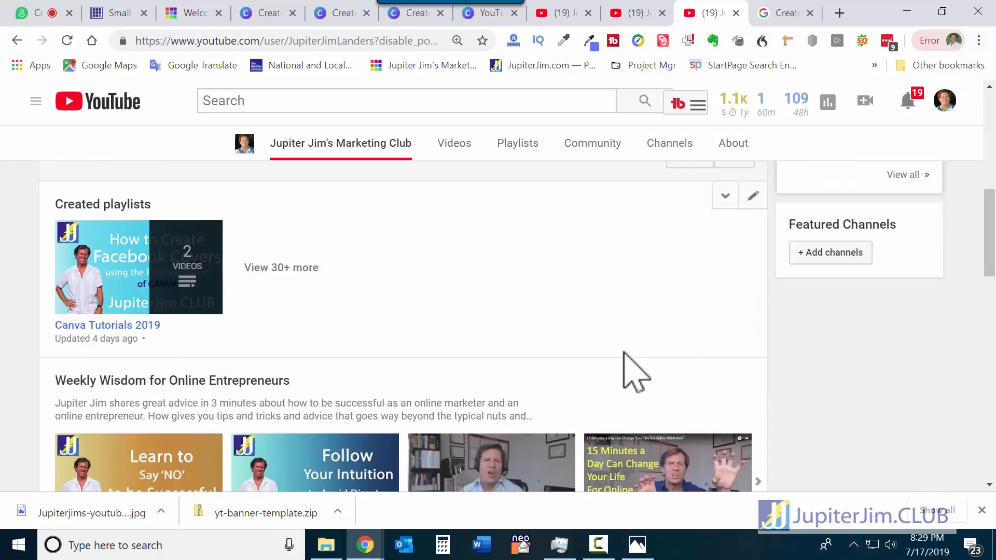
{"action": "scroll", "coordinate": [624, 353], "scroll_direction": "down", "scroll_amount": 2}
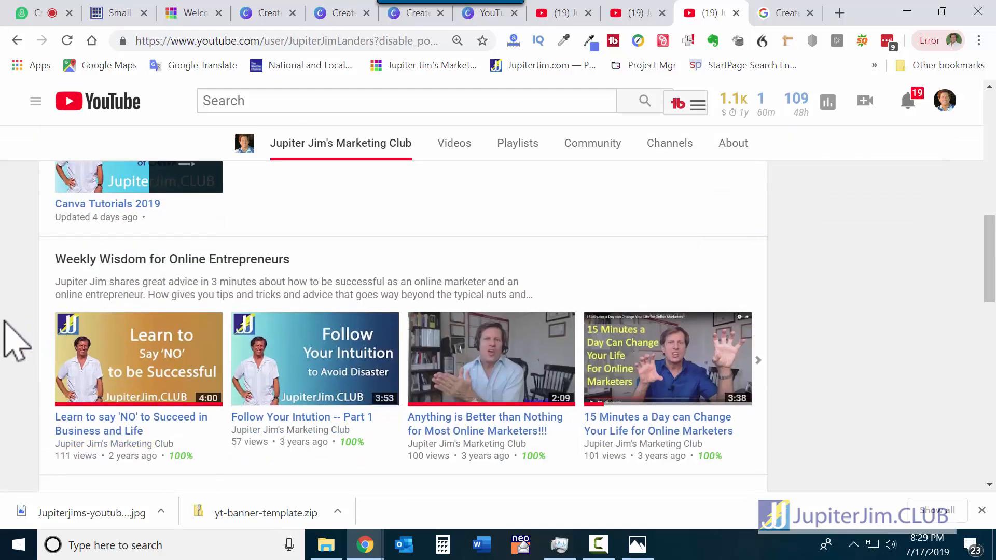
{"action": "scroll", "coordinate": [16, 342], "scroll_direction": "down", "scroll_amount": 5}
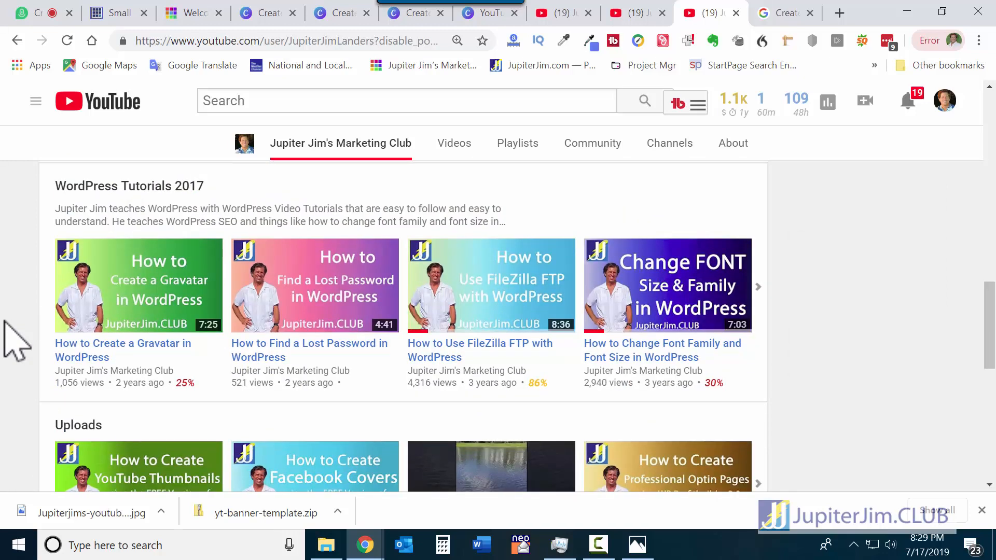
{"action": "scroll", "coordinate": [15, 342], "scroll_direction": "down", "scroll_amount": 3}
{"action": "scroll", "coordinate": [16, 342], "scroll_direction": "down", "scroll_amount": 7}
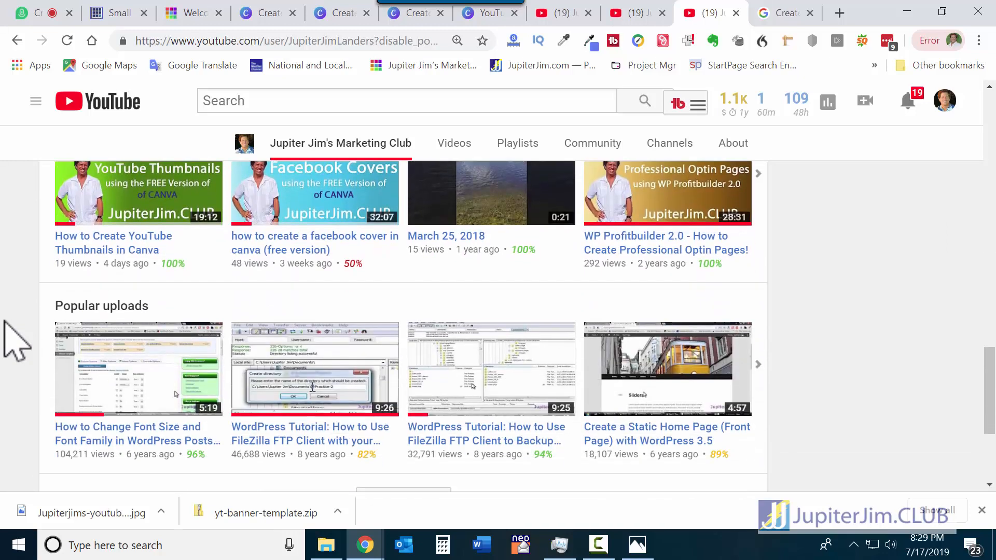
{"action": "scroll", "coordinate": [16, 342], "scroll_direction": "up", "scroll_amount": 20}
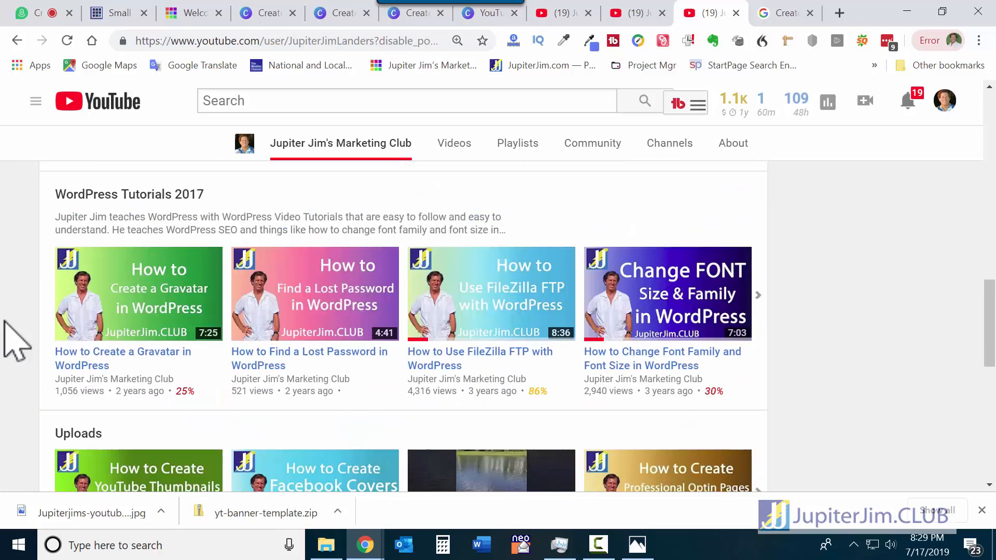
{"action": "scroll", "coordinate": [16, 342], "scroll_direction": "up", "scroll_amount": 1}
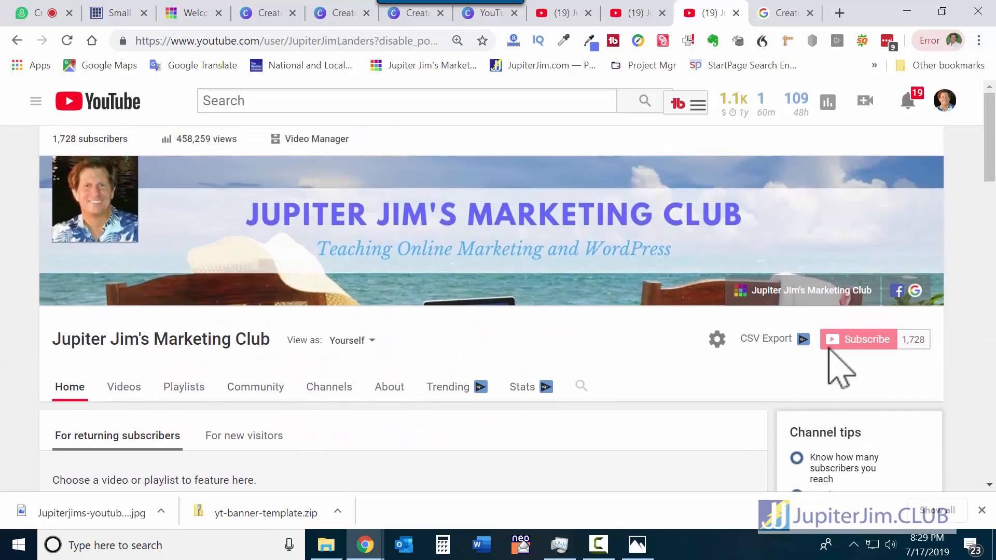